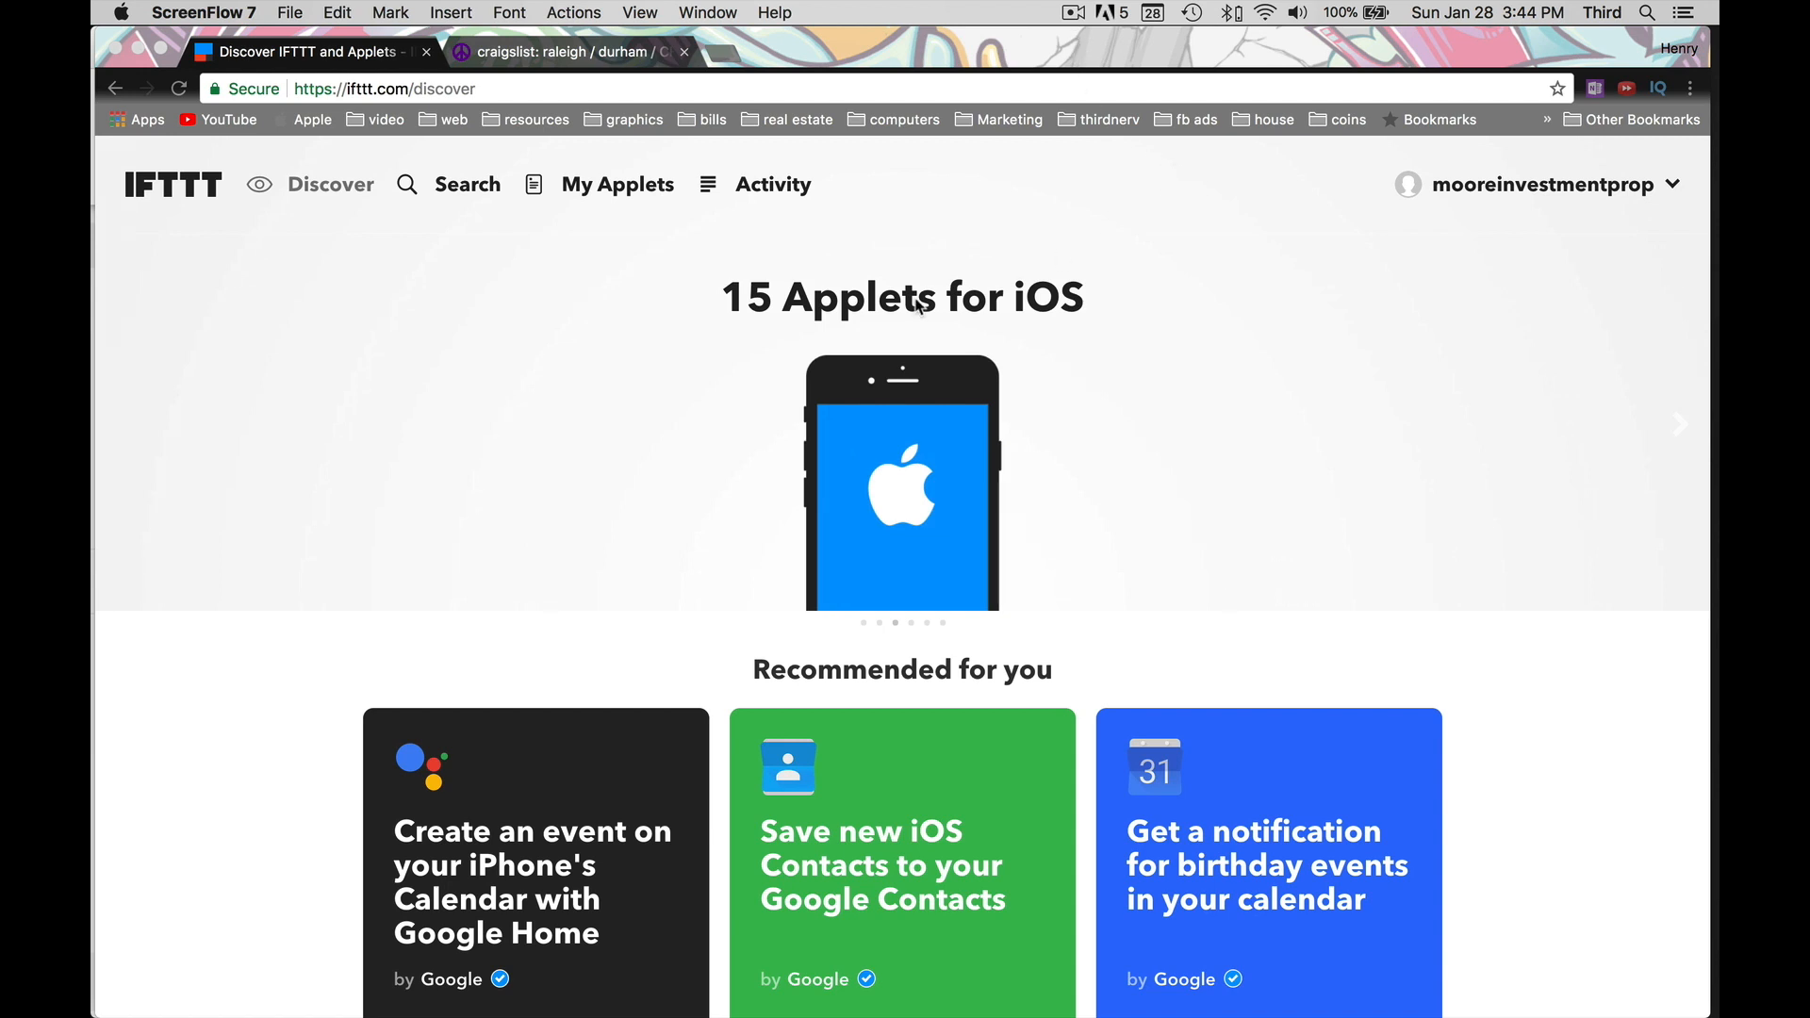
# Open the account's own applets and look through the list of existing ones
pyautogui.click(591, 194)
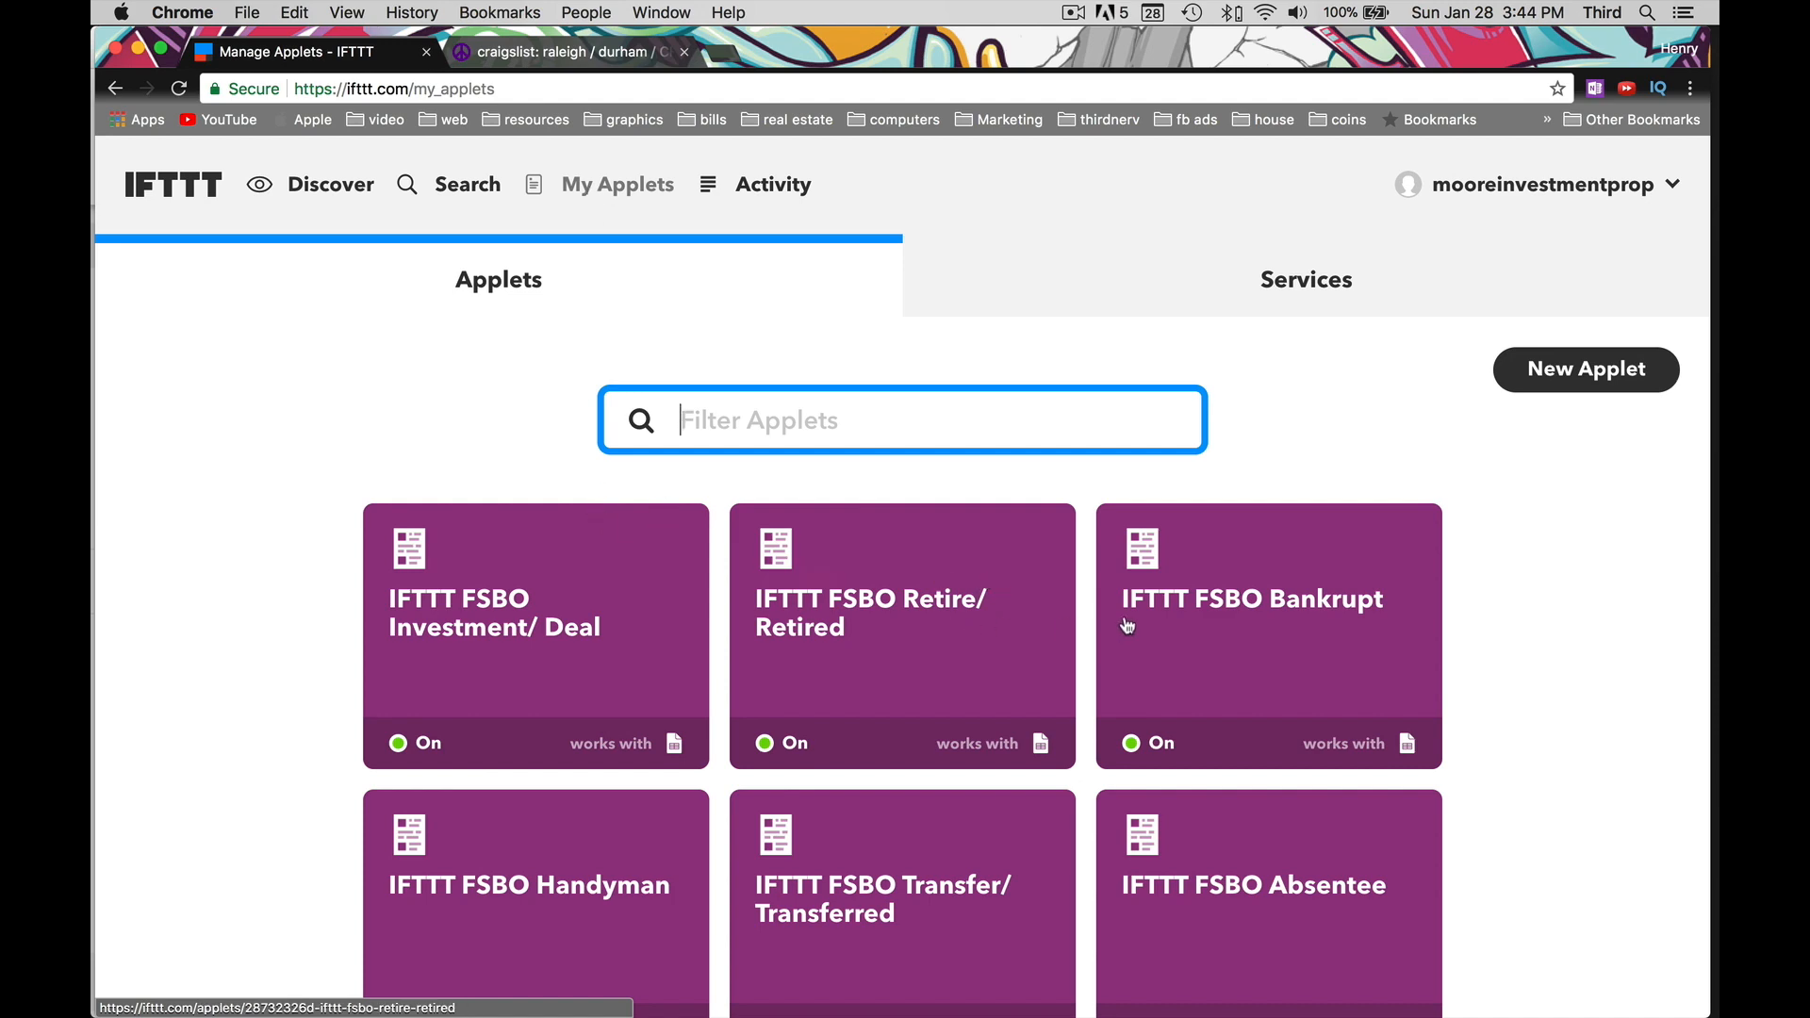
pyautogui.scroll(-1, 795, 703)
pyautogui.scroll(-10, 795, 703)
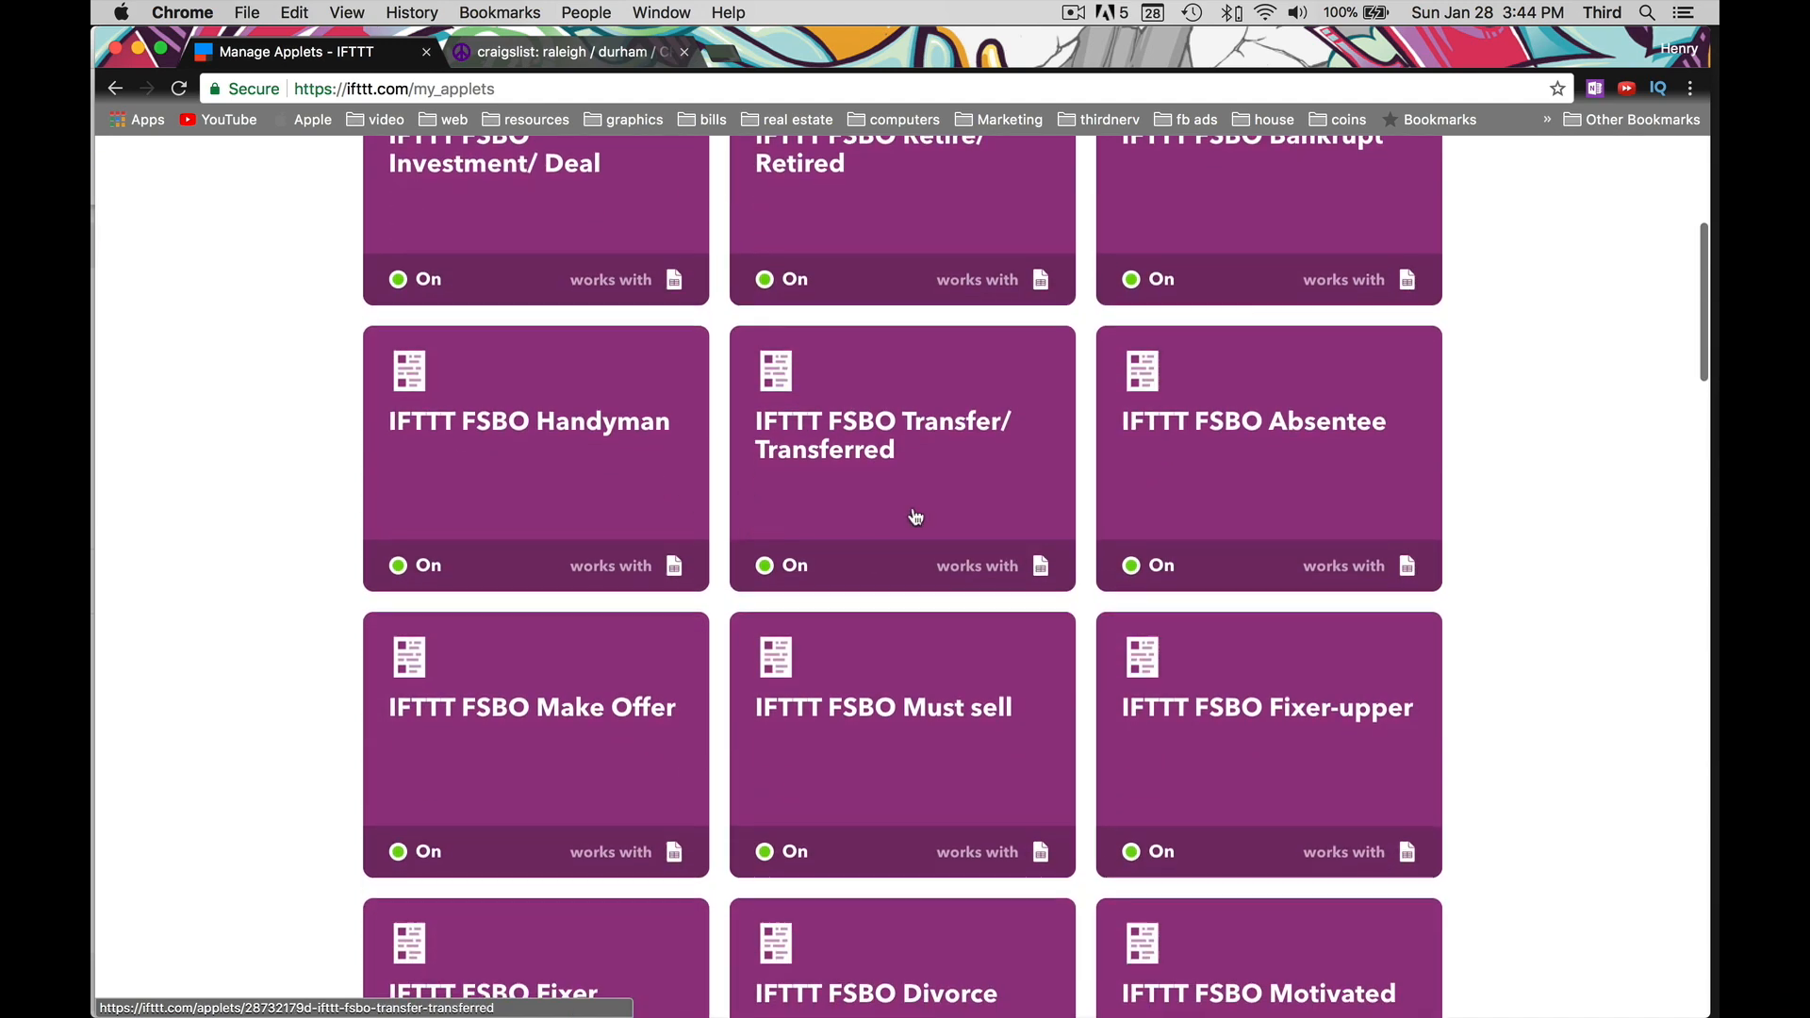
pyautogui.scroll(15, 881, 546)
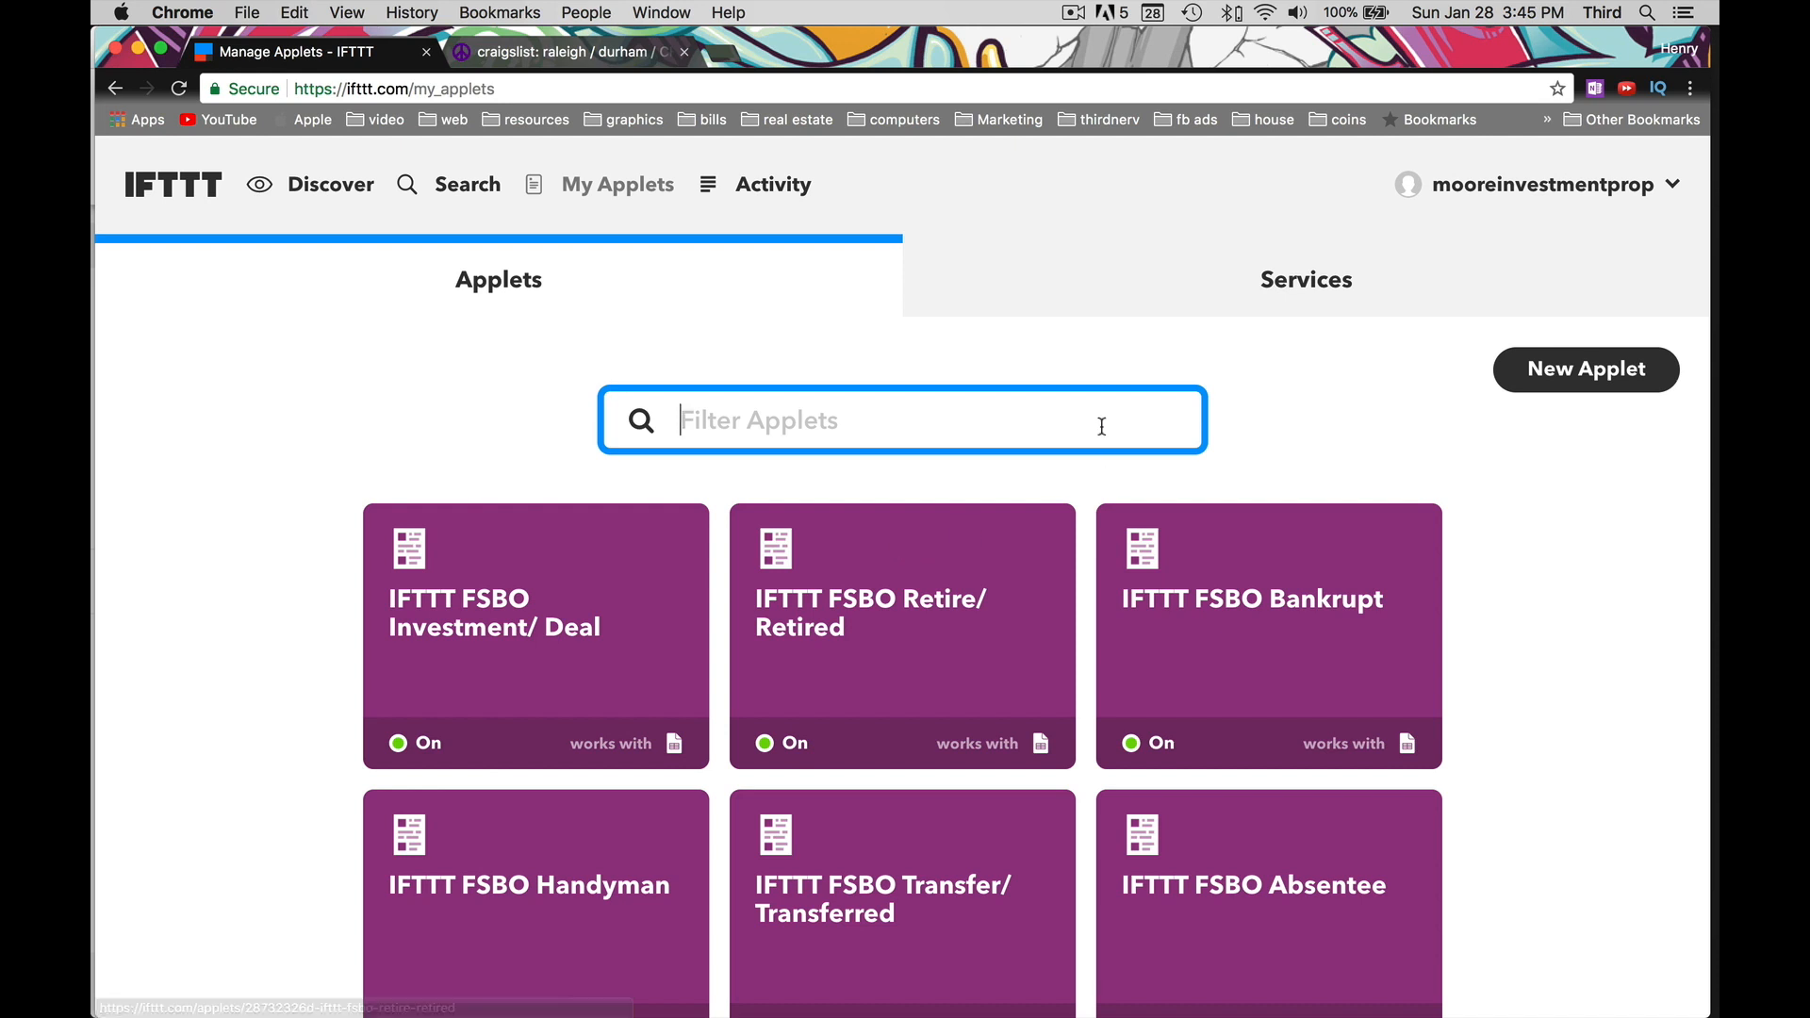
# View the list of services connected to the account
pyautogui.click(1666, 188)
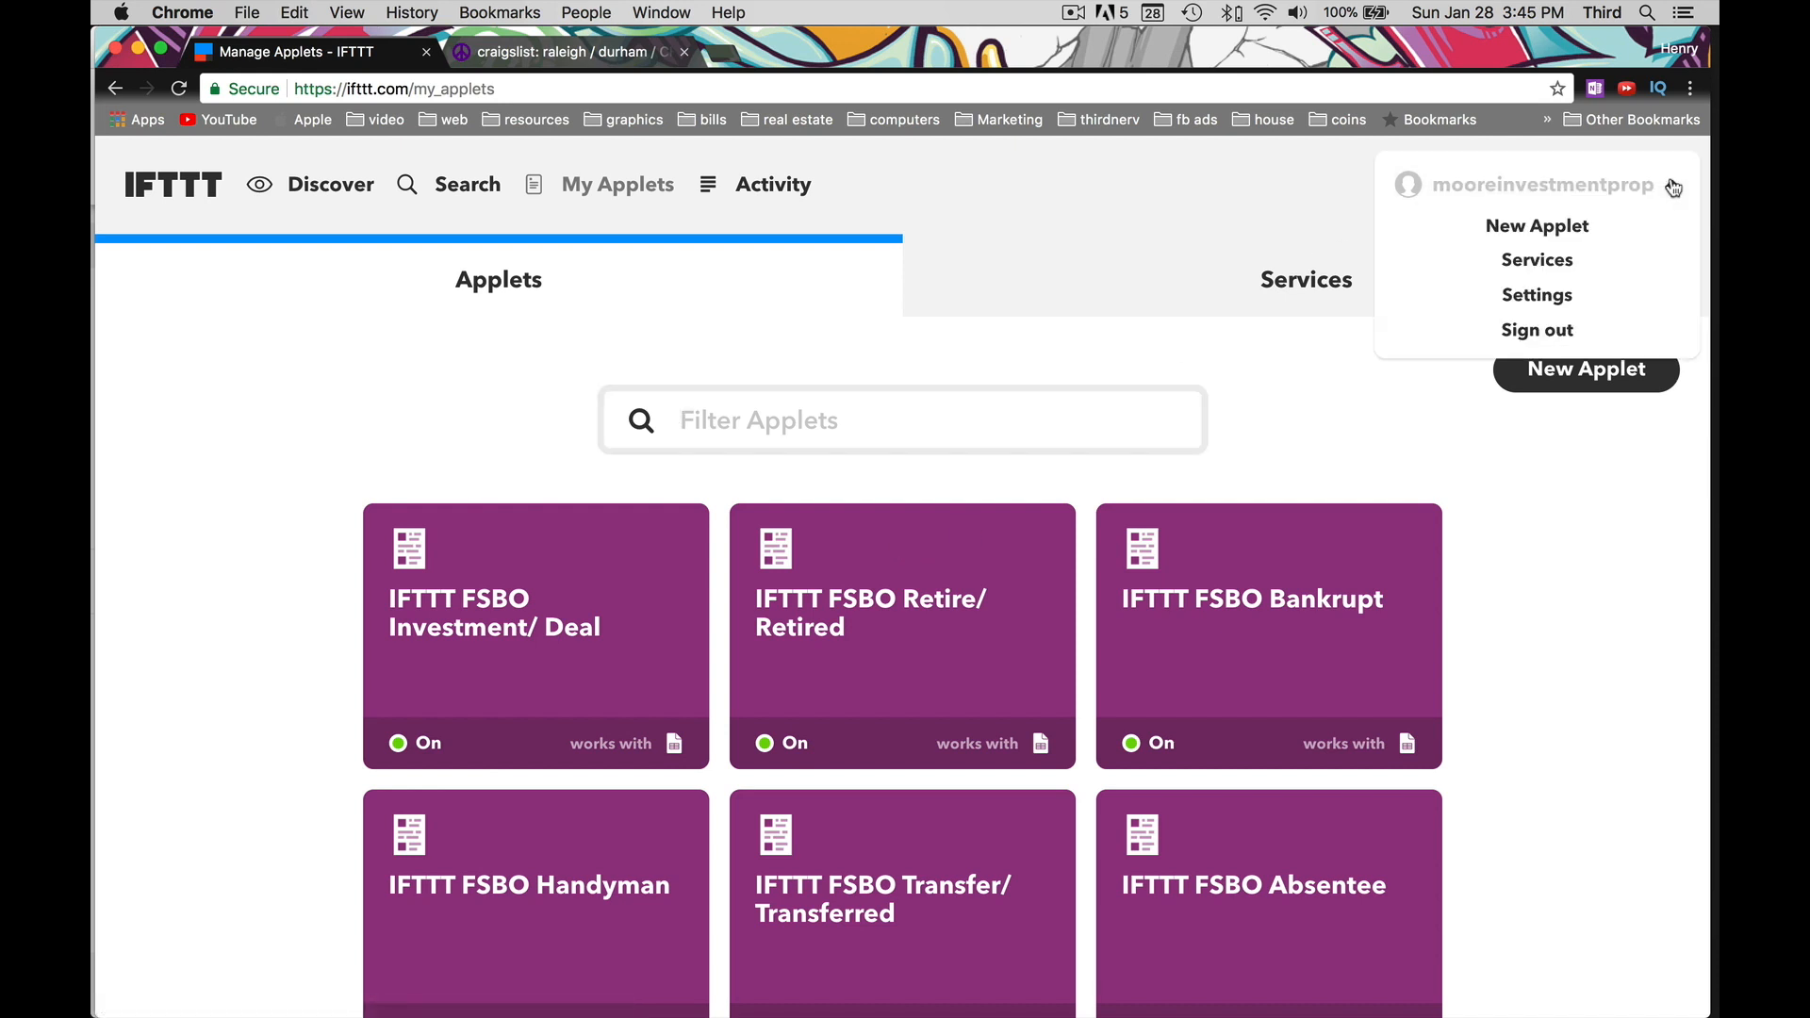
pyautogui.click(967, 356)
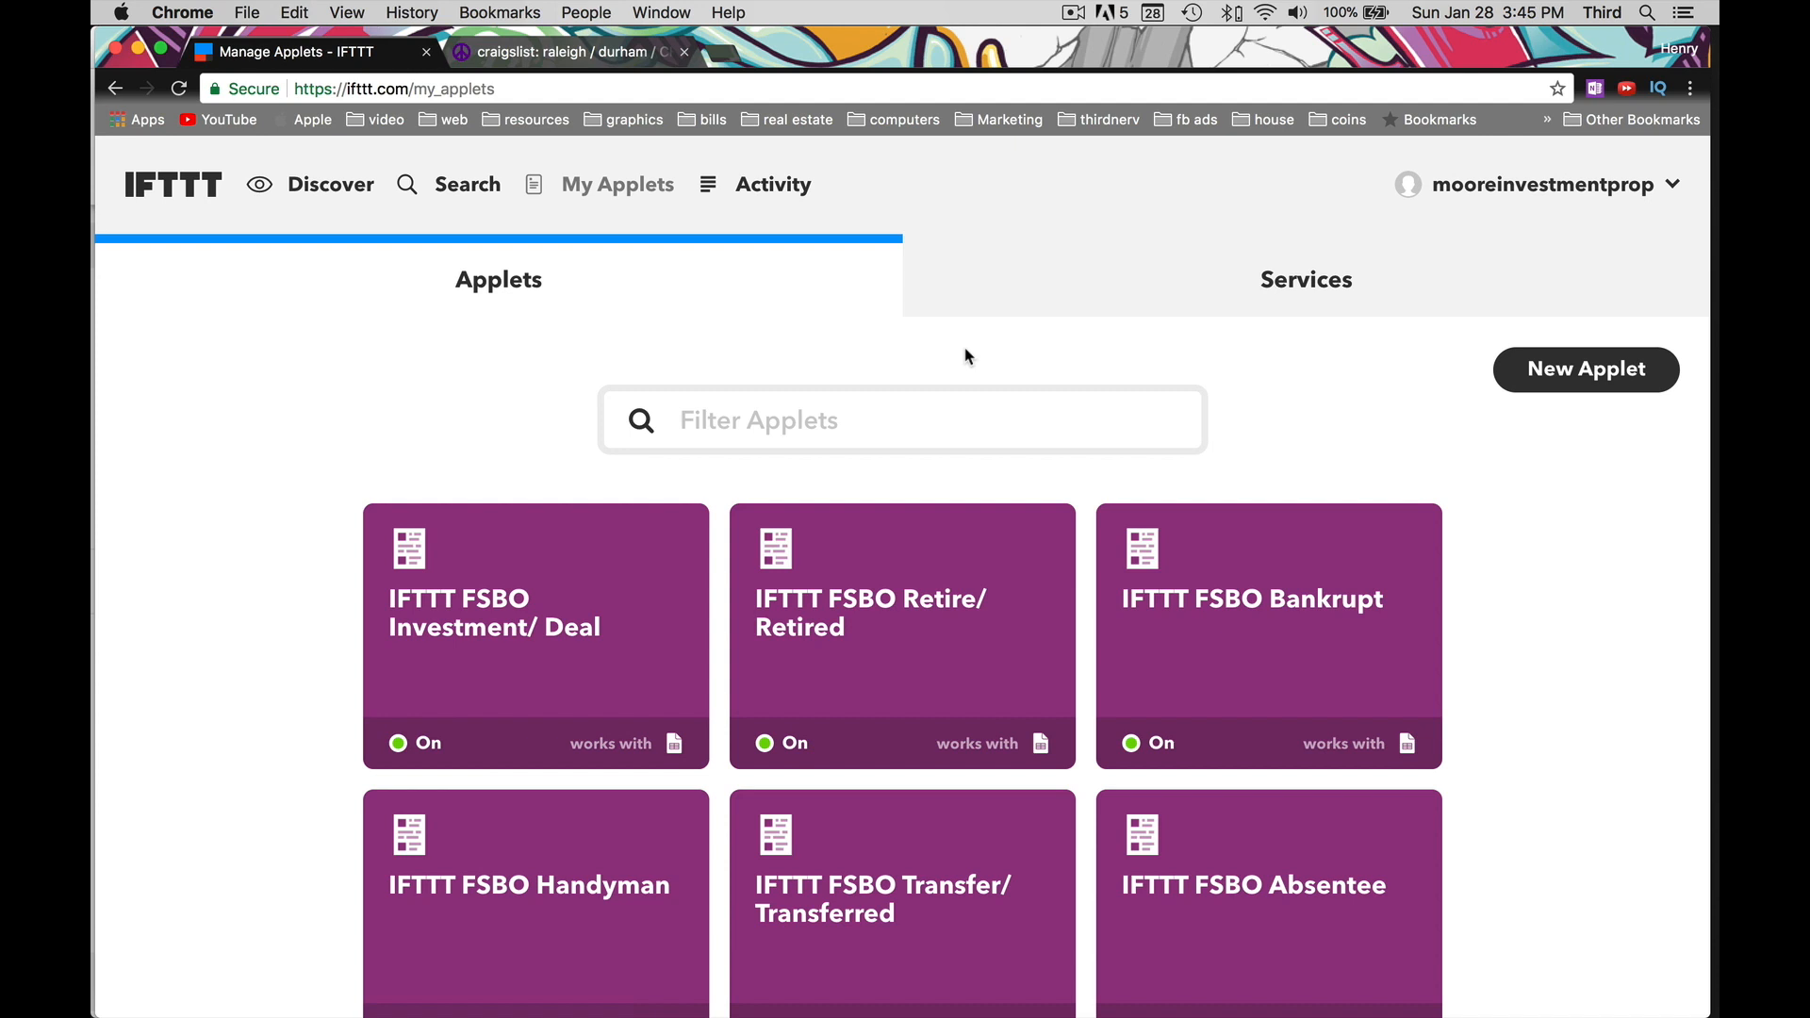
pyautogui.click(1667, 189)
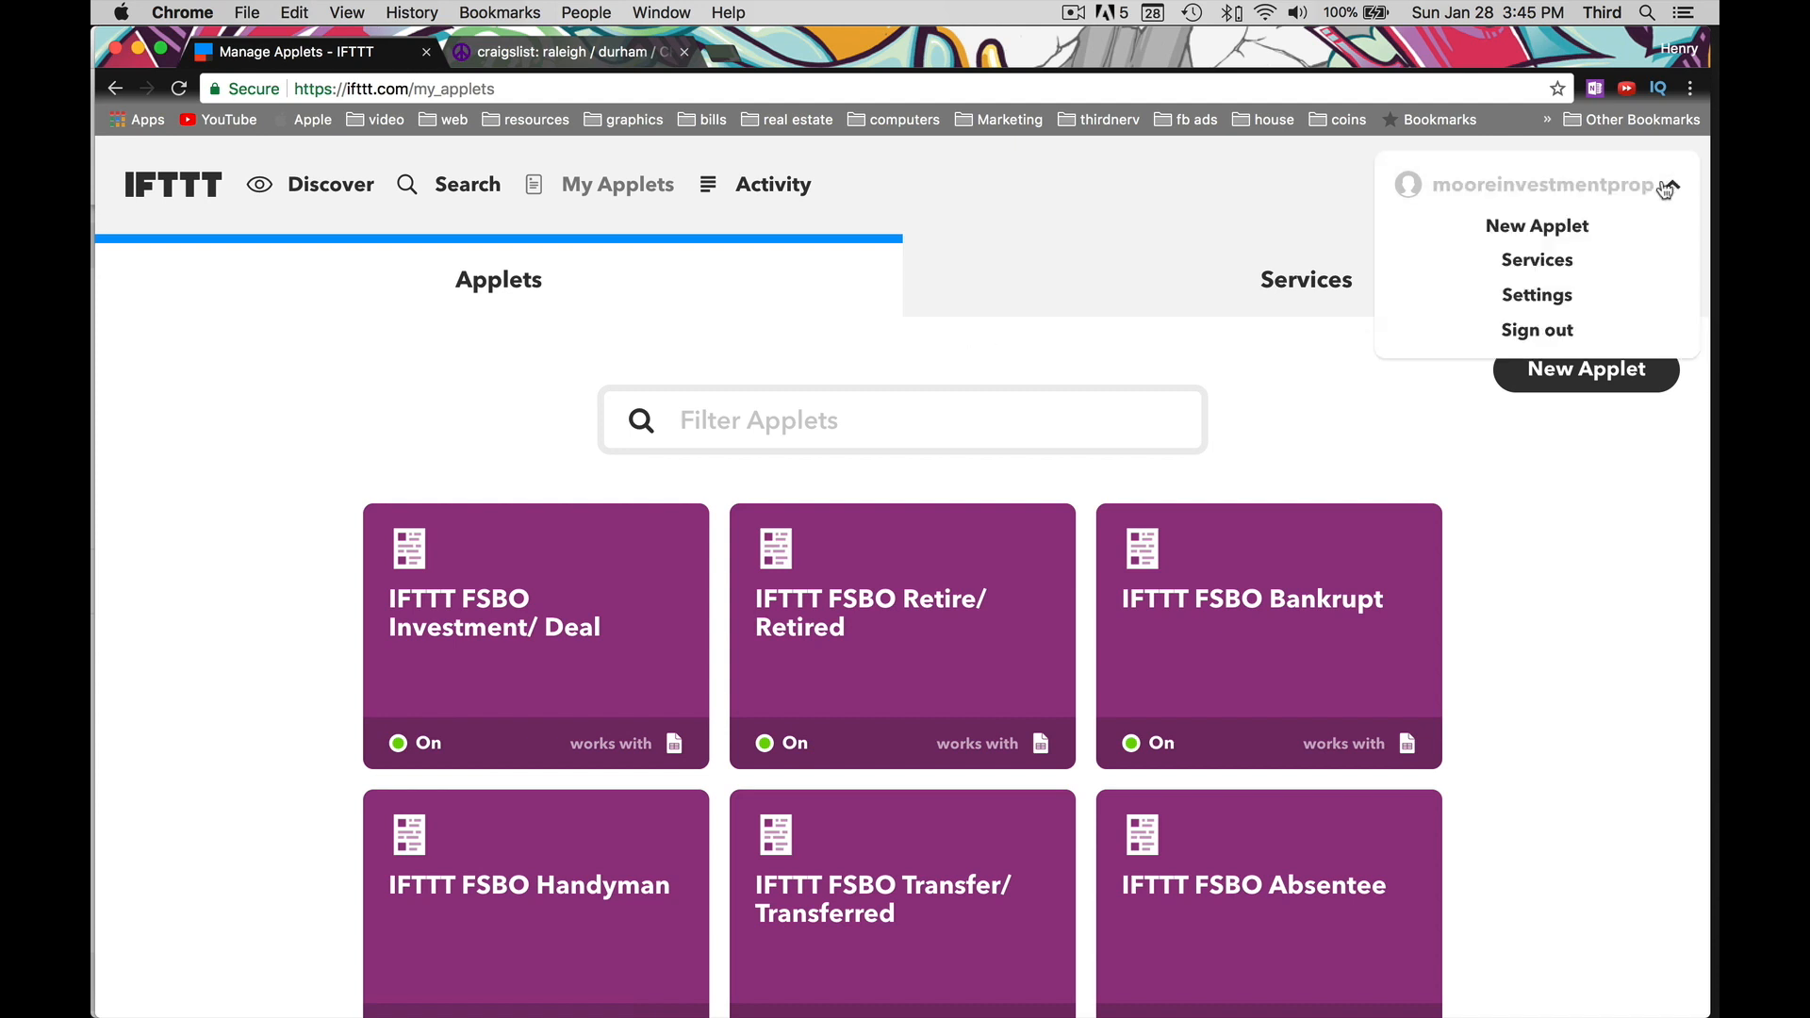
pyautogui.click(1536, 261)
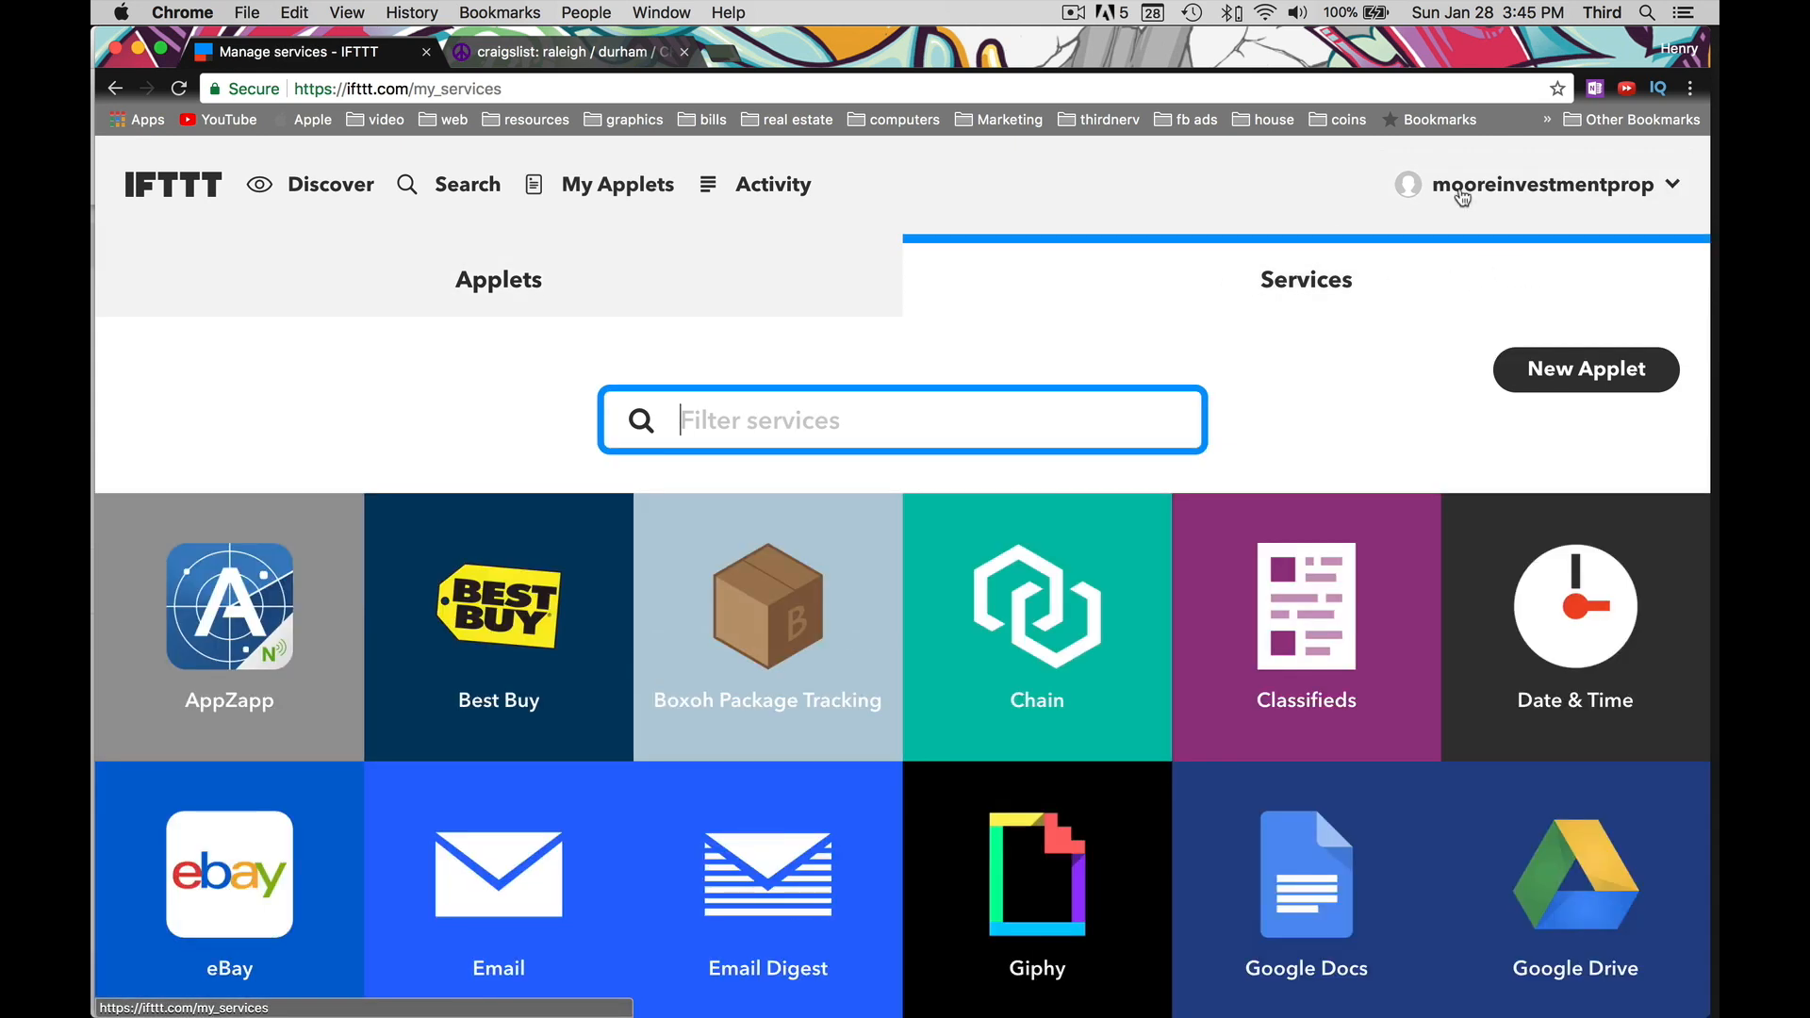
# Open the account settings and check the linked accounts section for the Google account
pyautogui.click(1661, 188)
pyautogui.click(1538, 300)
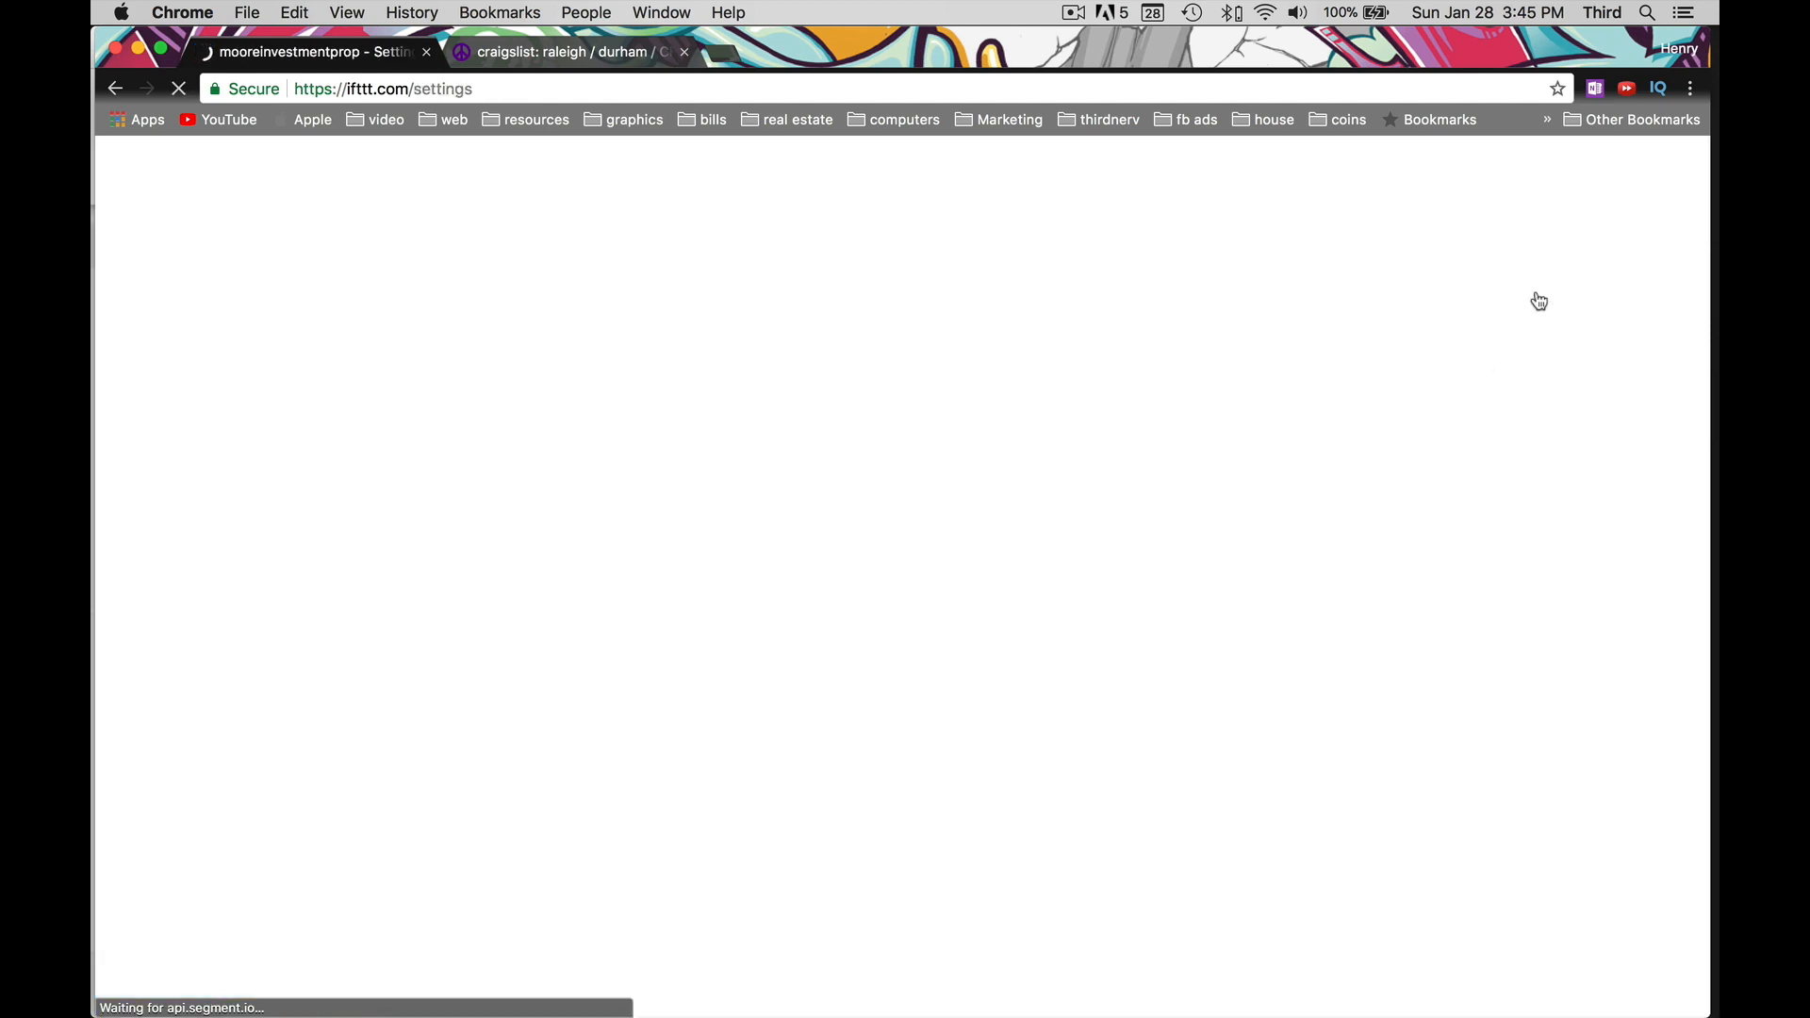
pyautogui.scroll(-20, 1226, 443)
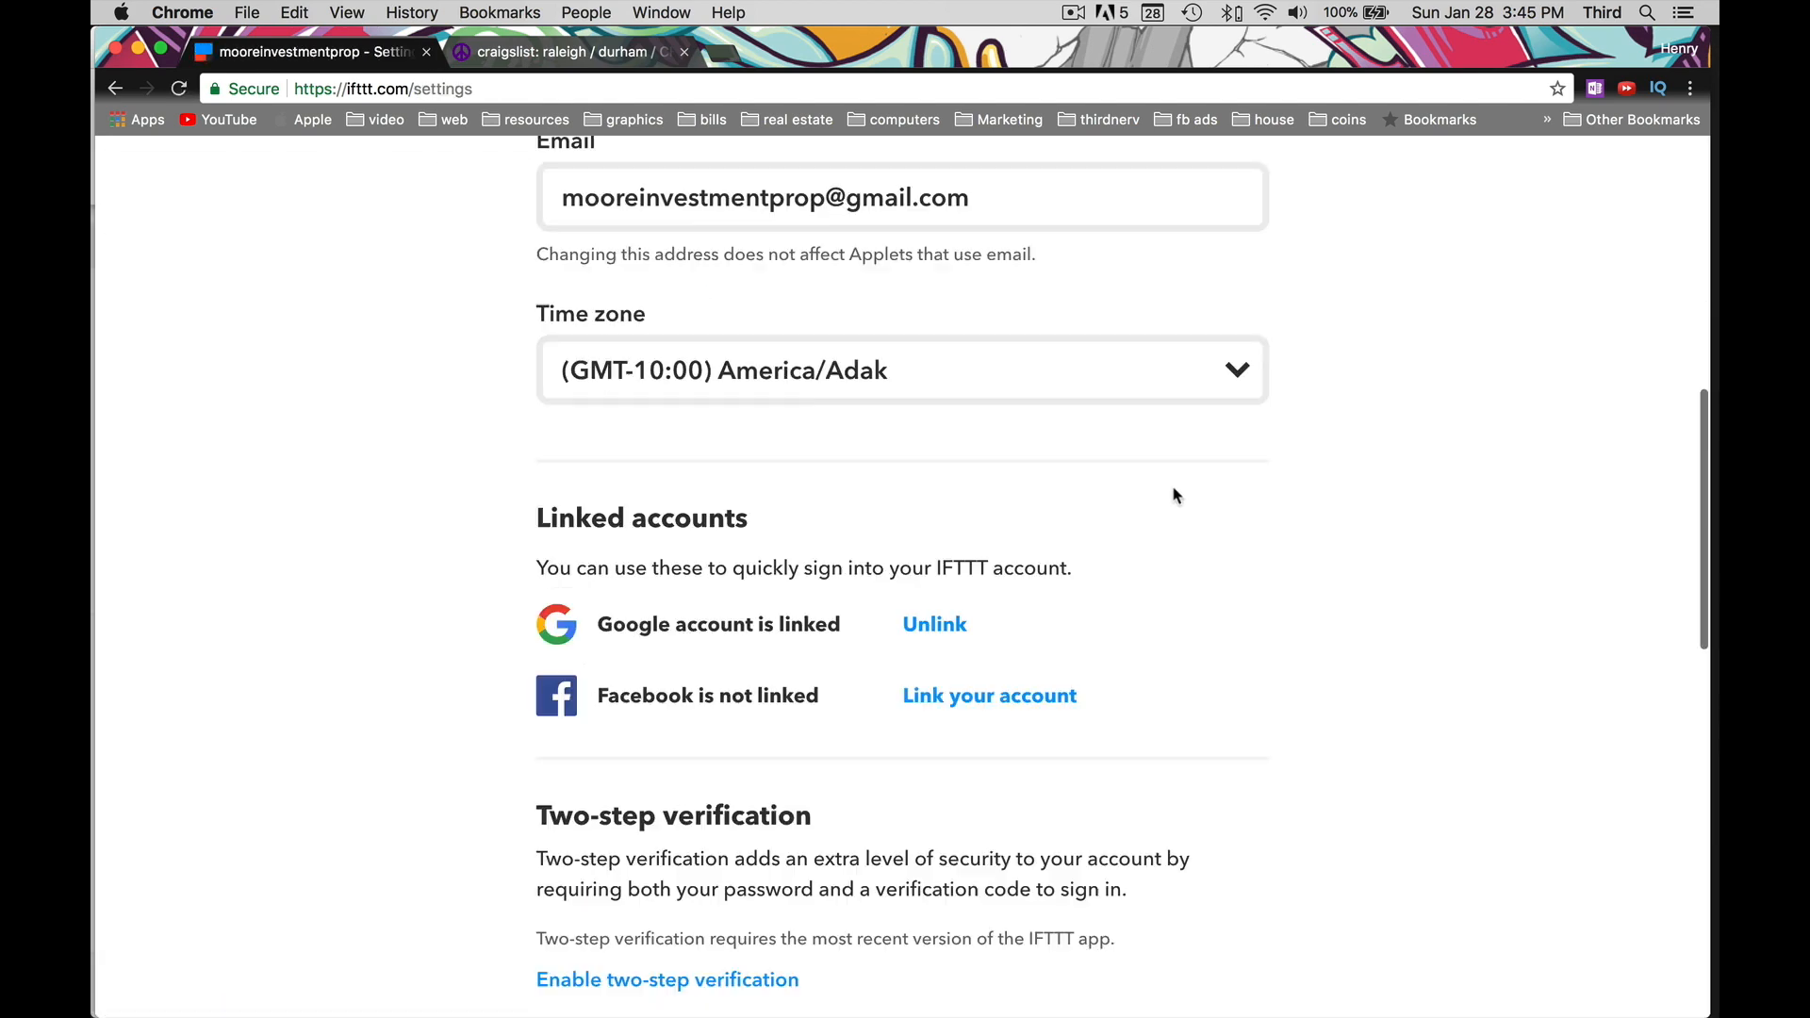
pyautogui.scroll(9, 1046, 462)
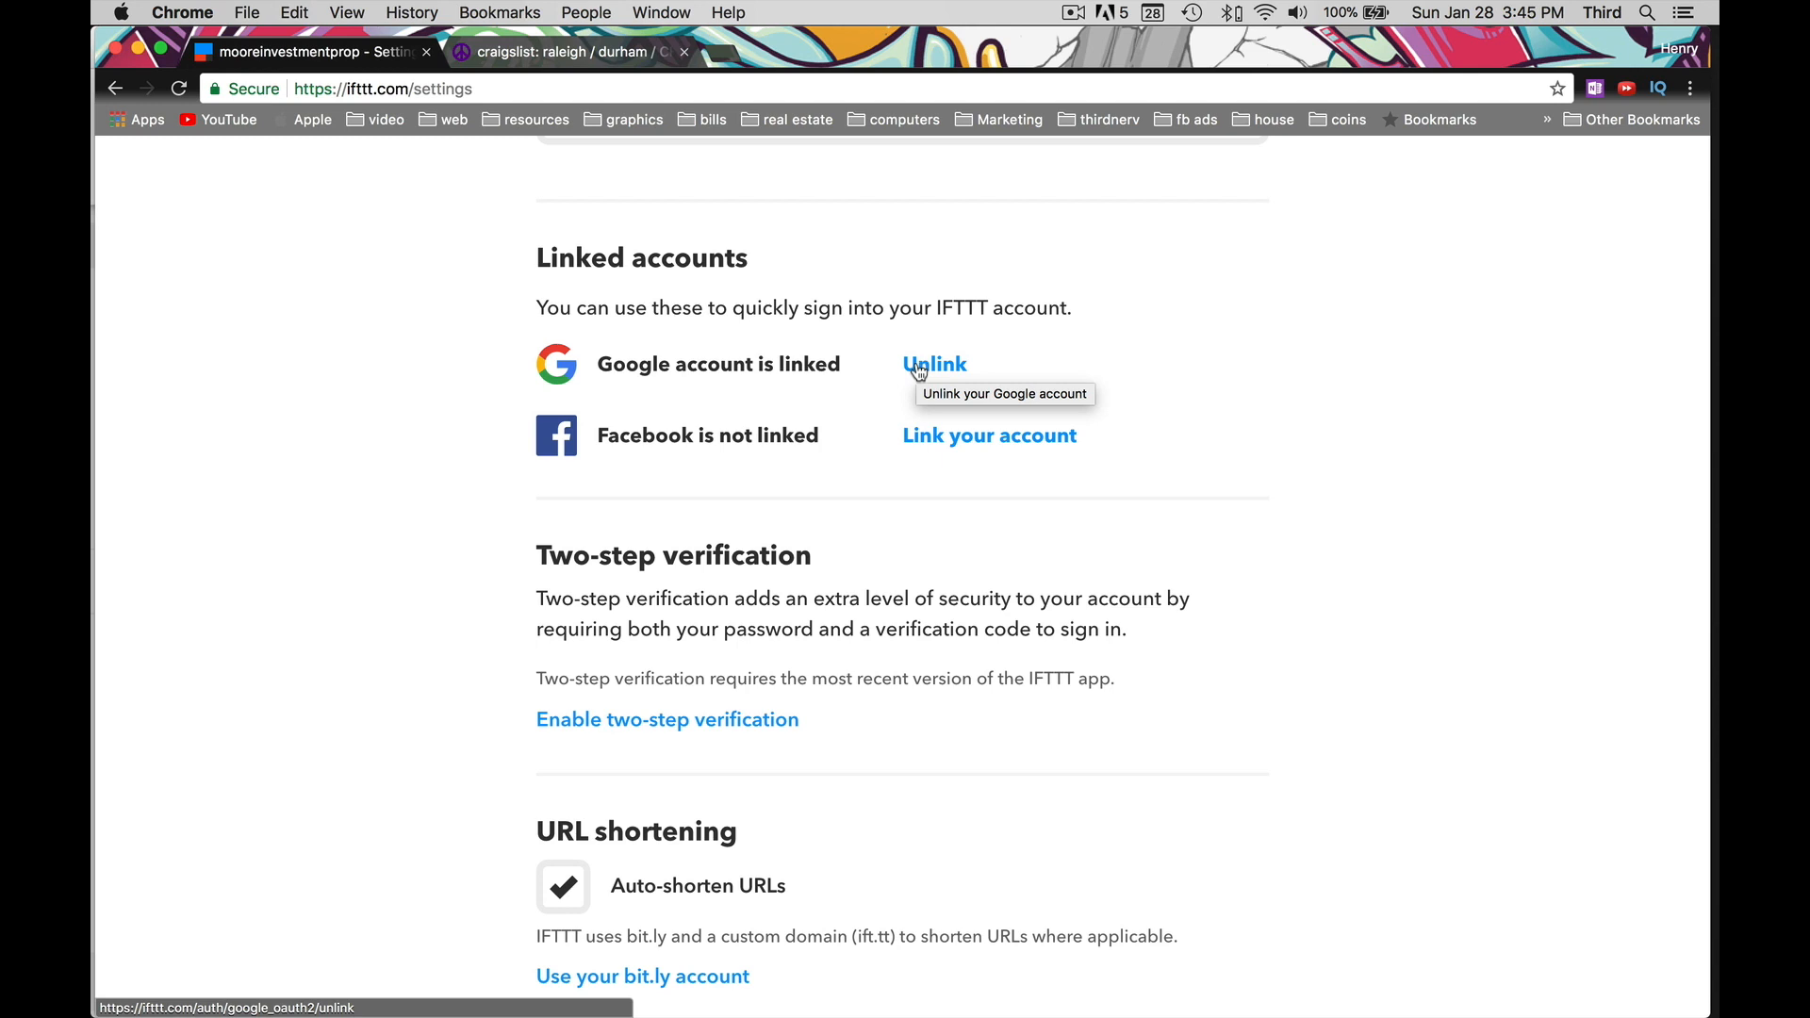
pyautogui.click(919, 367)
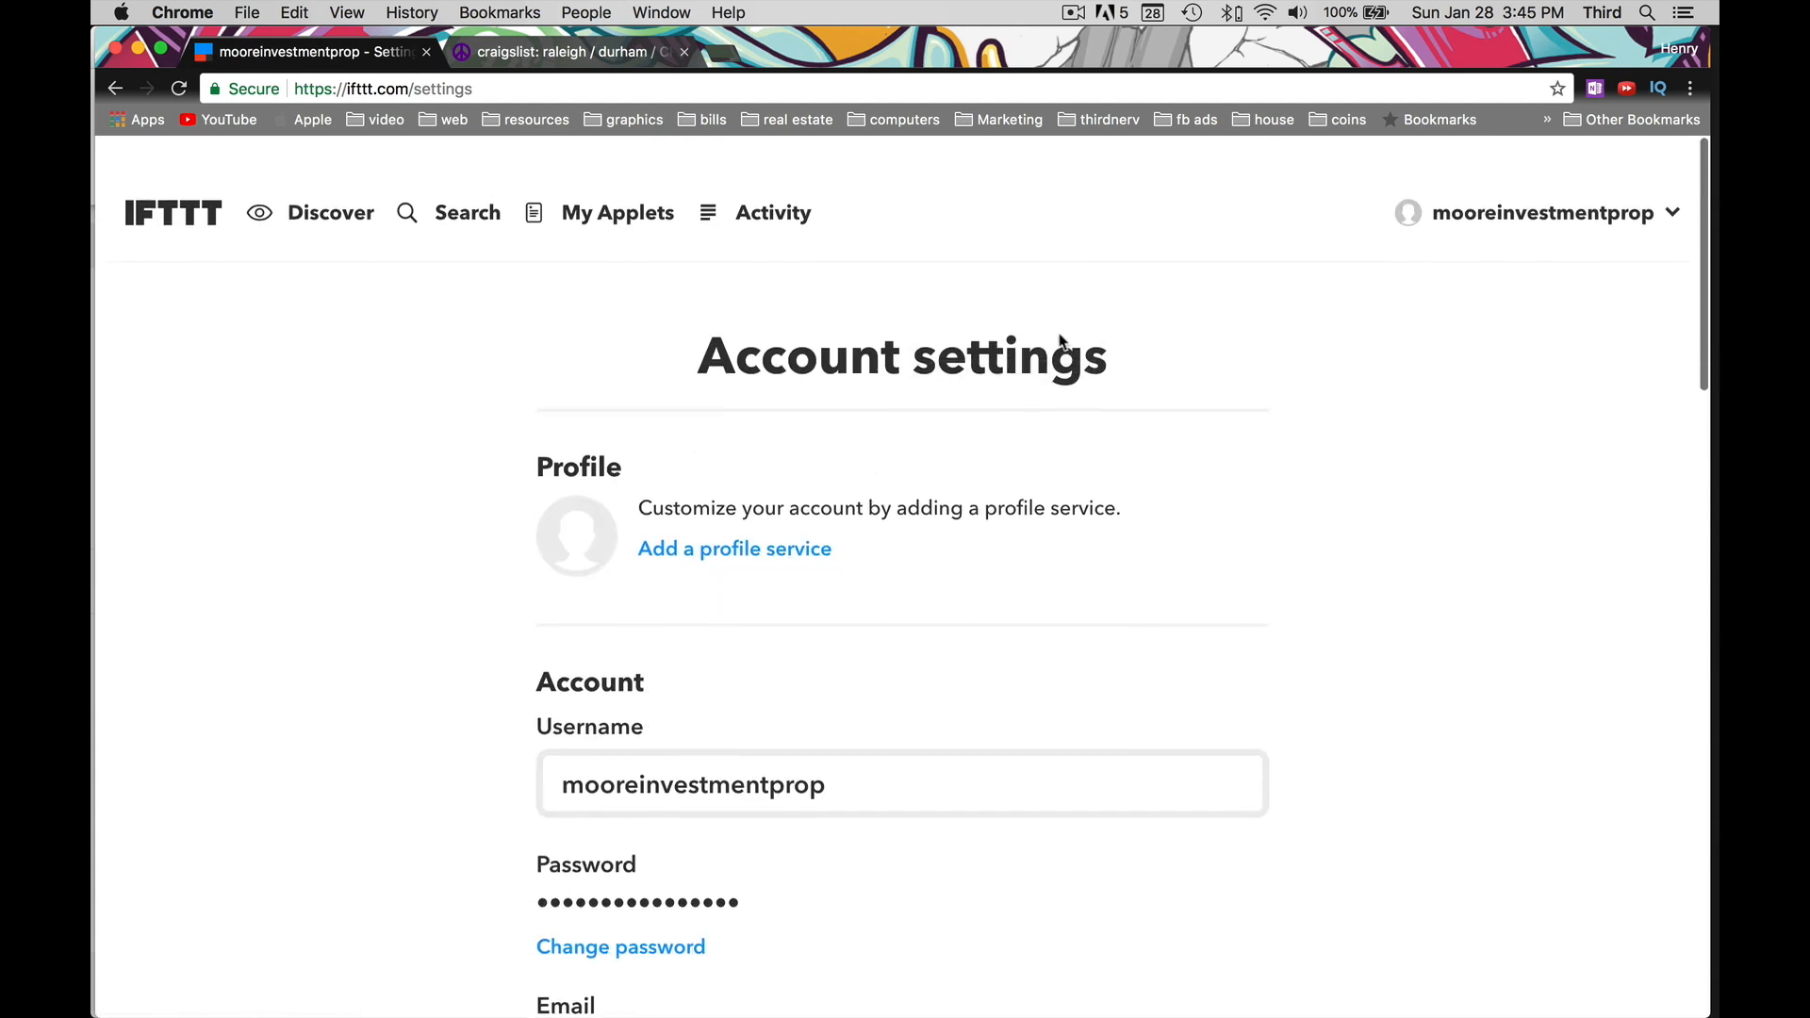
# Return to the Discover page and look over the recommended applets
pyautogui.click(174, 200)
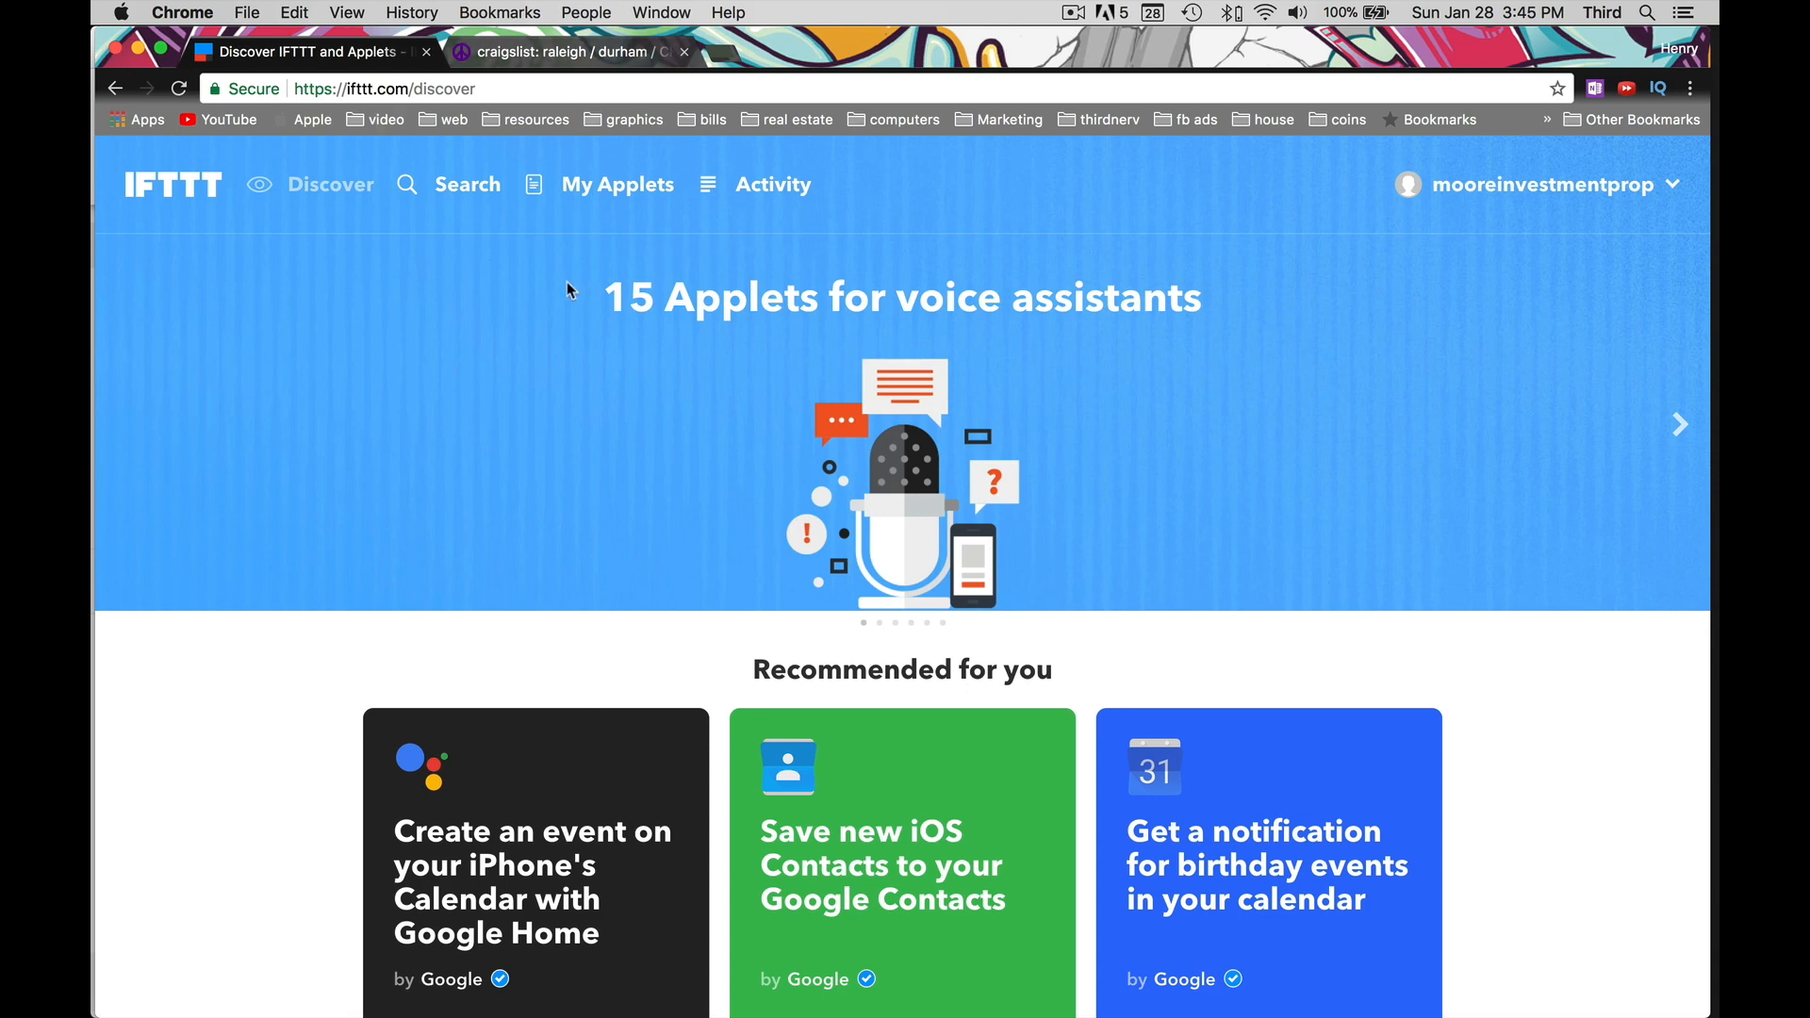
pyautogui.scroll(-10, 472, 311)
pyautogui.scroll(10, 476, 311)
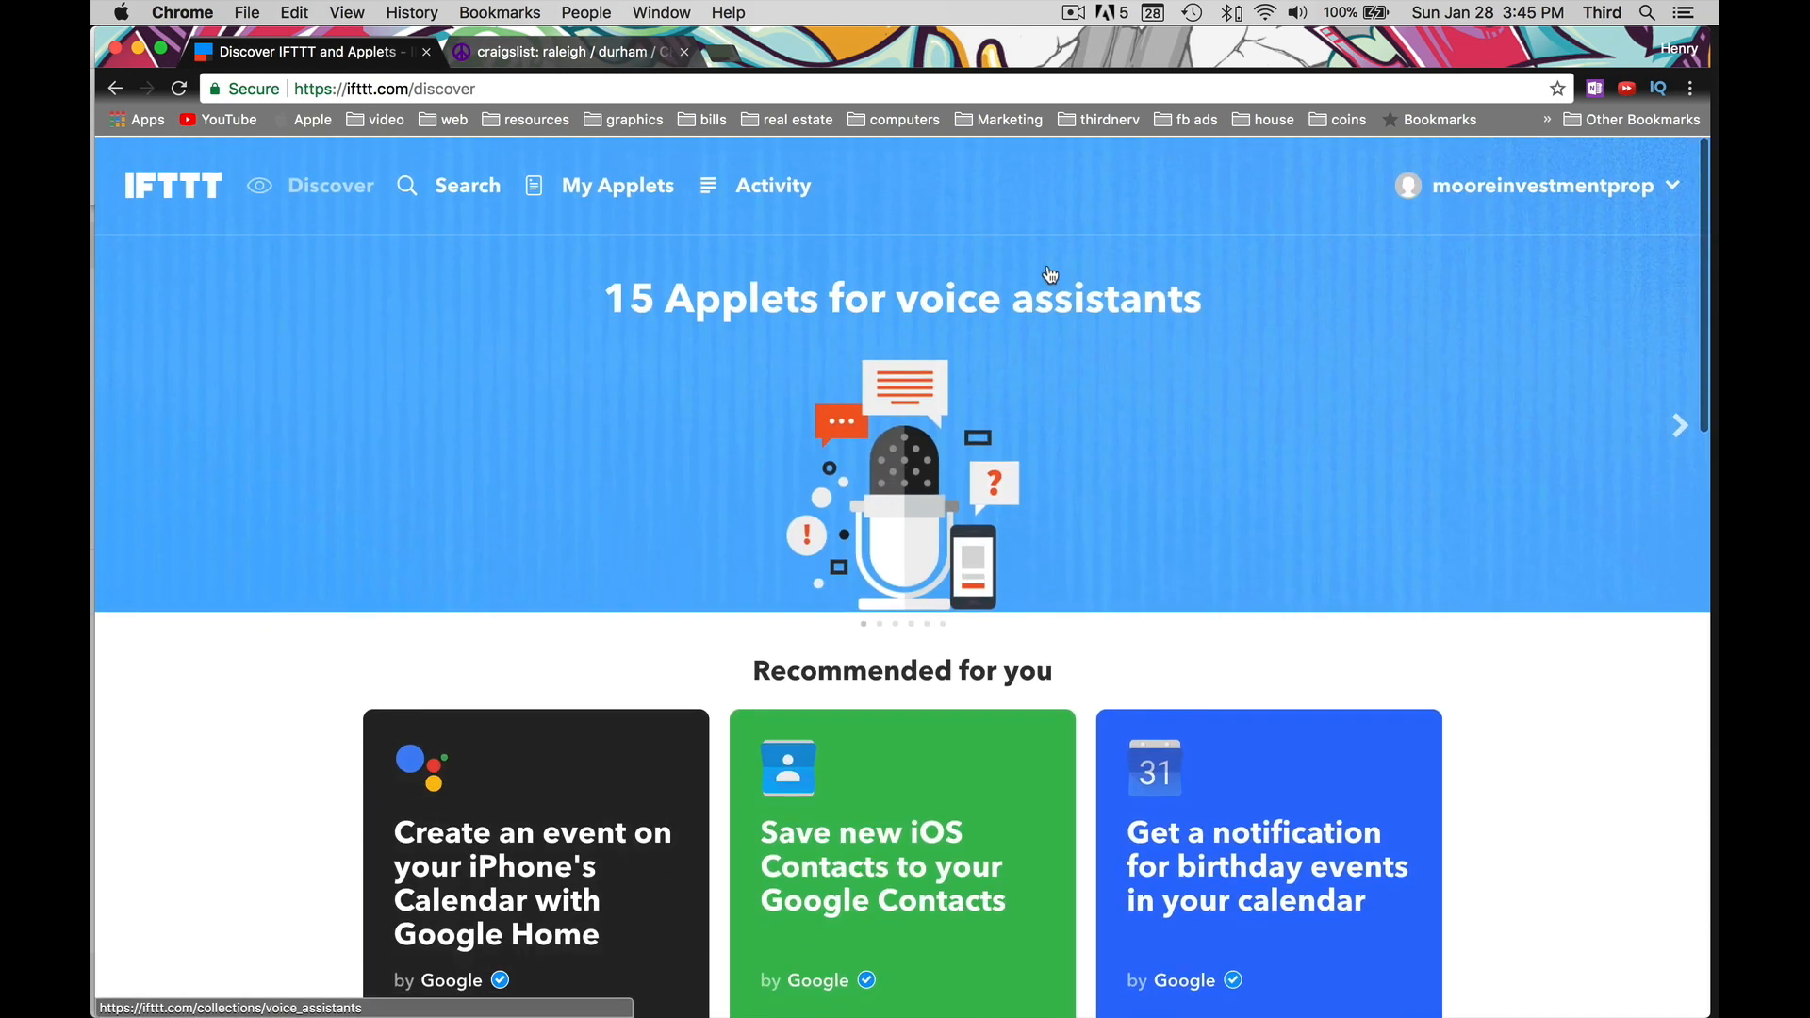
# Start a new applet from your applets page, using the Classifieds service and its New post from search trigger
pyautogui.click(598, 189)
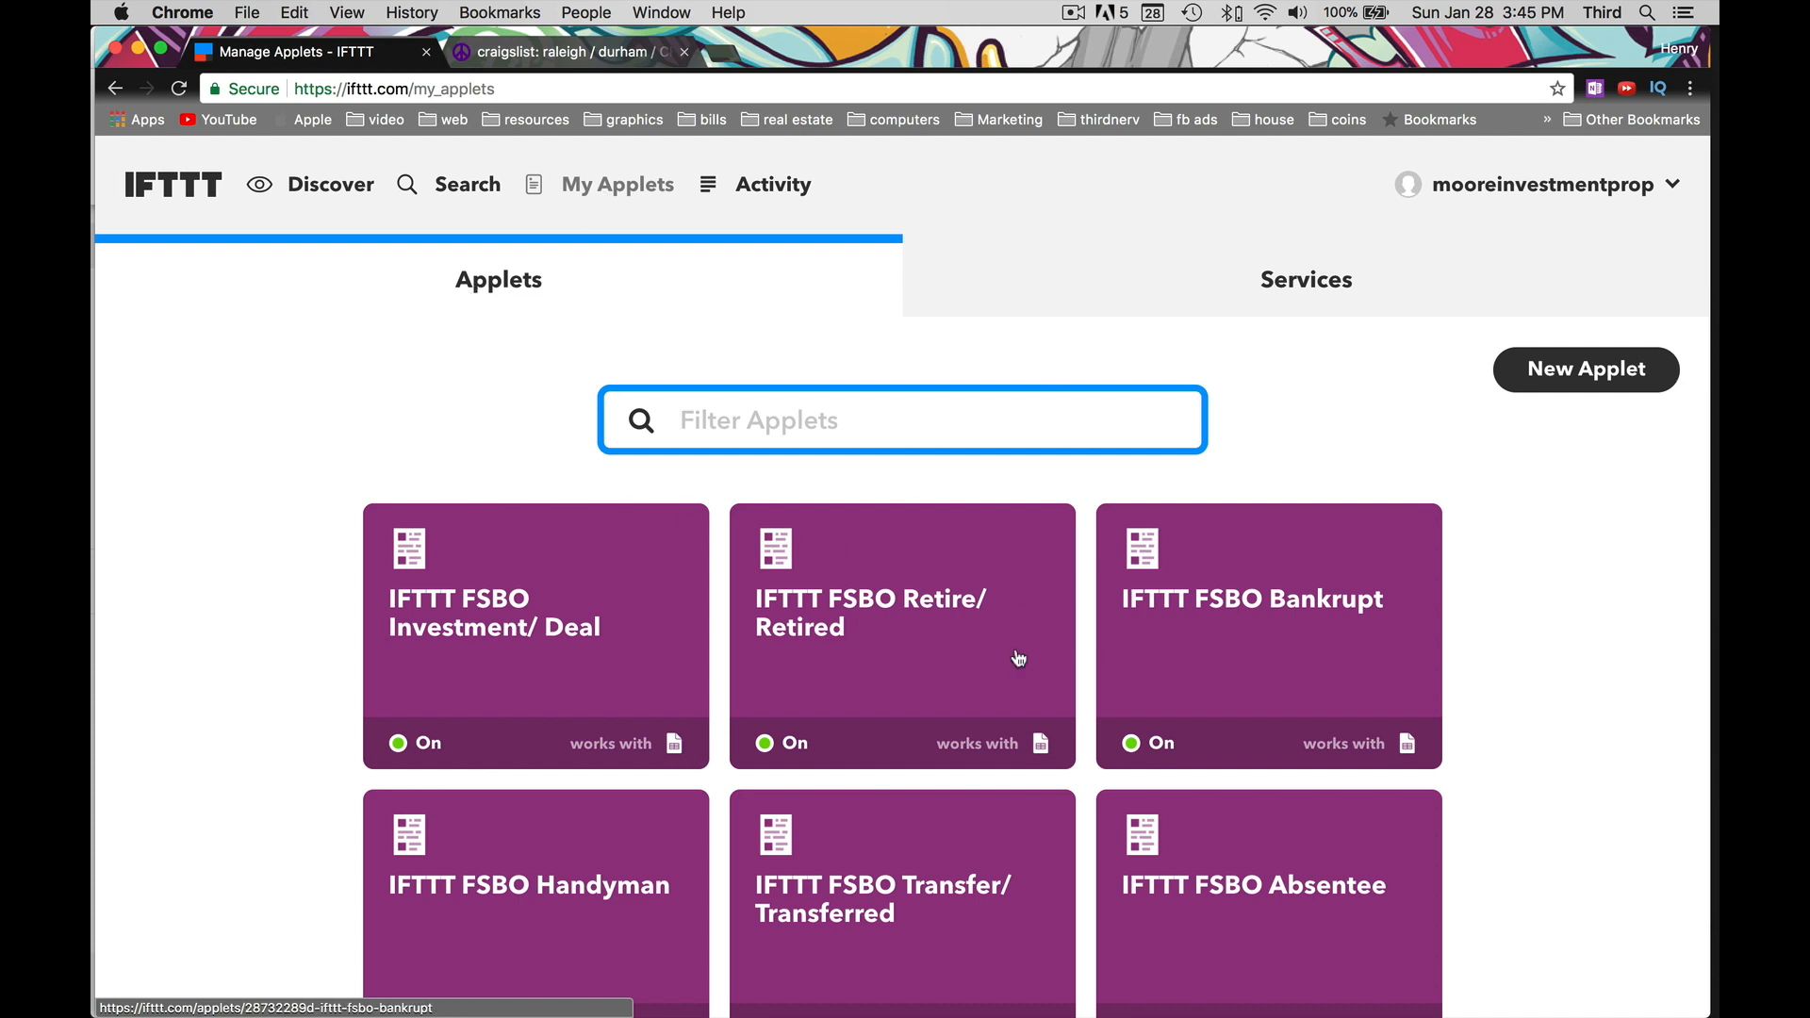
pyautogui.click(1564, 378)
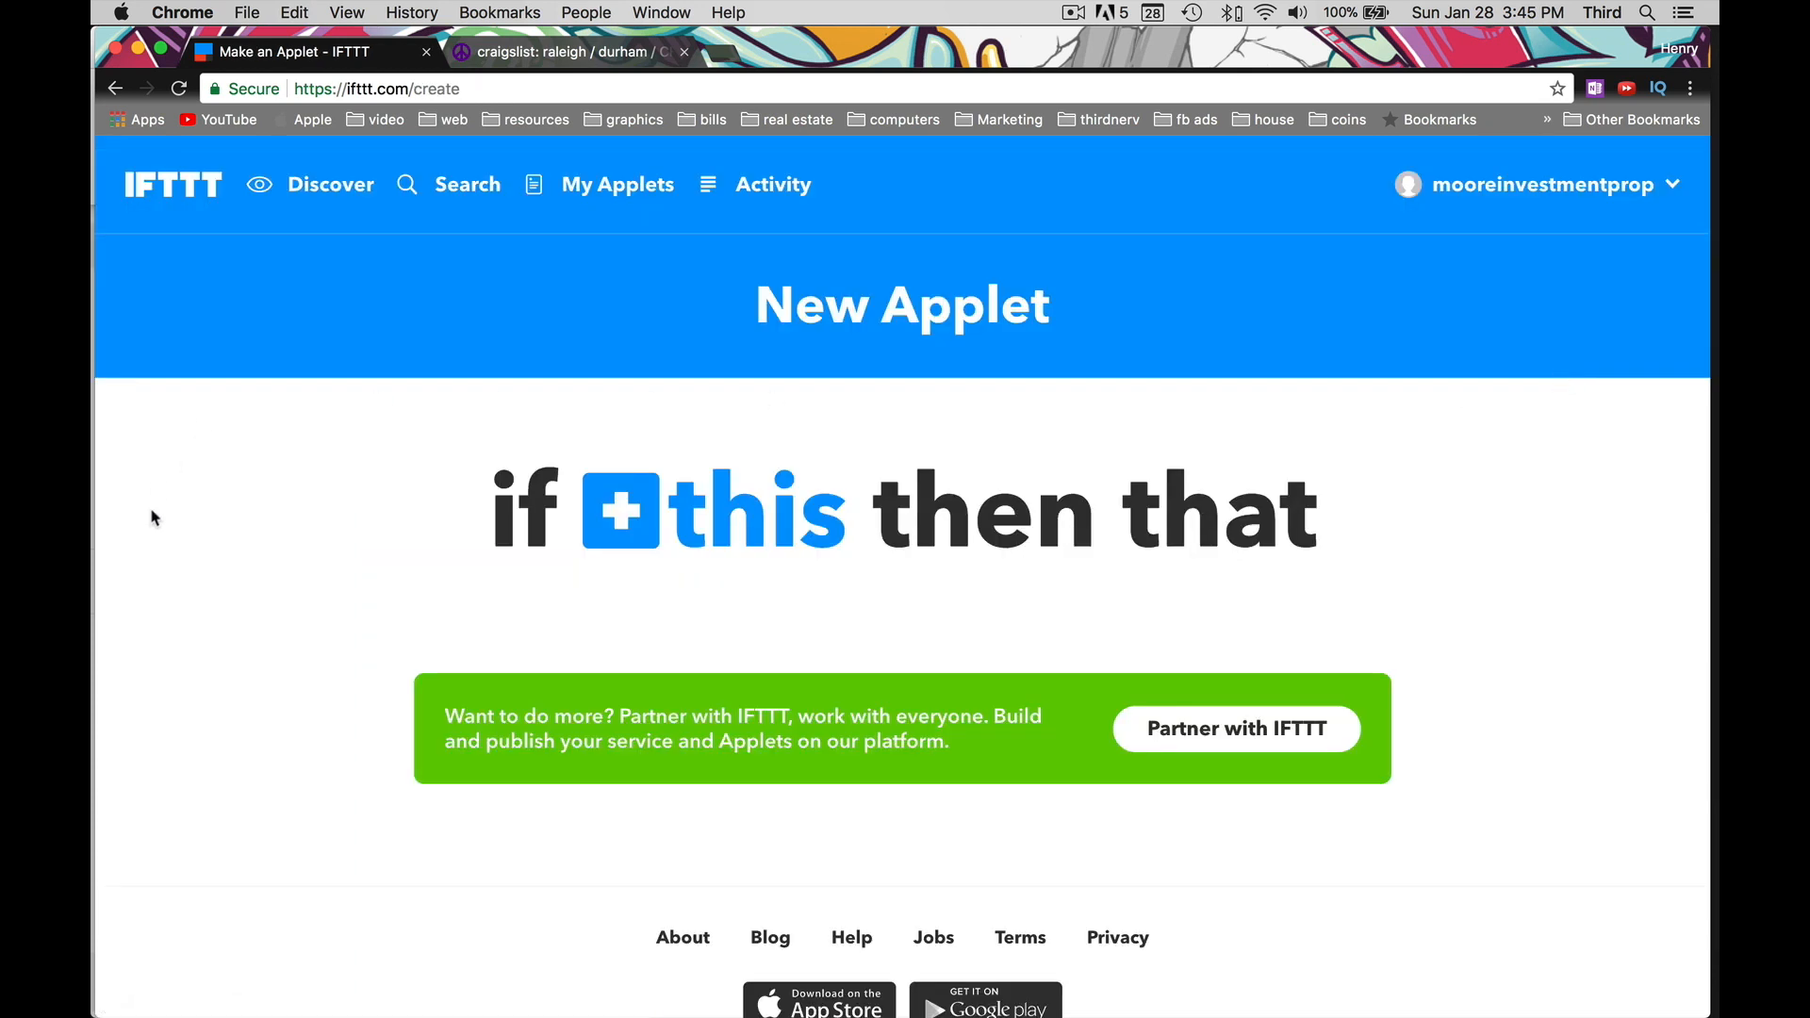
pyautogui.click(633, 526)
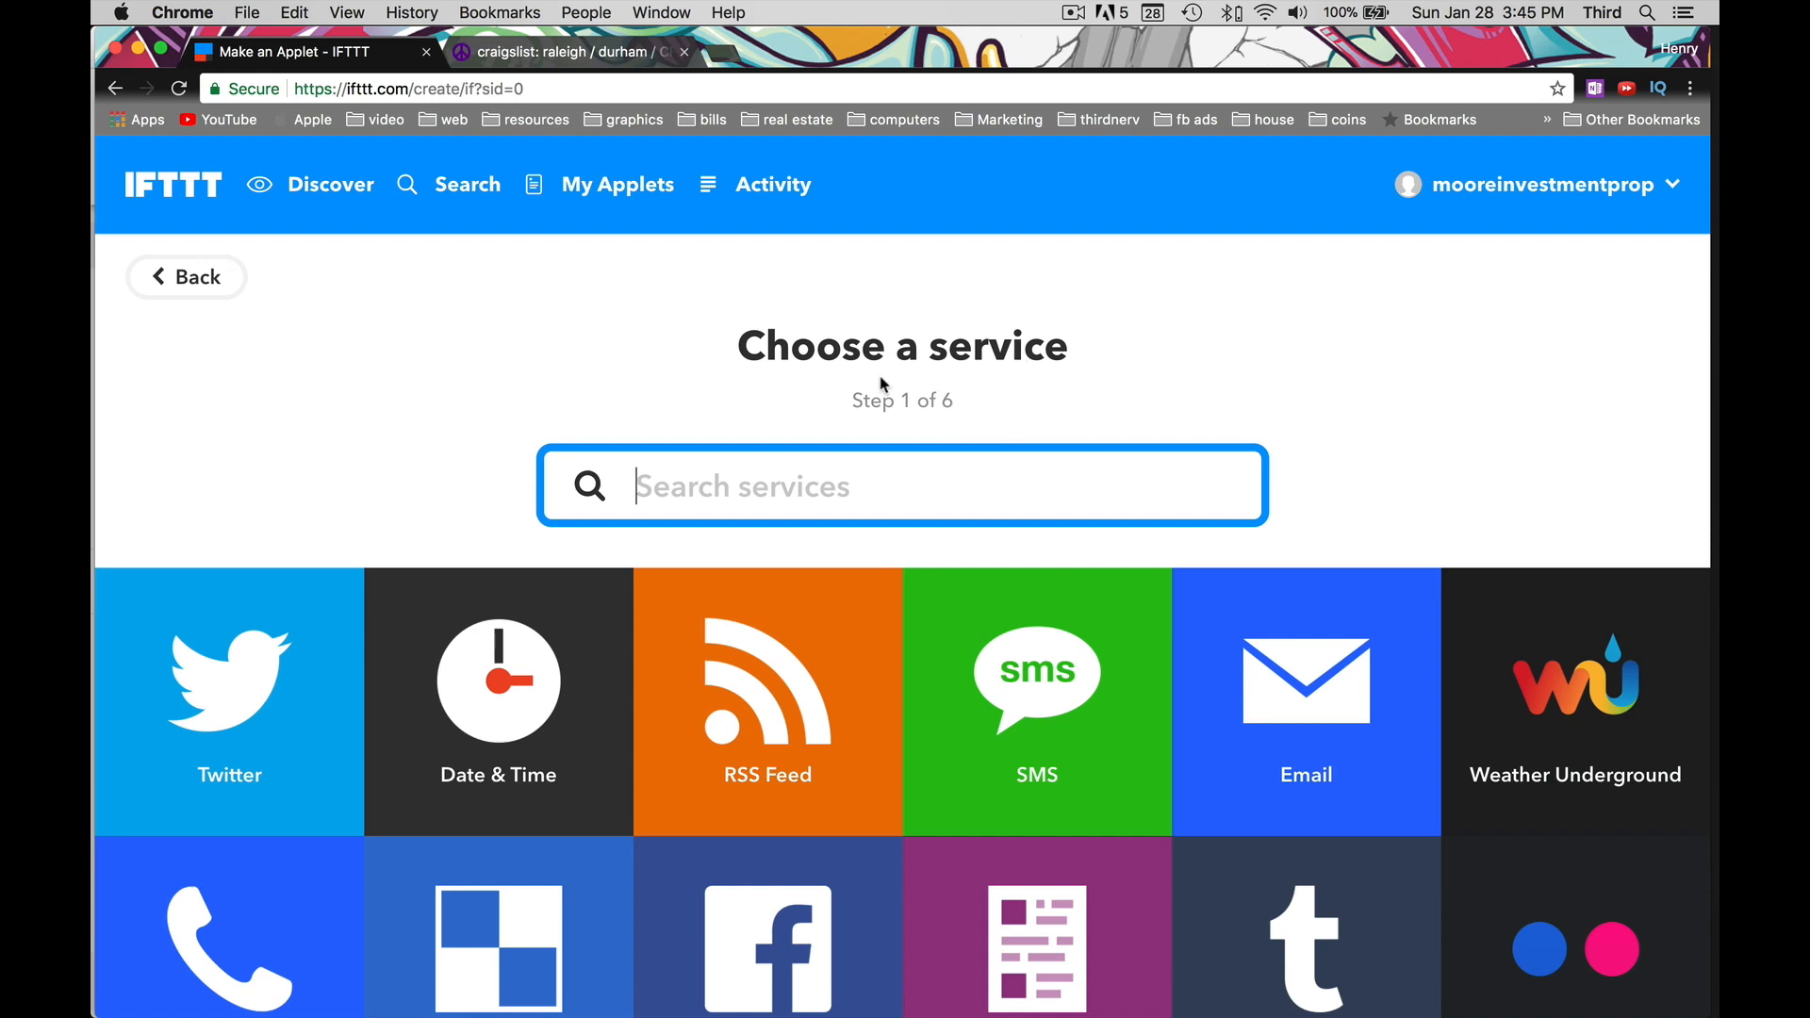
pyautogui.scroll(-5, 811, 547)
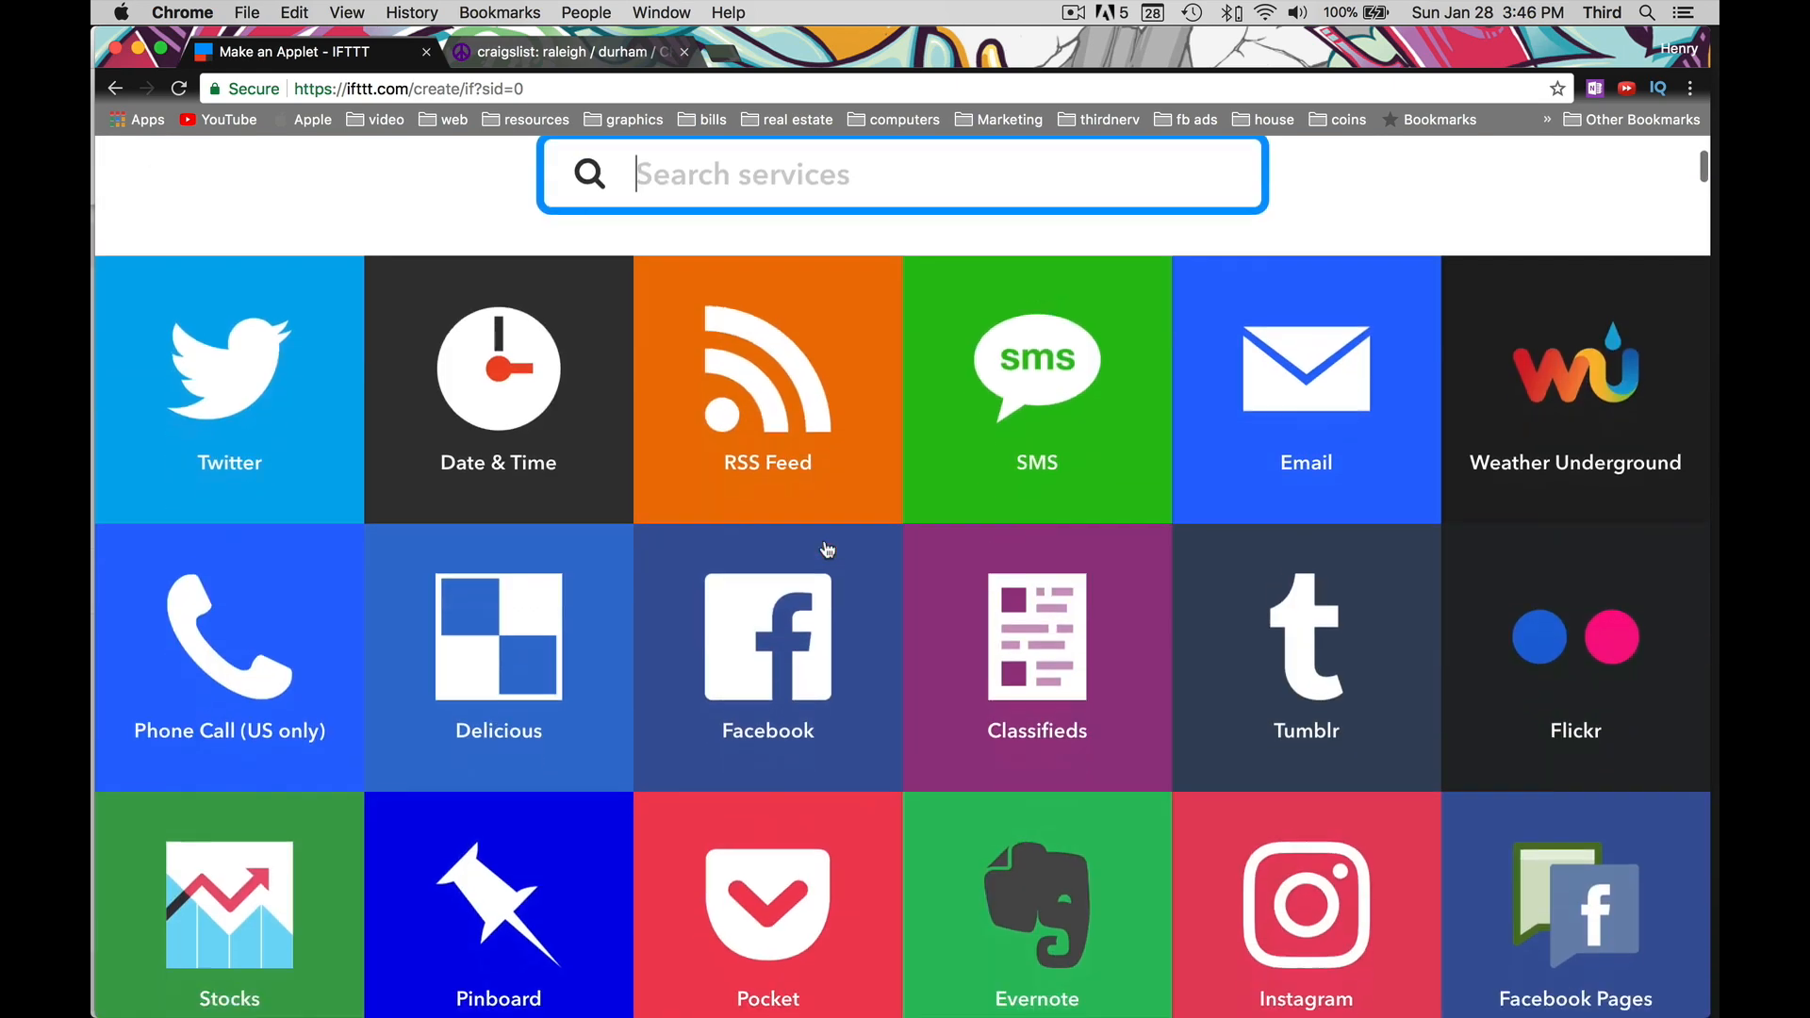
pyautogui.click(1031, 663)
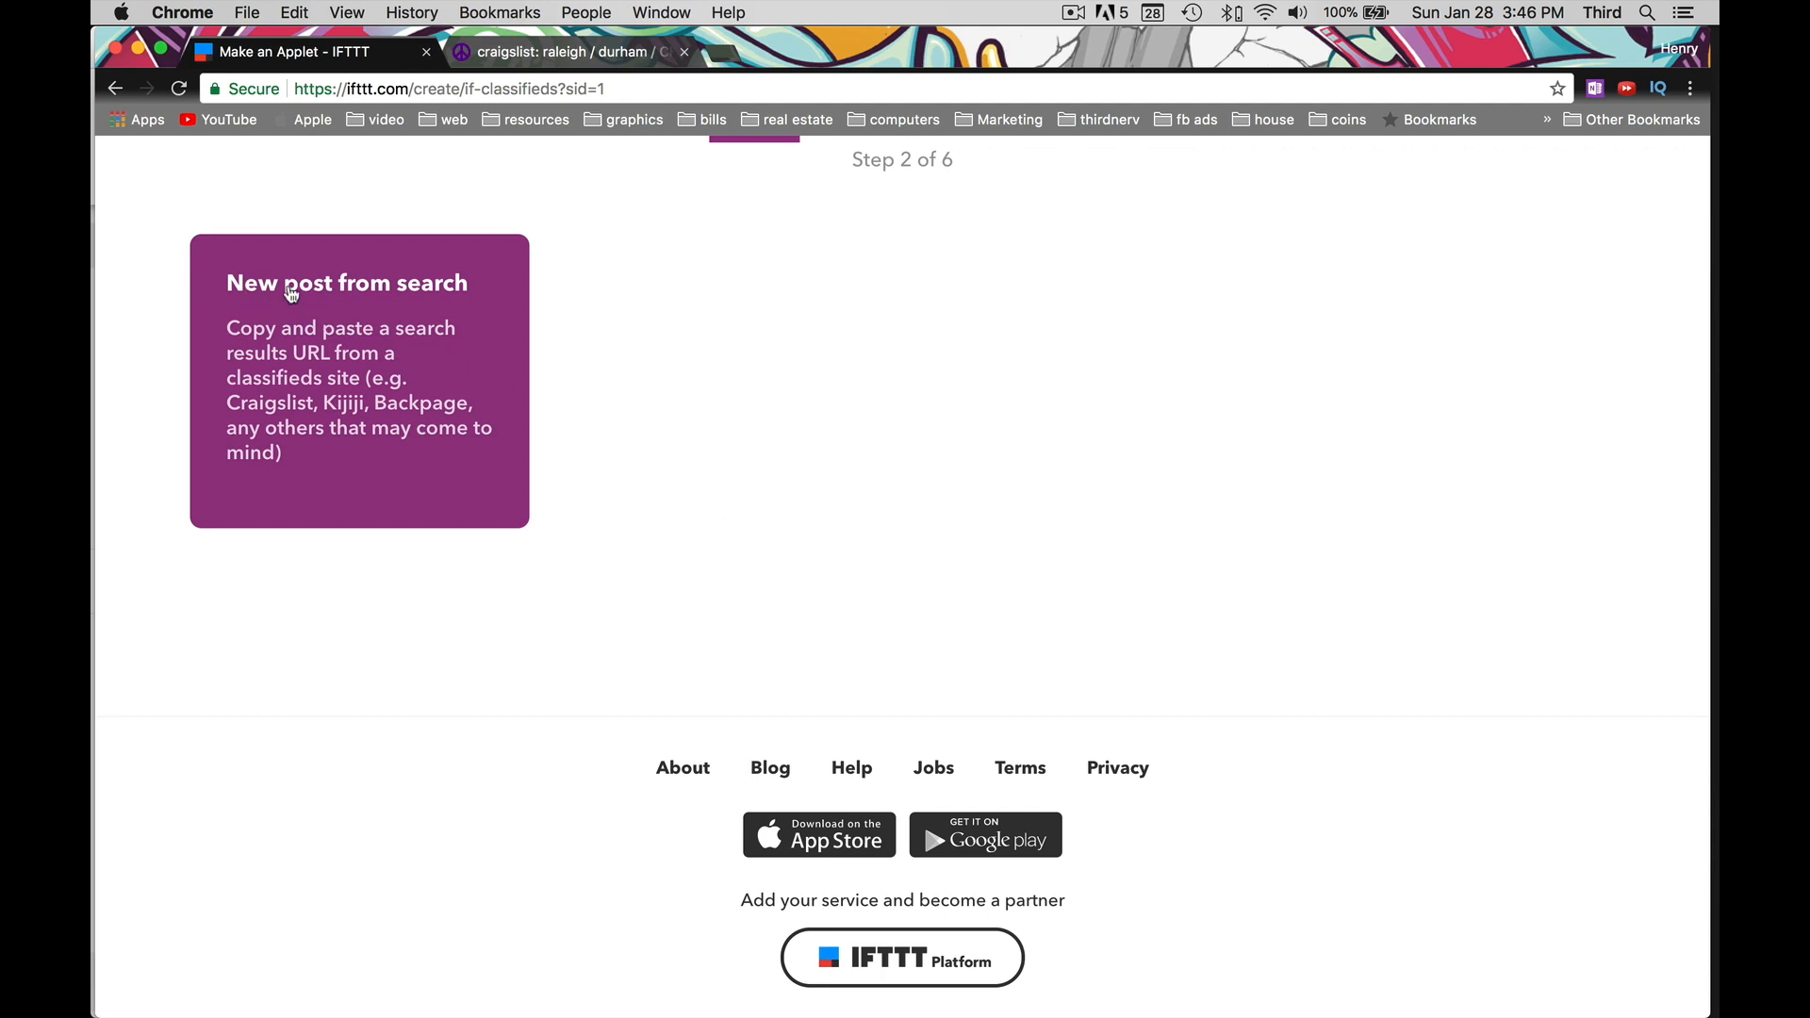
pyautogui.click(382, 295)
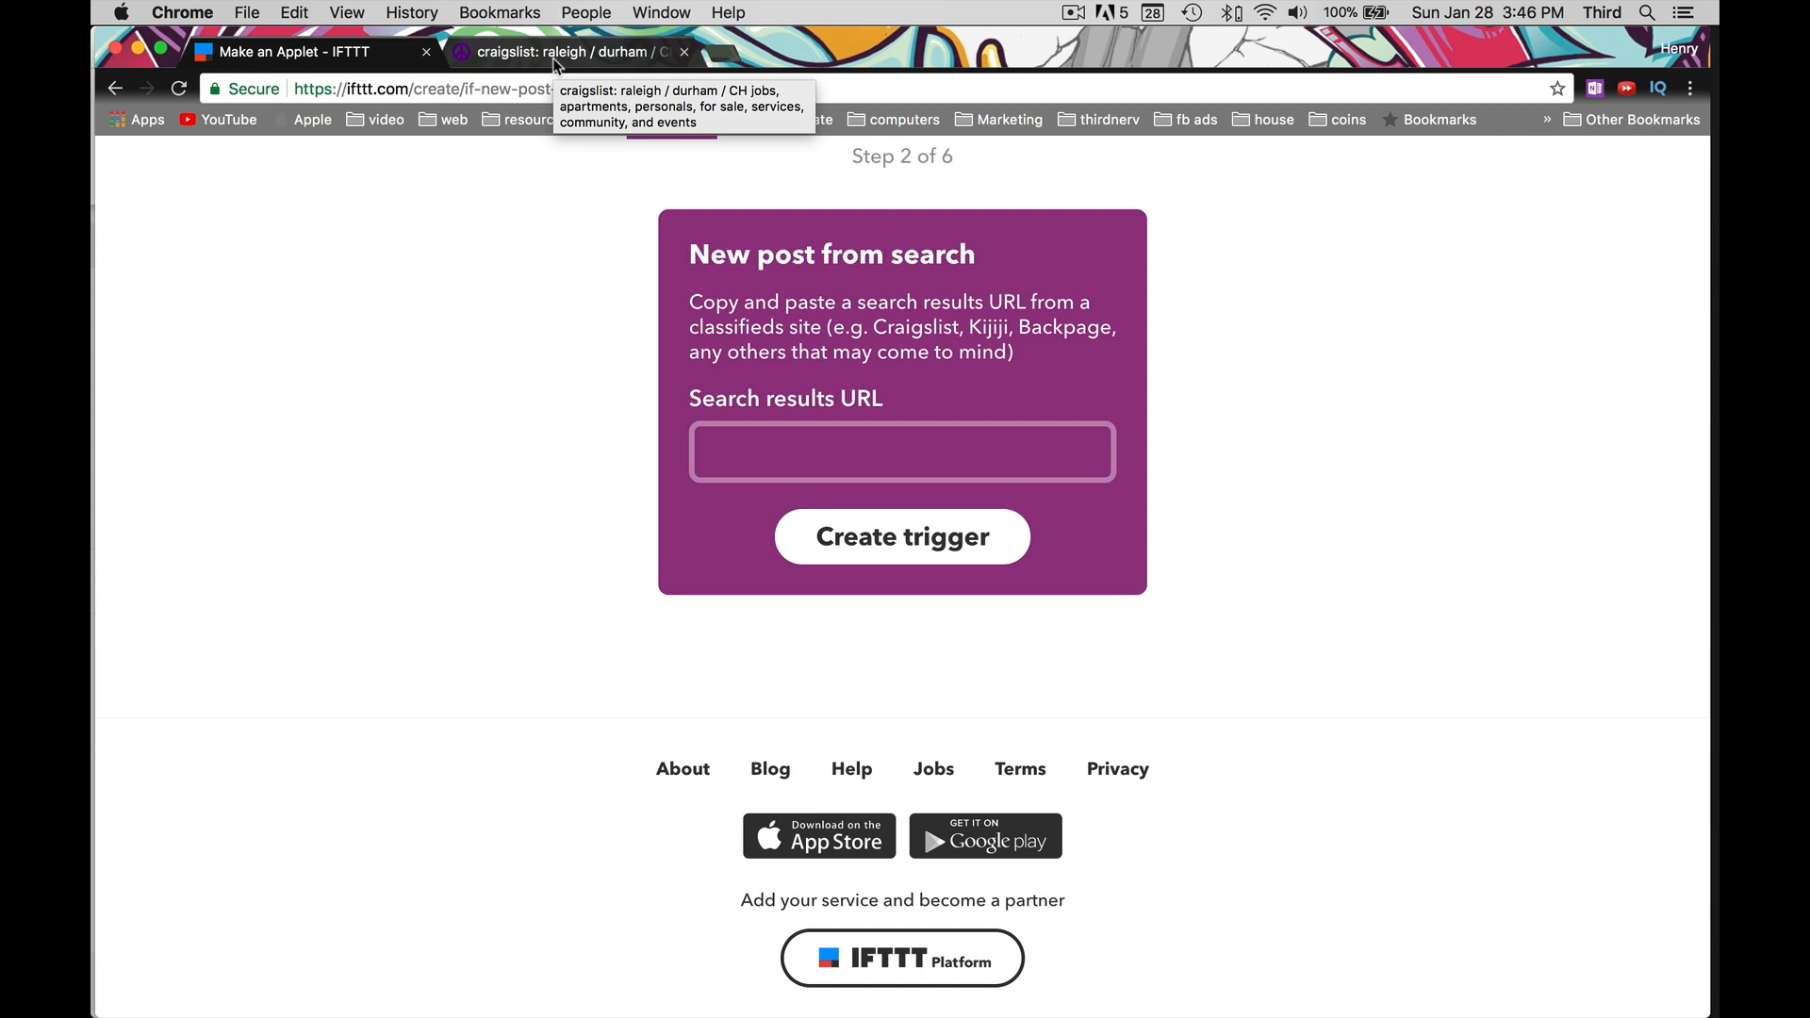
# Switch to Craigslist, open Raleigh real estate for sale, and enter the search exclusions "-apartment, -apartments, -condo, -condos,"
pyautogui.click(555, 58)
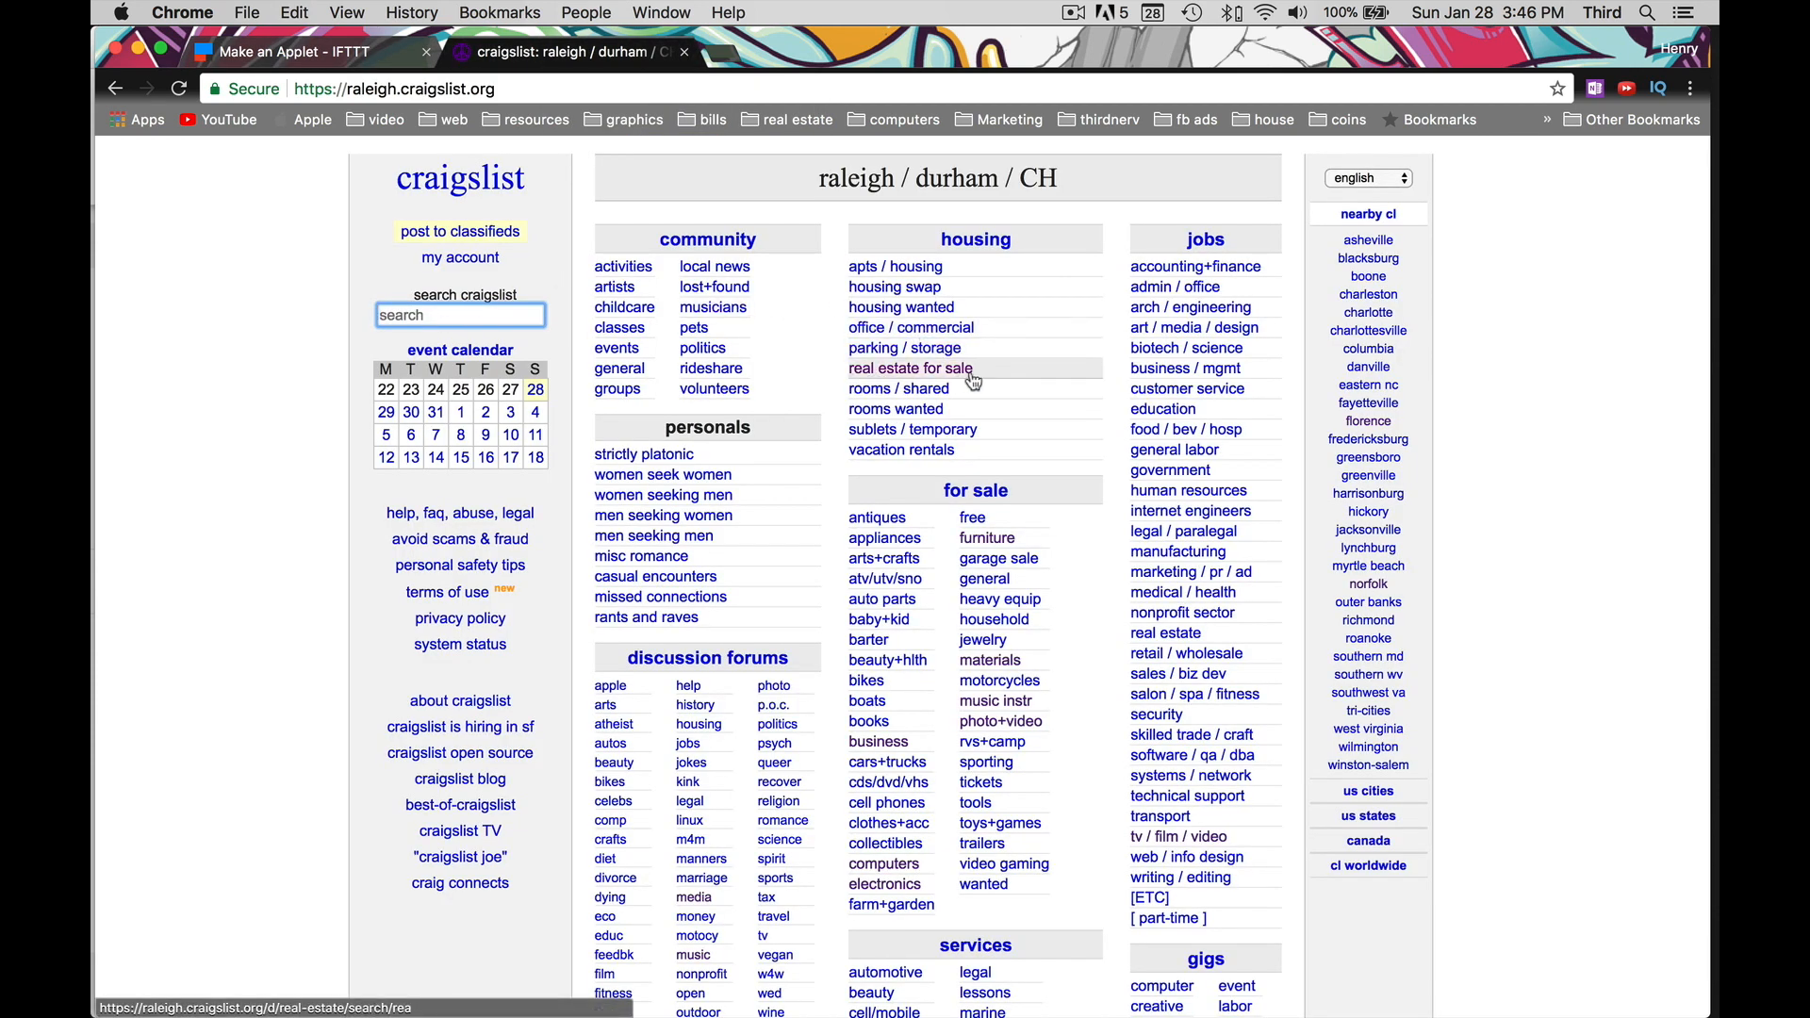
pyautogui.click(910, 378)
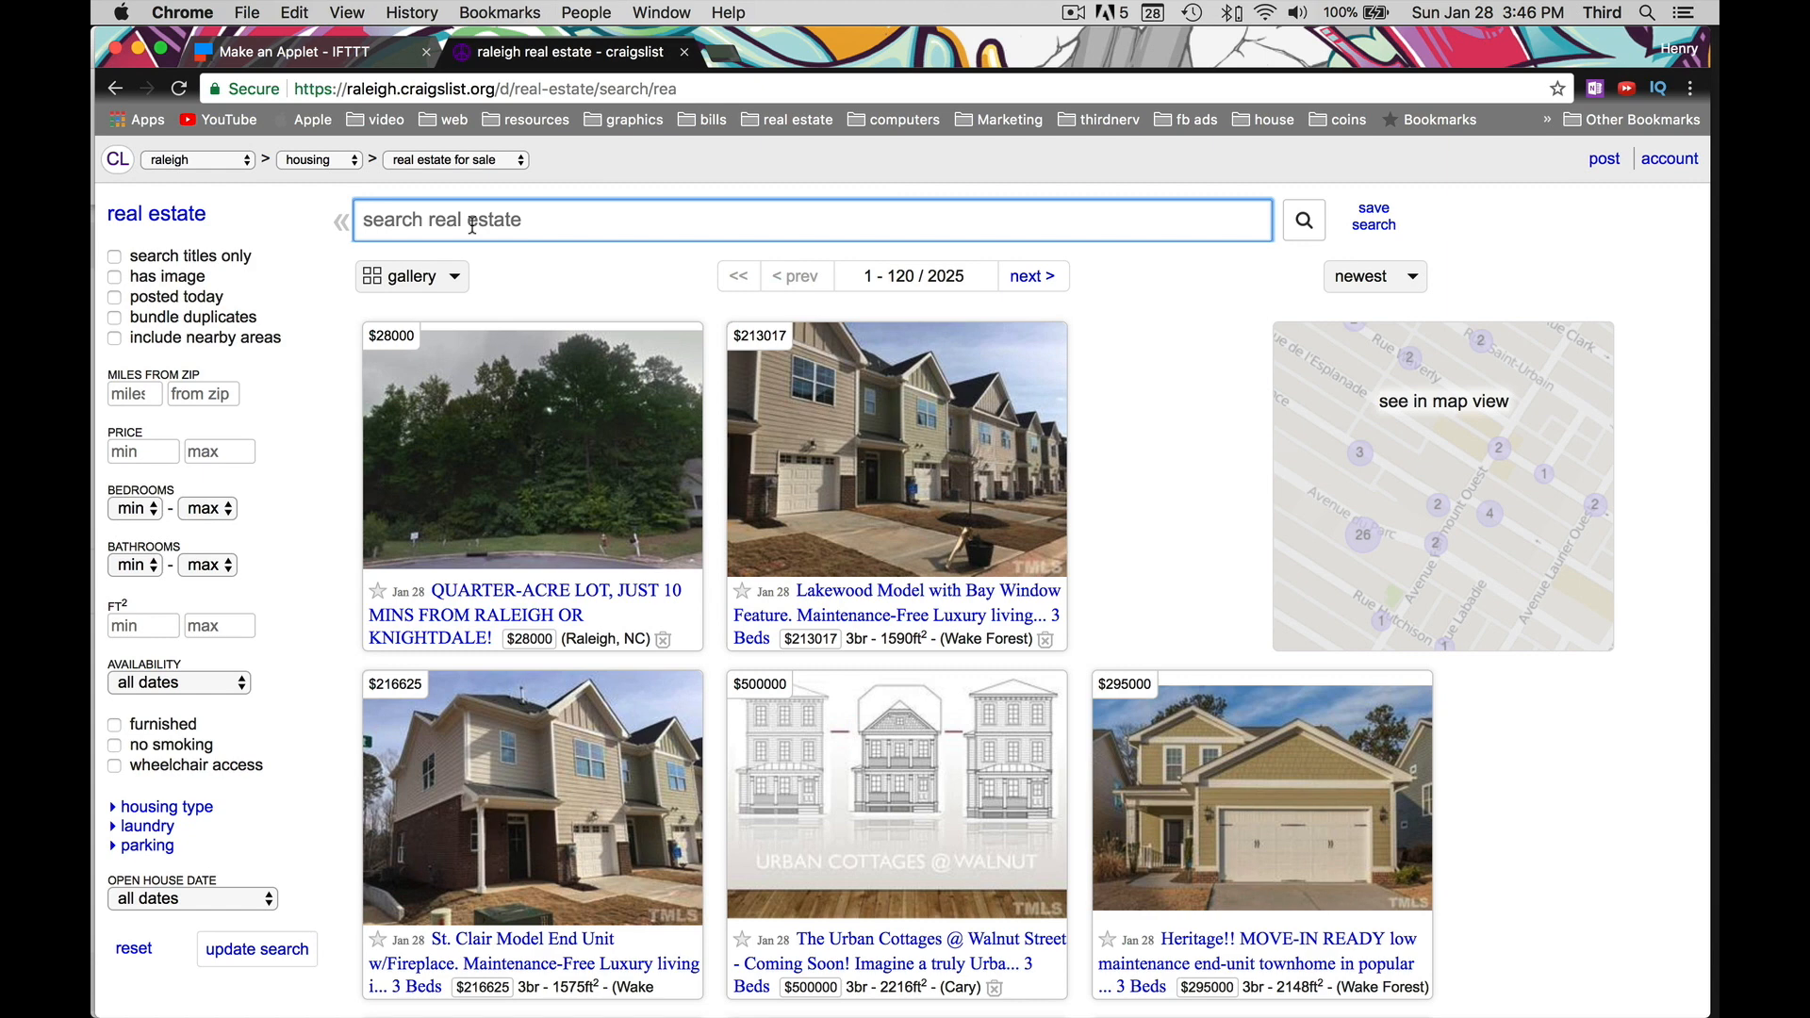
pyautogui.write('-')
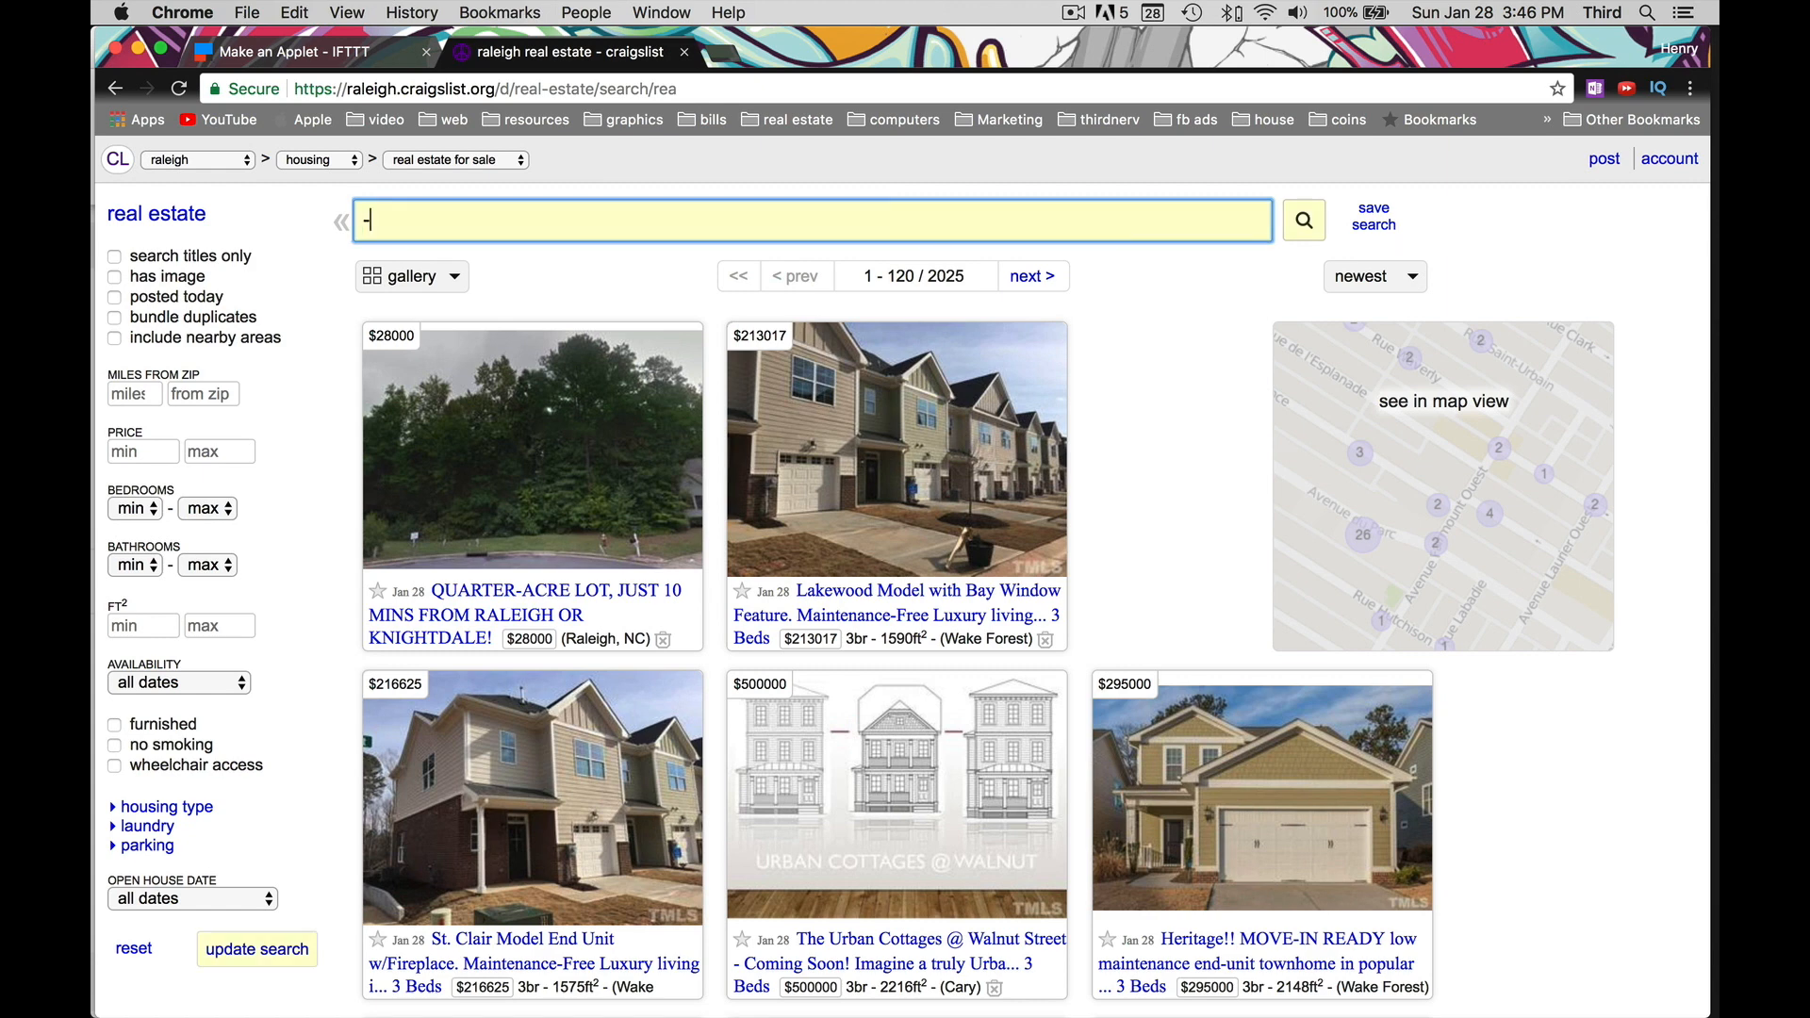
pyautogui.write('apartment, -apartments')
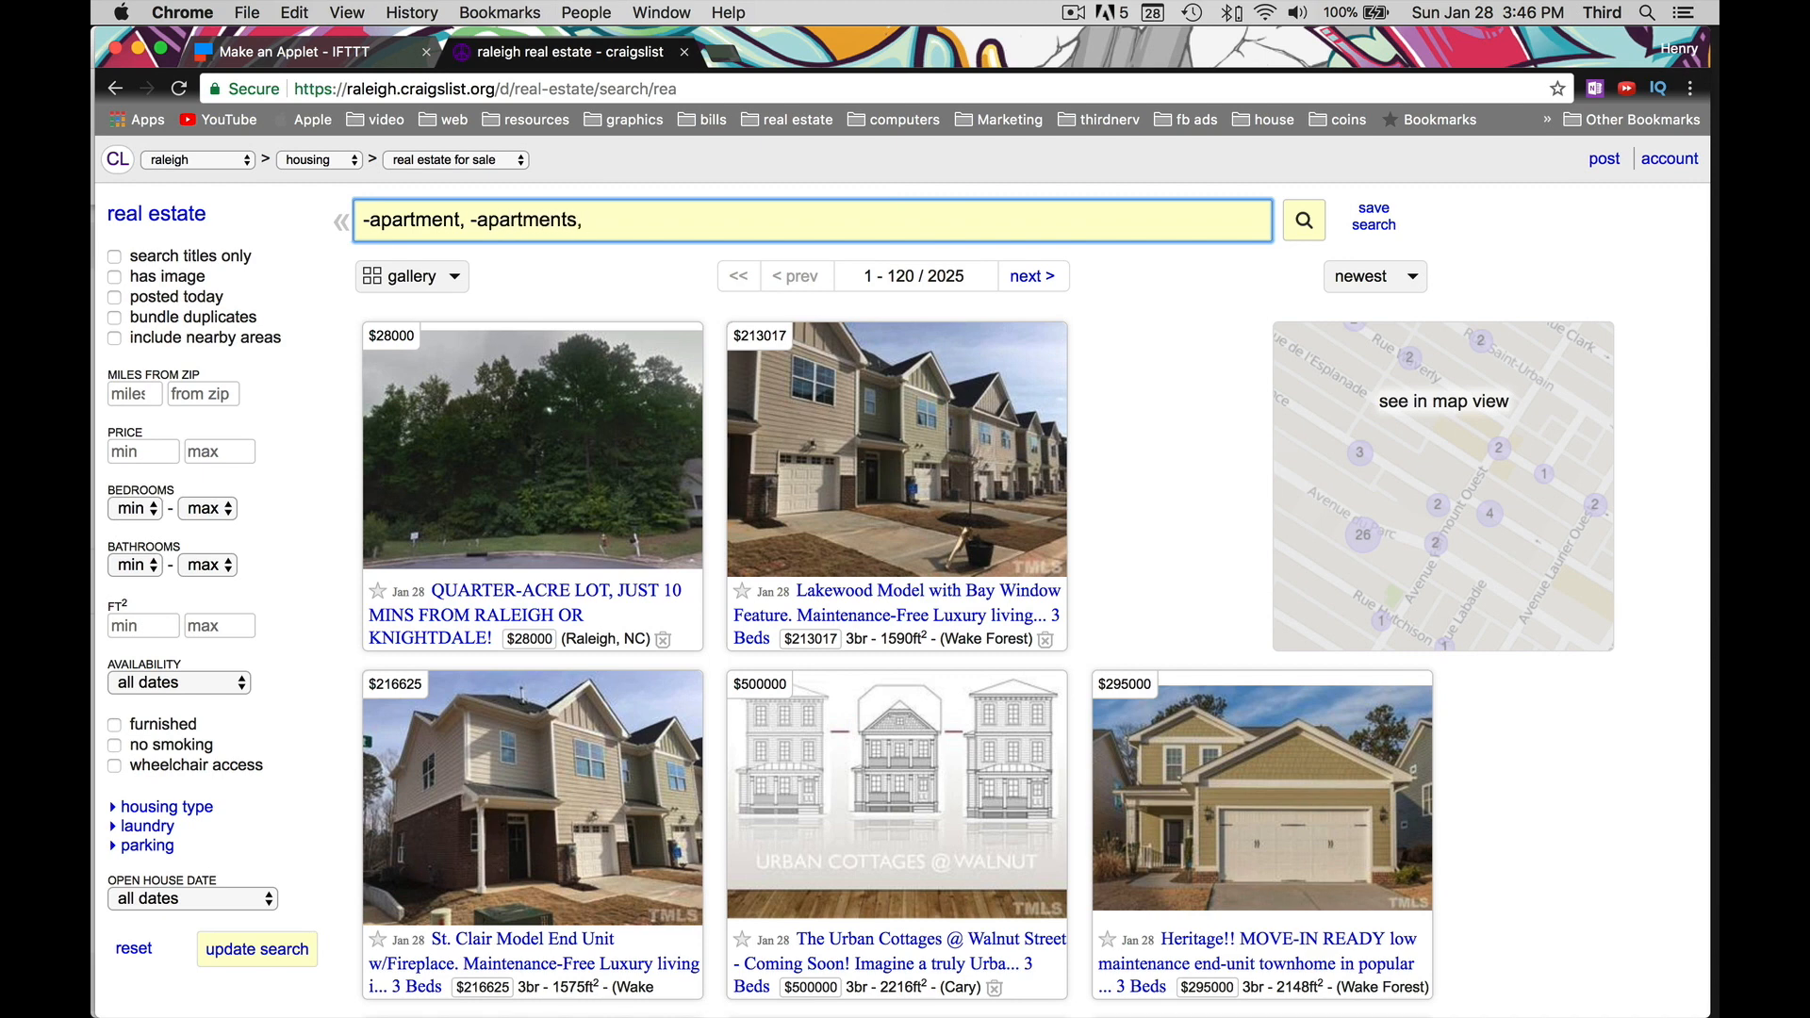
pyautogui.write(', -condos')
pyautogui.write(', -')
pyautogui.write('co')
pyautogui.write('ndos')
pyautogui.write(',')
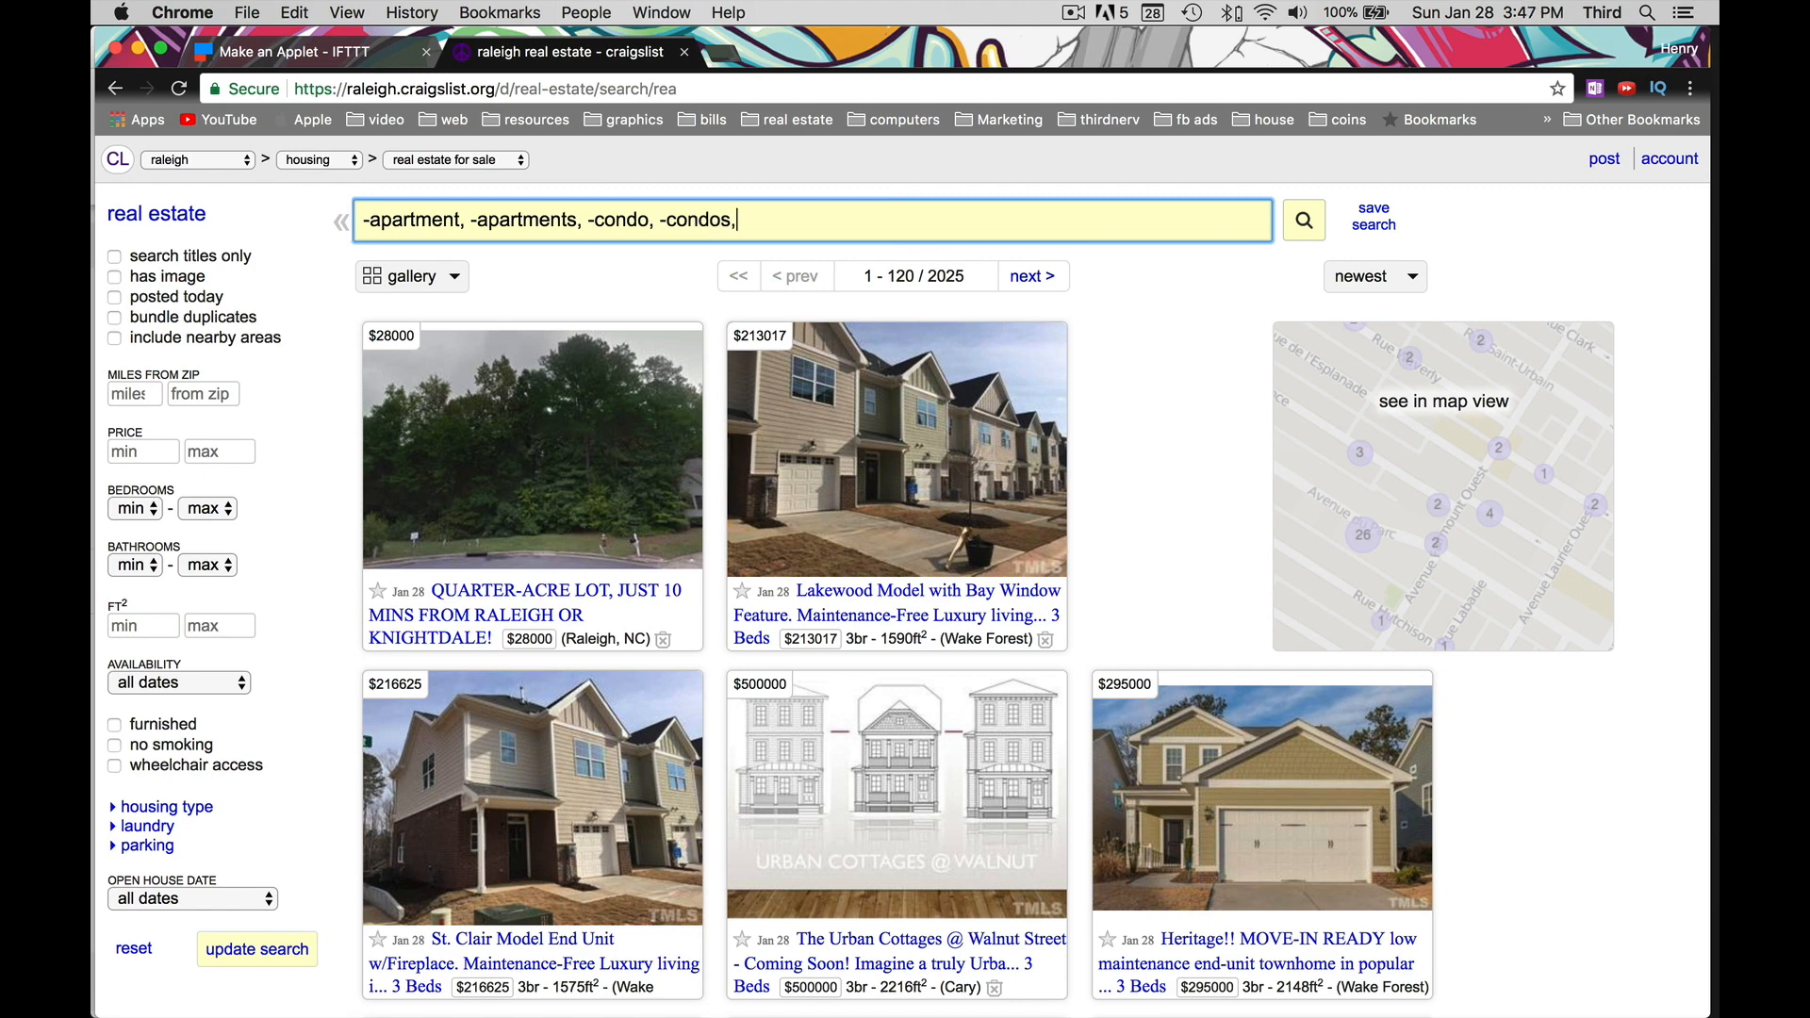
# Extend the real estate query with "-realtor, -realty, -broker, fixer", run the search and look through the listings
pyautogui.write(' -realtor, -realty, -broker')
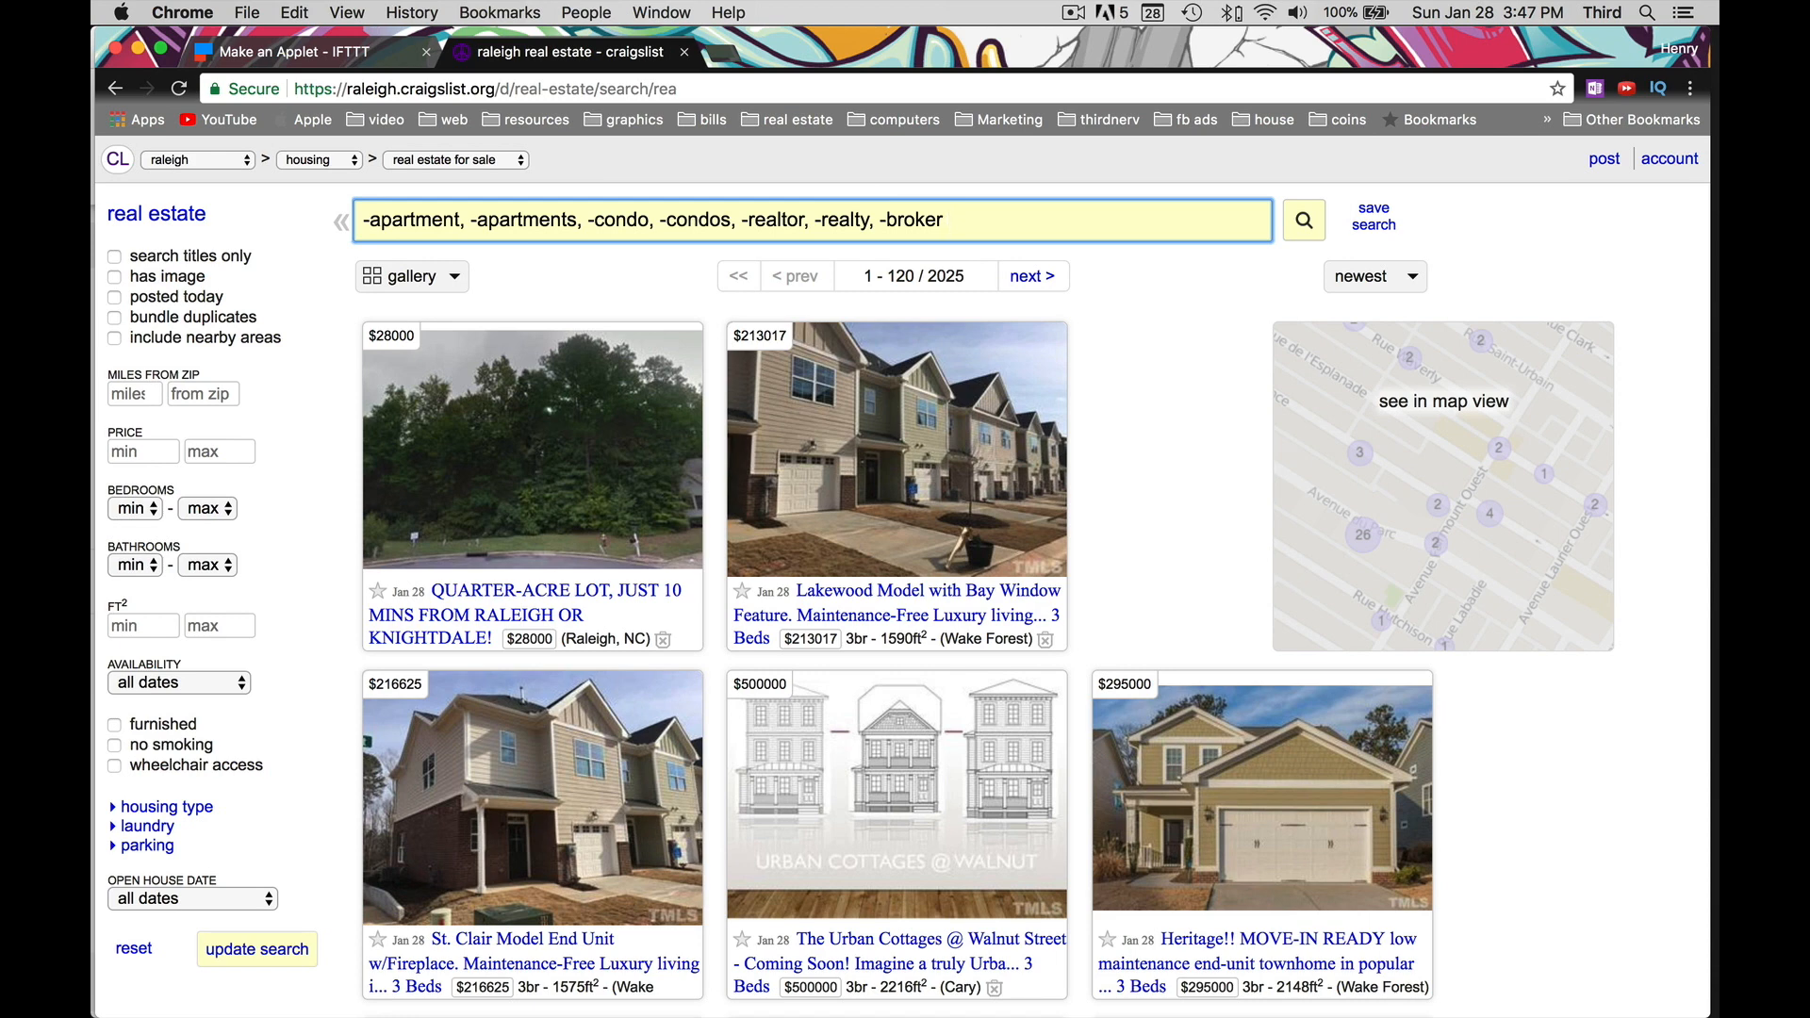
pyautogui.write(', fi')
pyautogui.write('xer')
pyautogui.click(1307, 224)
pyautogui.scroll(-3, 768, 414)
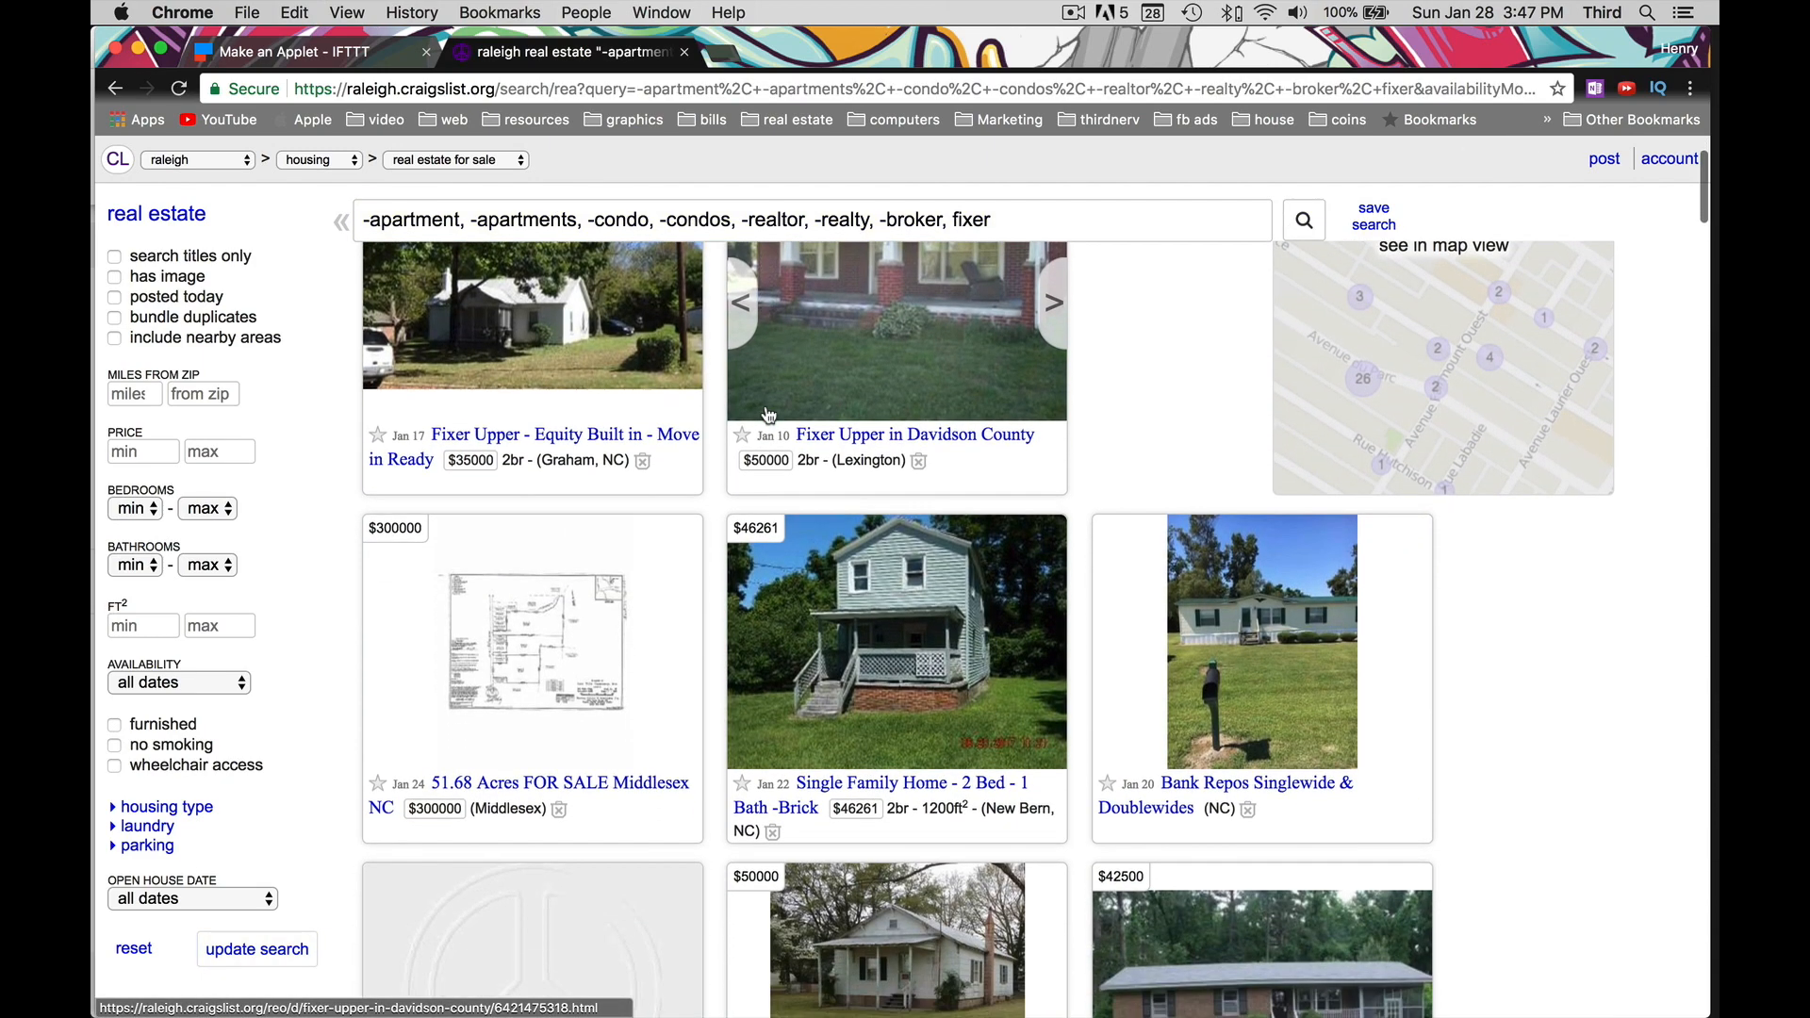
pyautogui.scroll(-15, 768, 415)
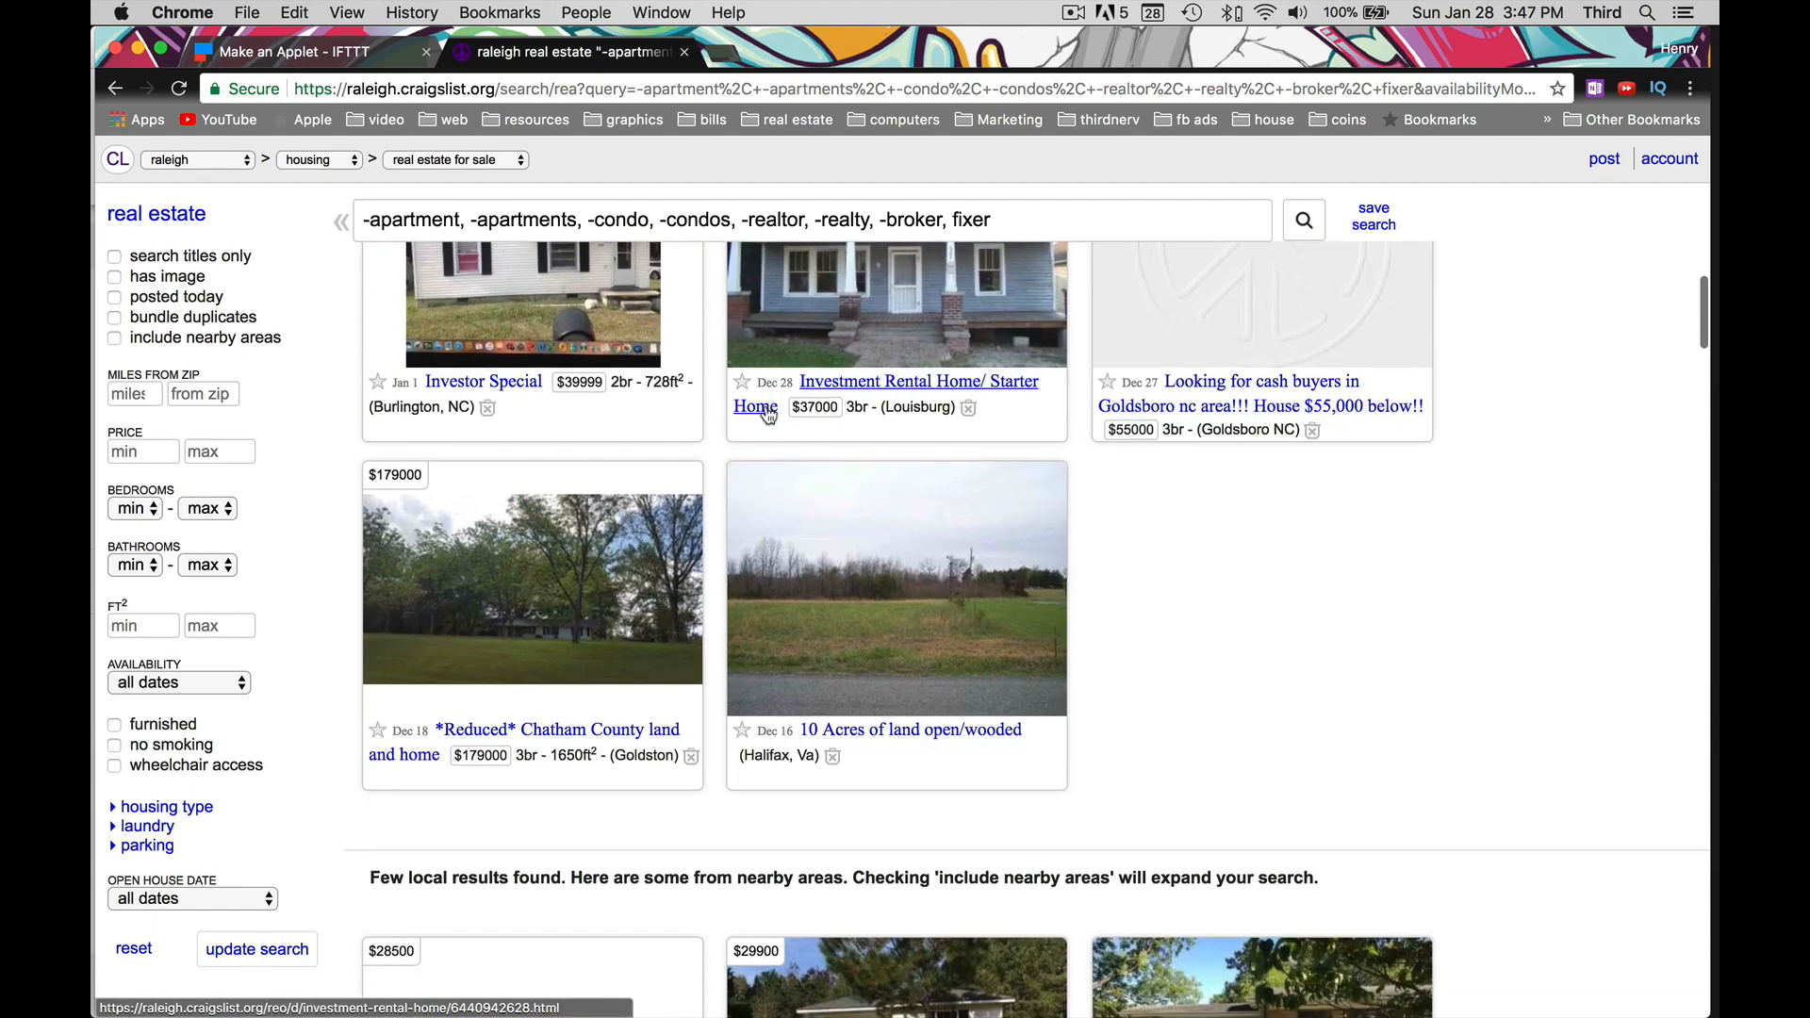
pyautogui.scroll(18, 768, 414)
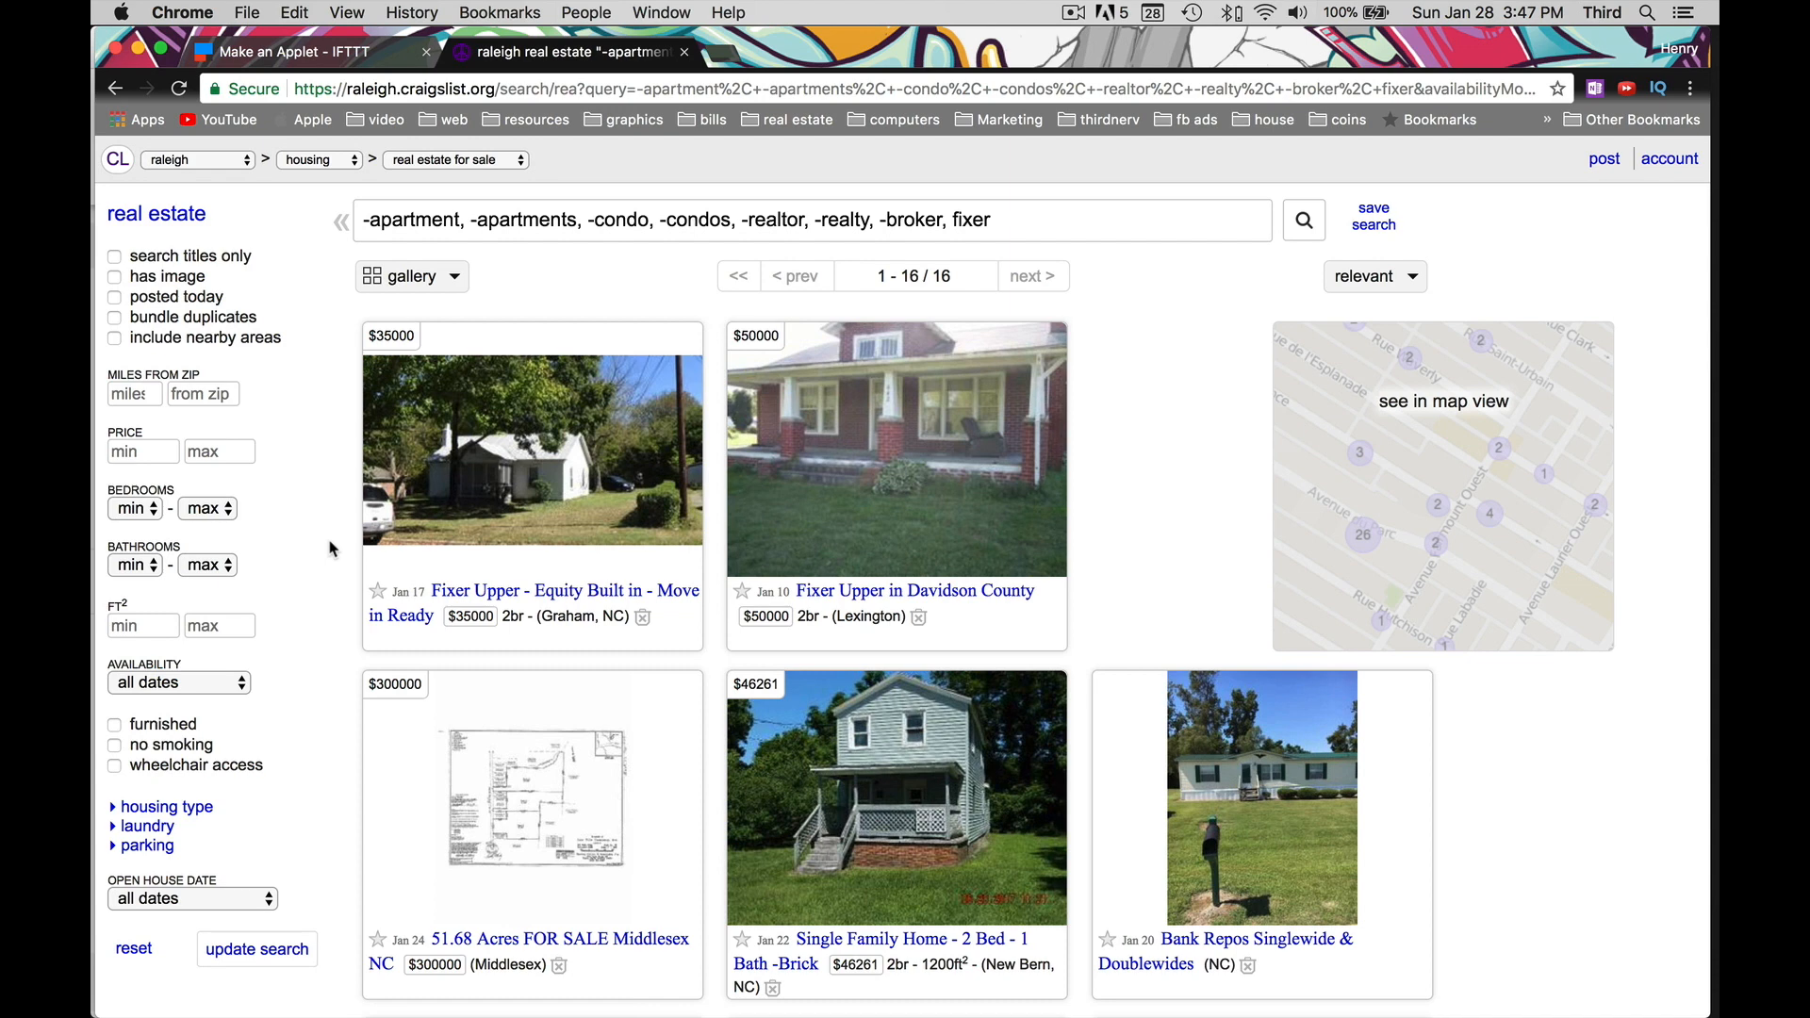
pyautogui.click(1043, 222)
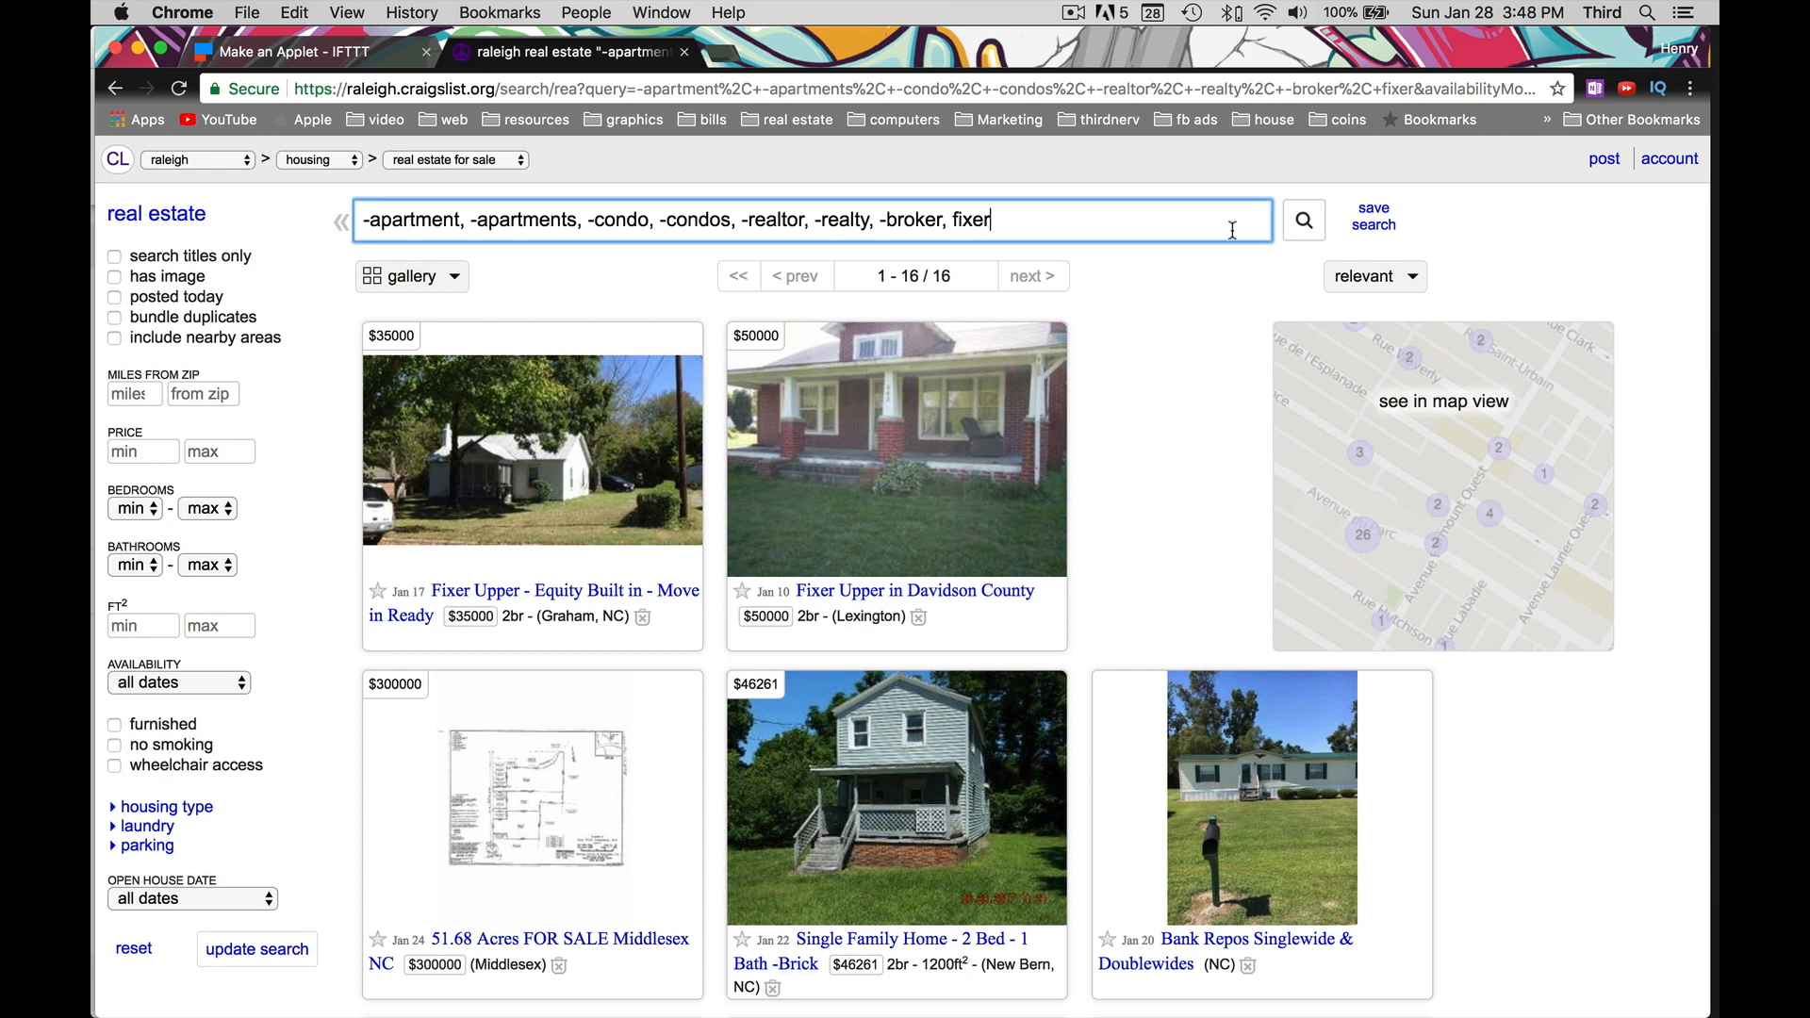
# Copy the Craigslist search page's address, switch back to IFTTT, paste it as the Search results URL and create the trigger
pyautogui.click(429, 90)
pyautogui.press('super+c')
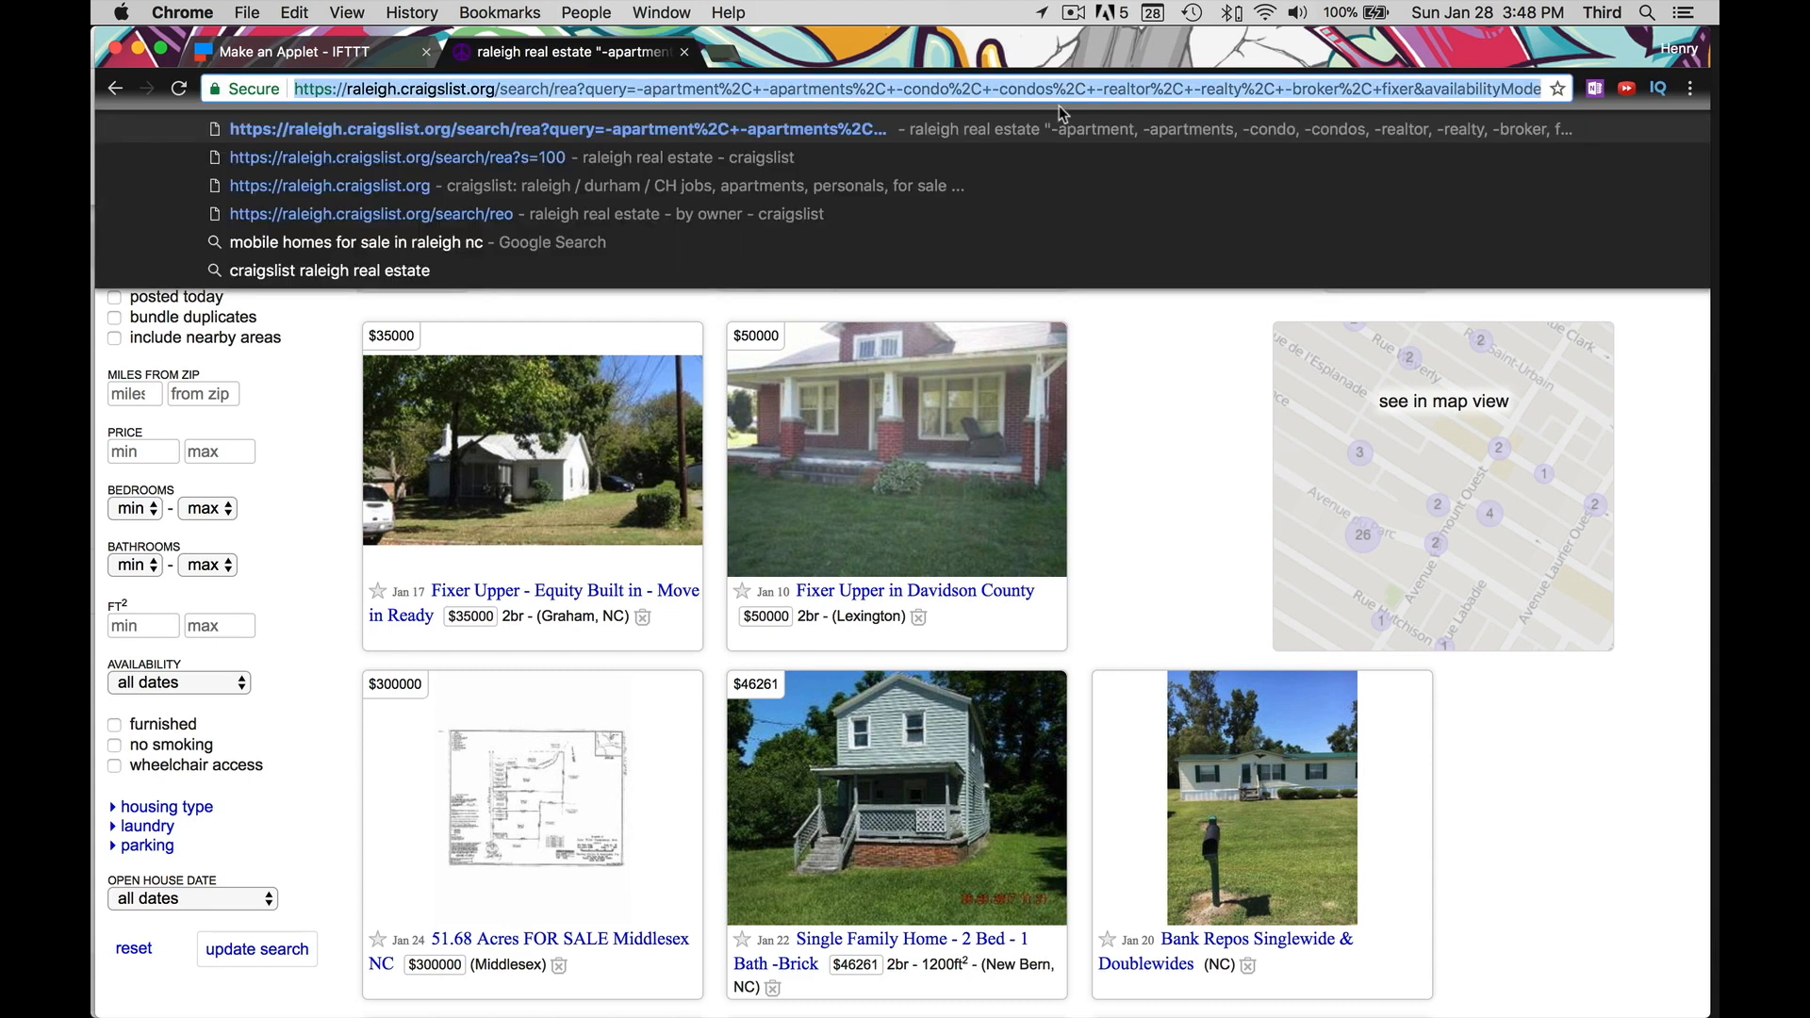
pyautogui.click(340, 57)
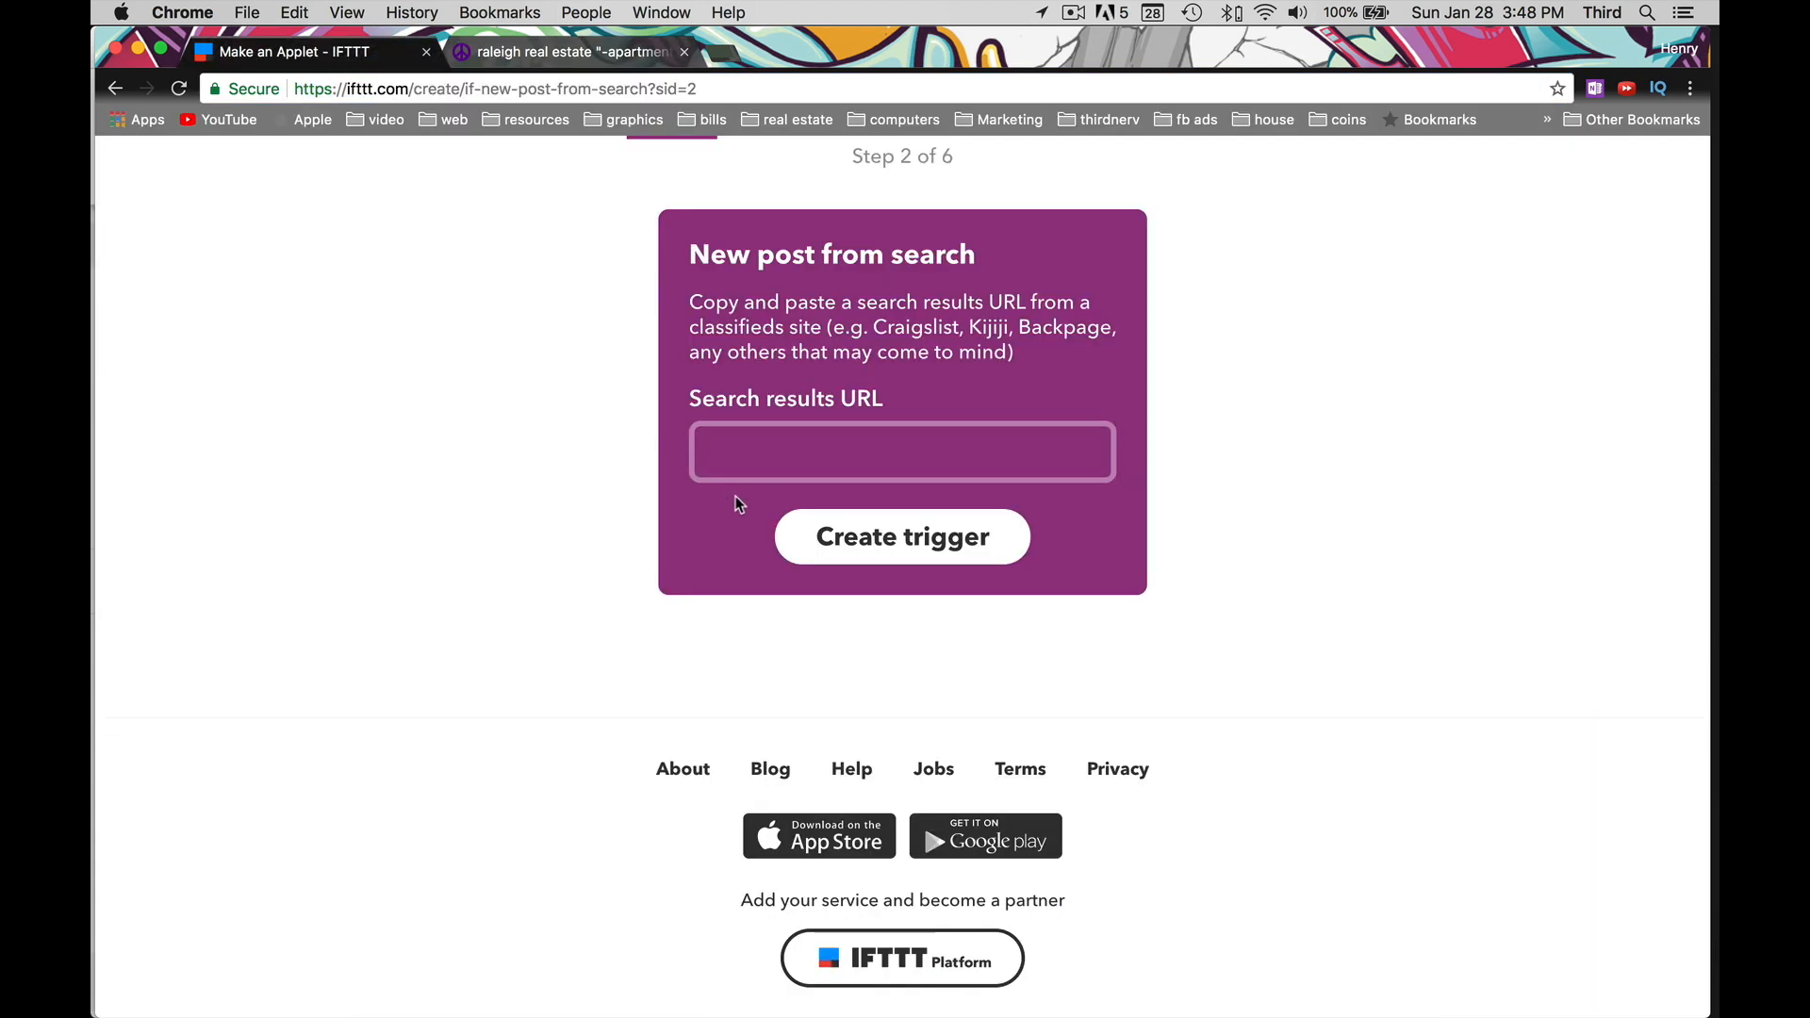
pyautogui.click(754, 454)
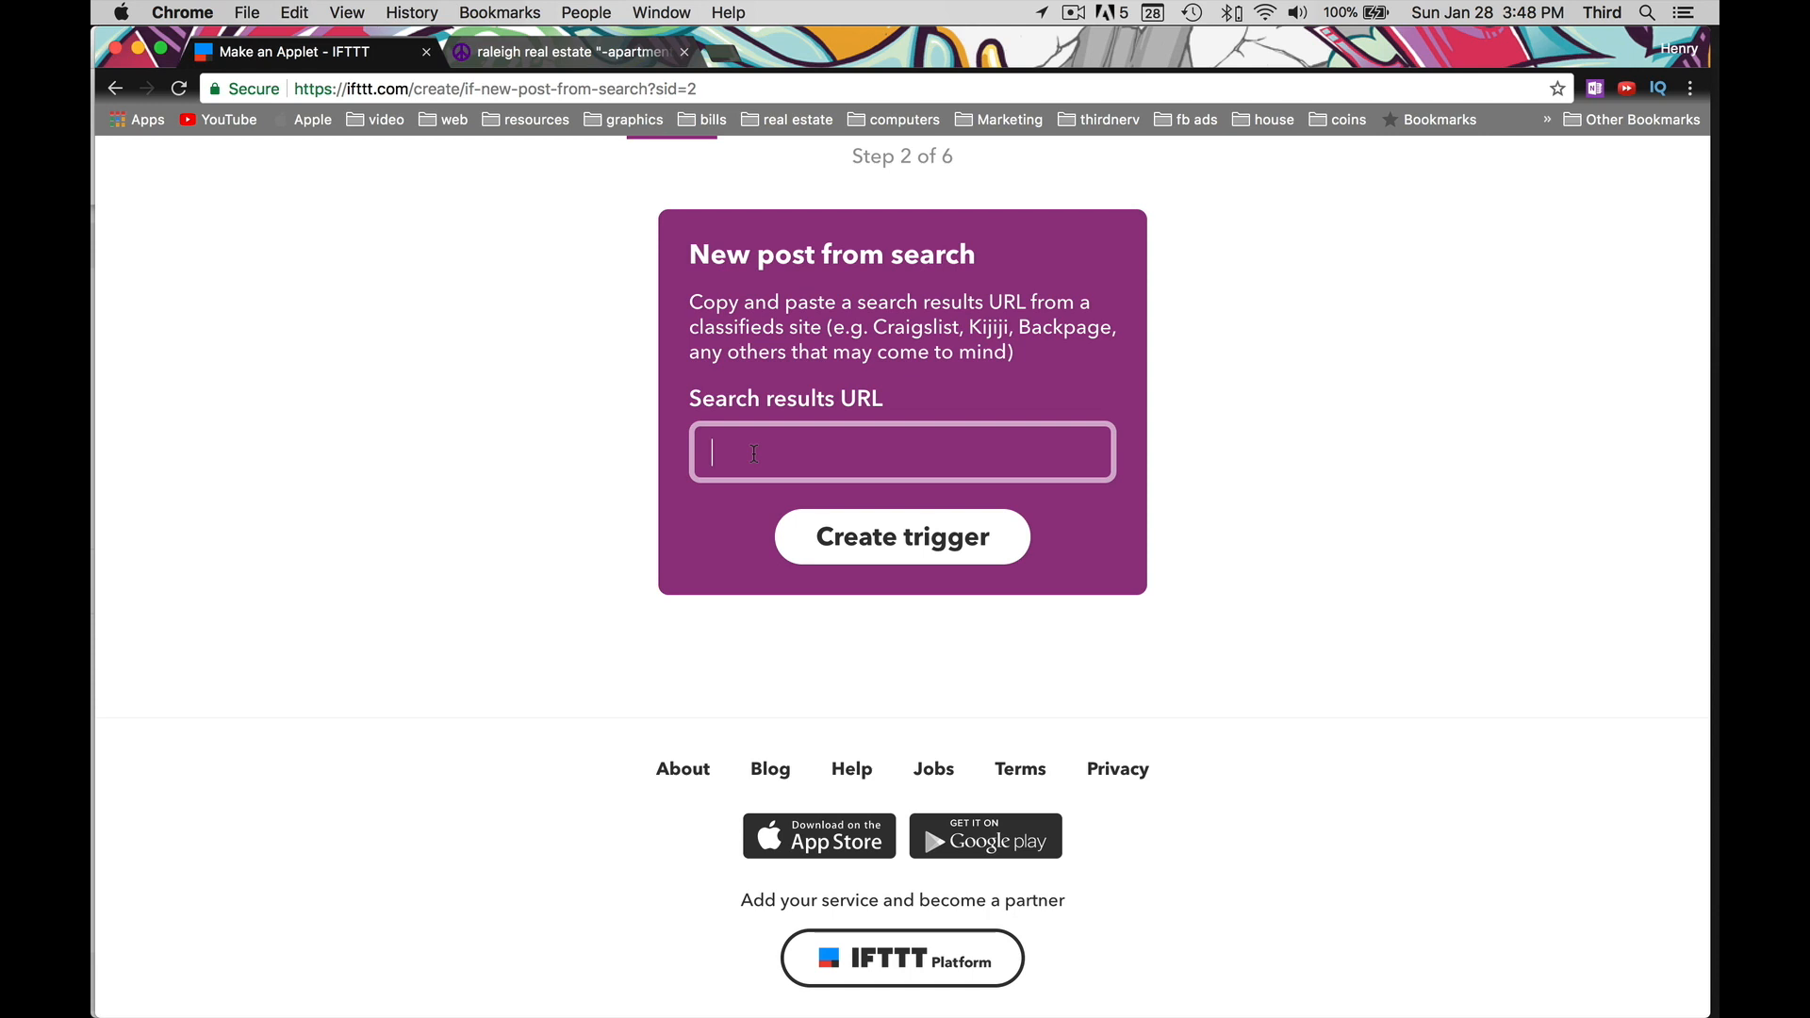
pyautogui.press('super+v')
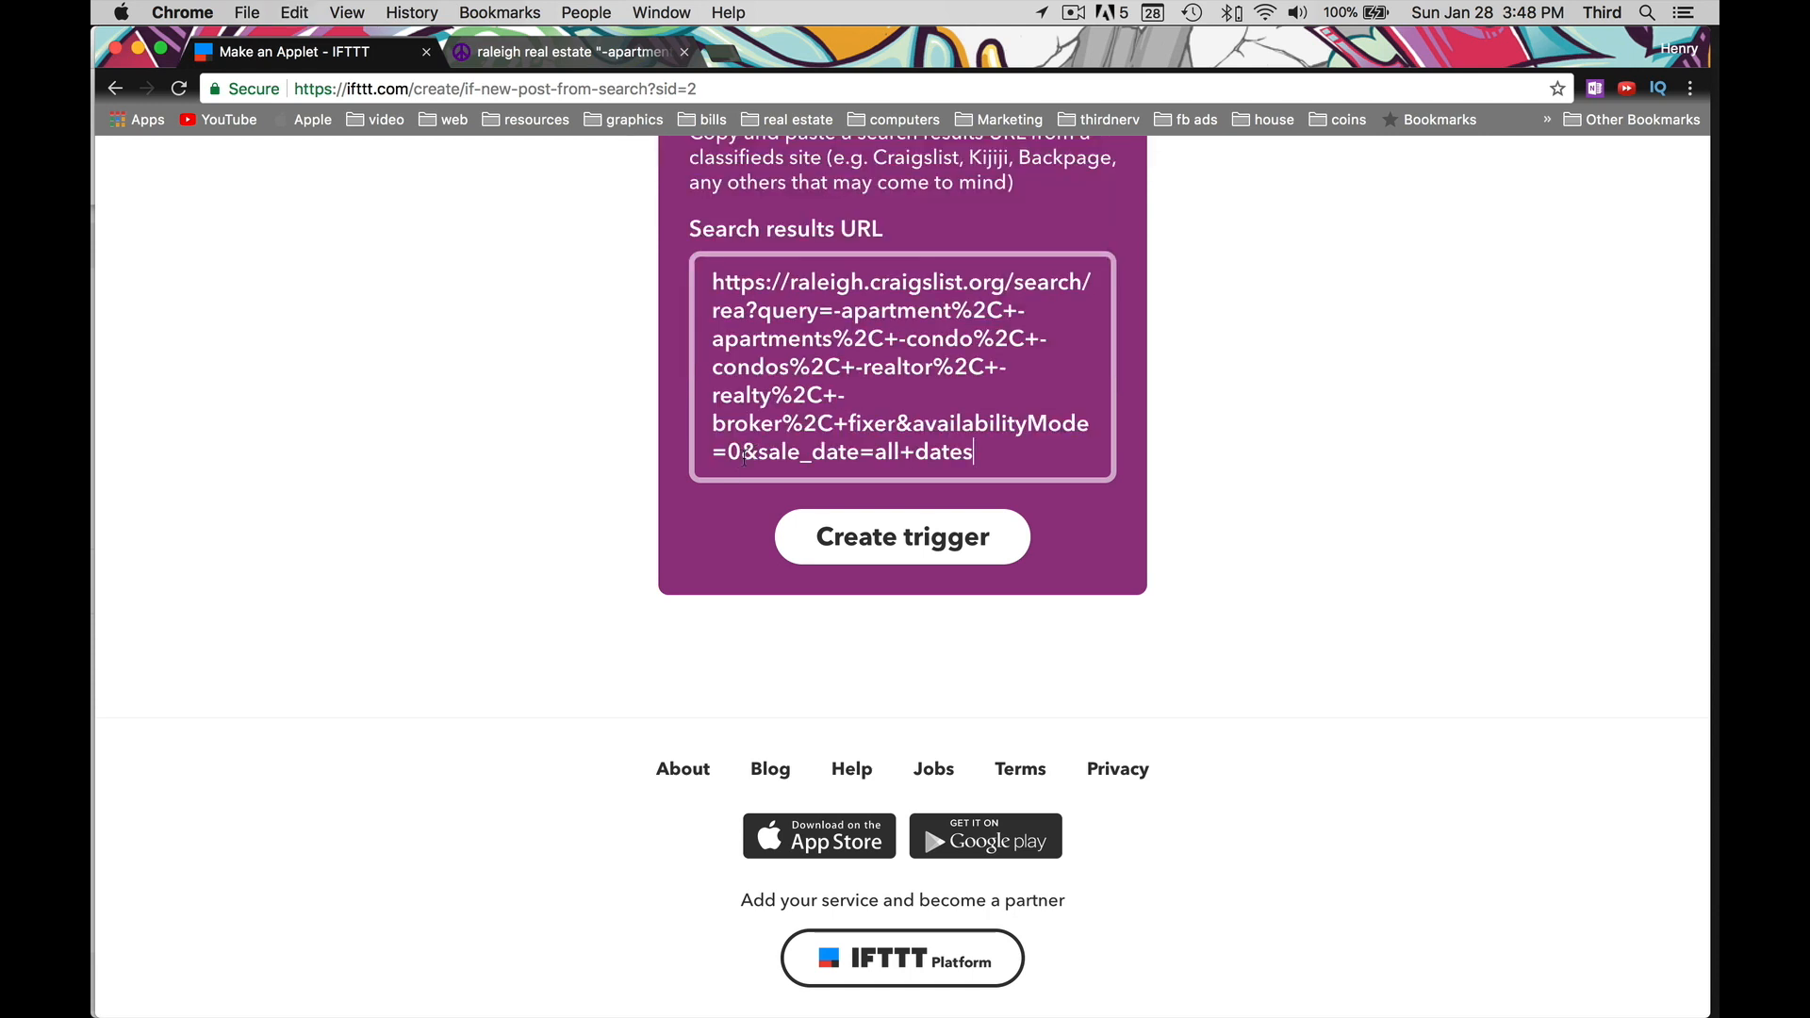
pyautogui.click(892, 552)
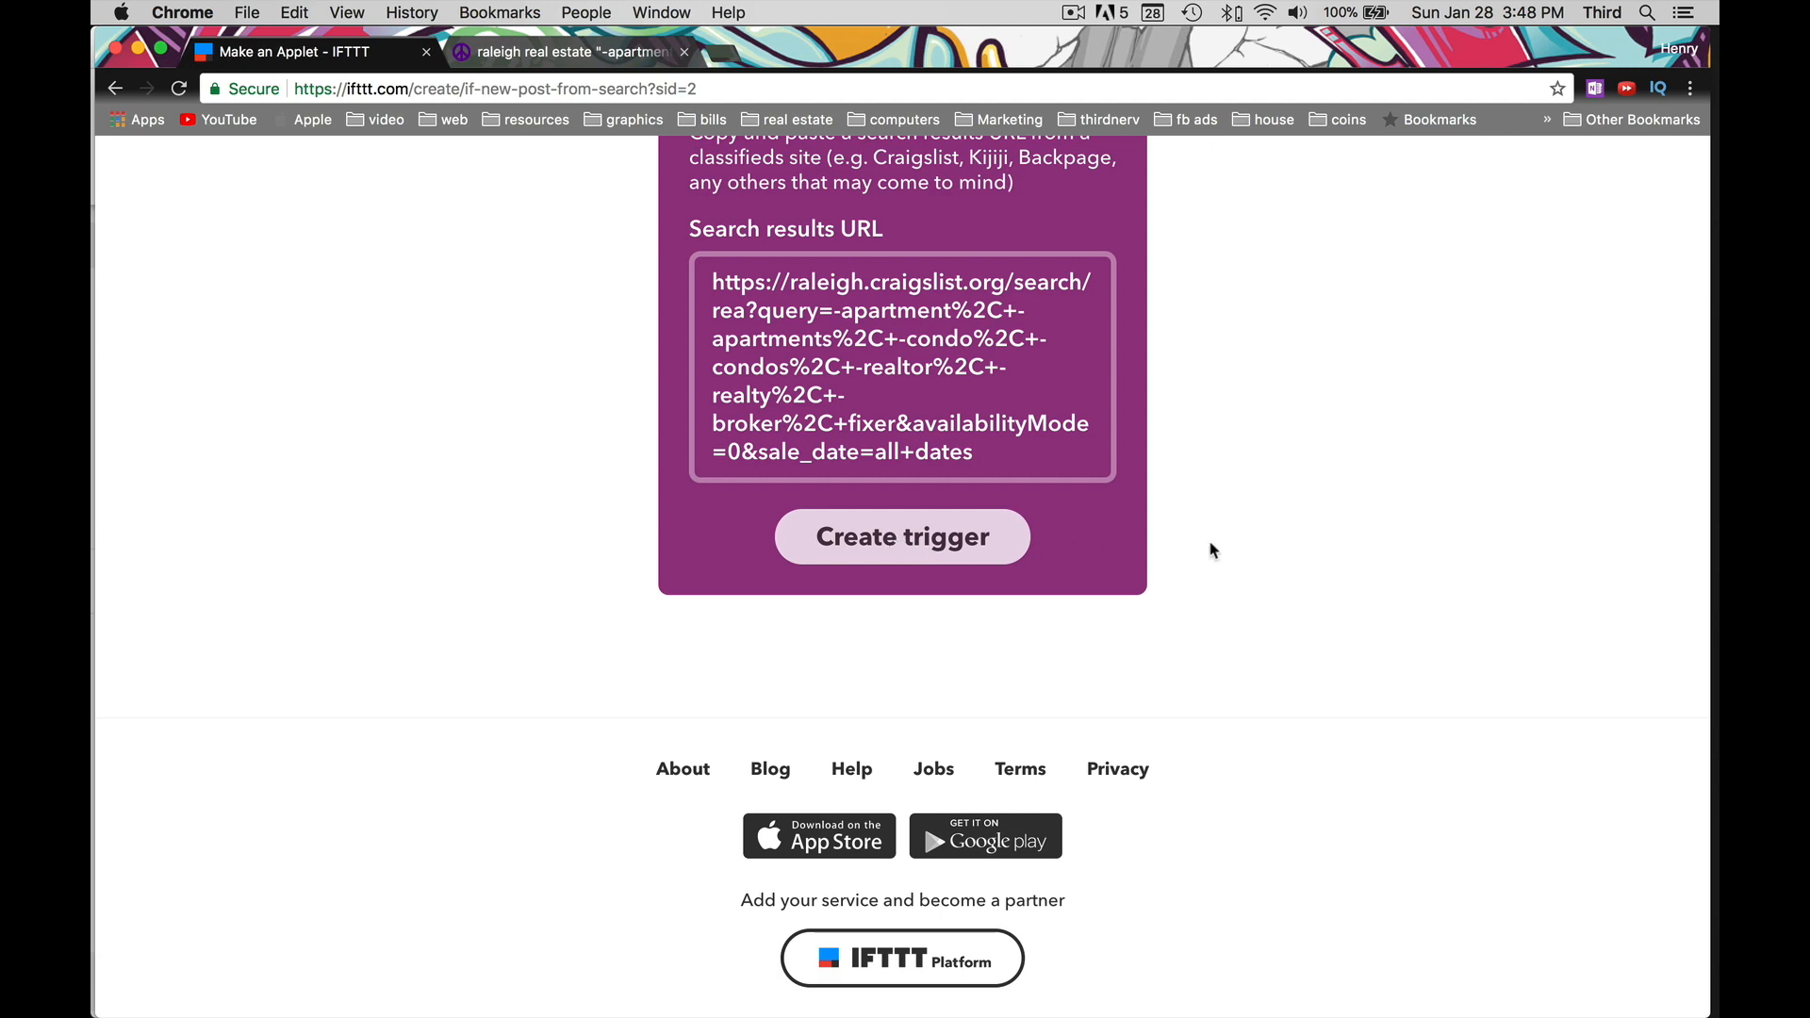
pyautogui.scroll(5, 1235, 547)
pyautogui.scroll(-5, 1240, 551)
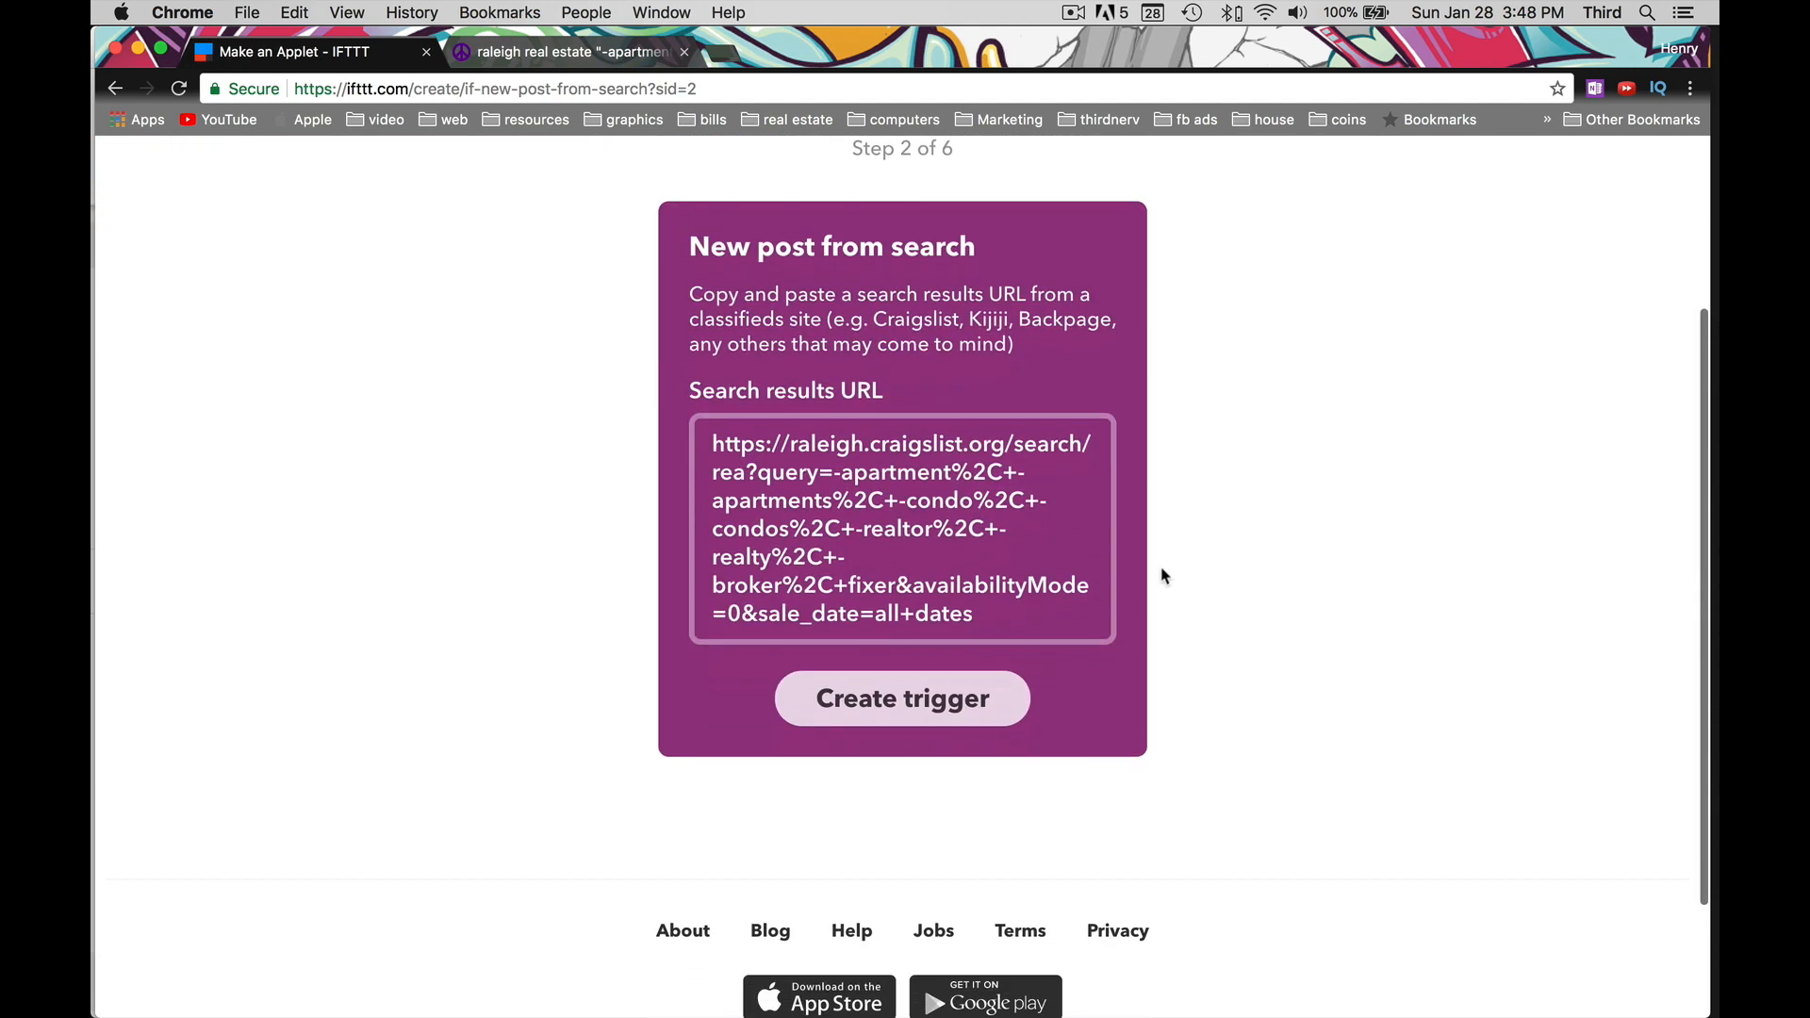
# Create the trigger and choose the Google Sheets service's Add row to spreadsheet action, searching the services for "go"
pyautogui.click(896, 703)
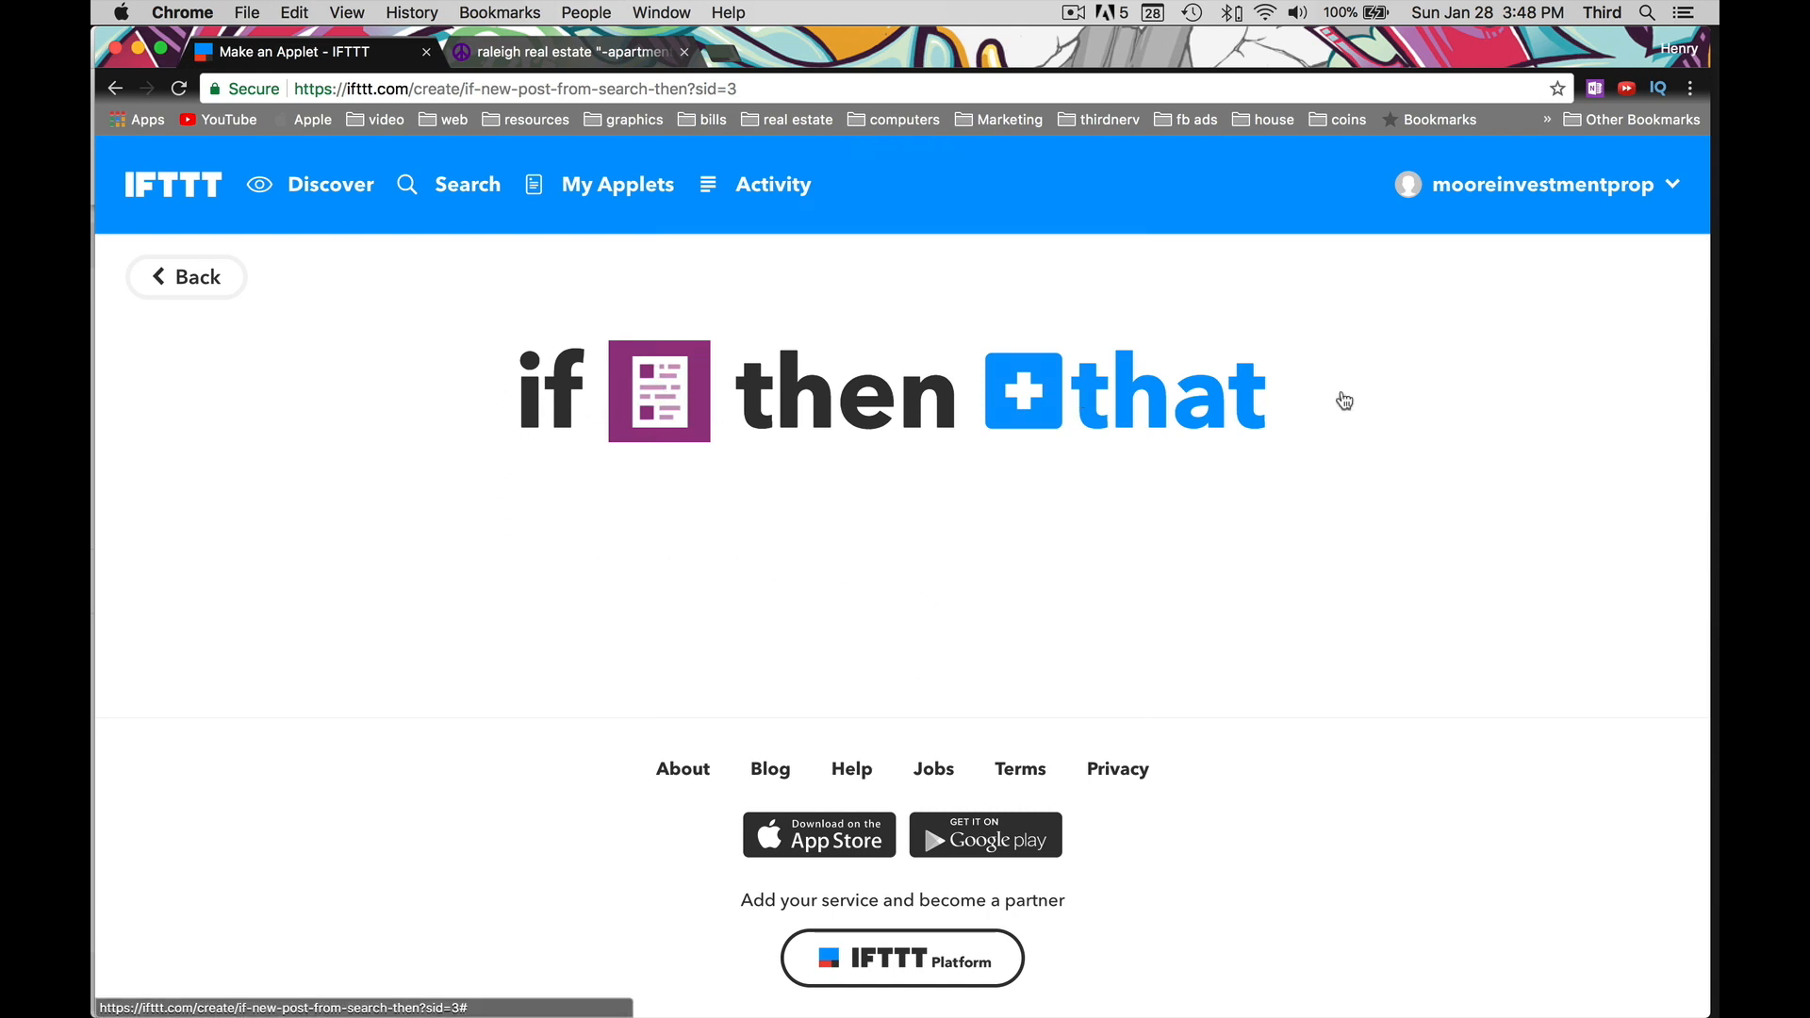
pyautogui.click(1075, 416)
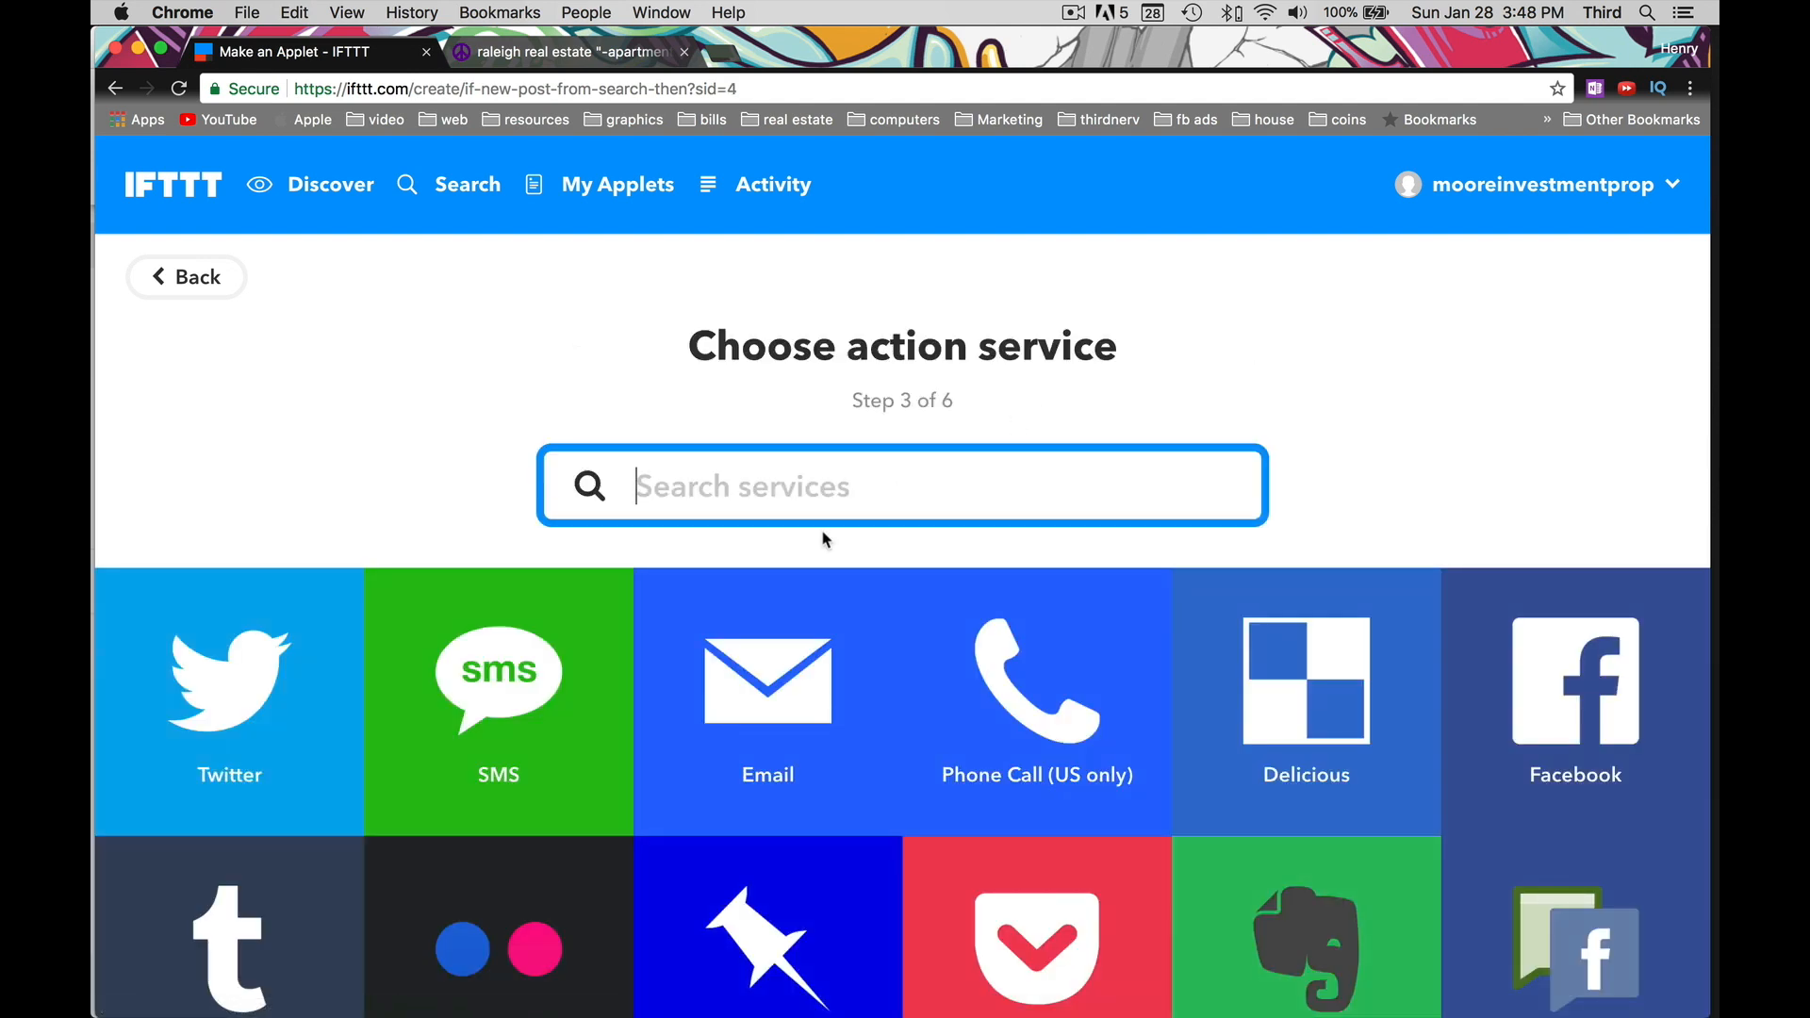
pyautogui.write('go')
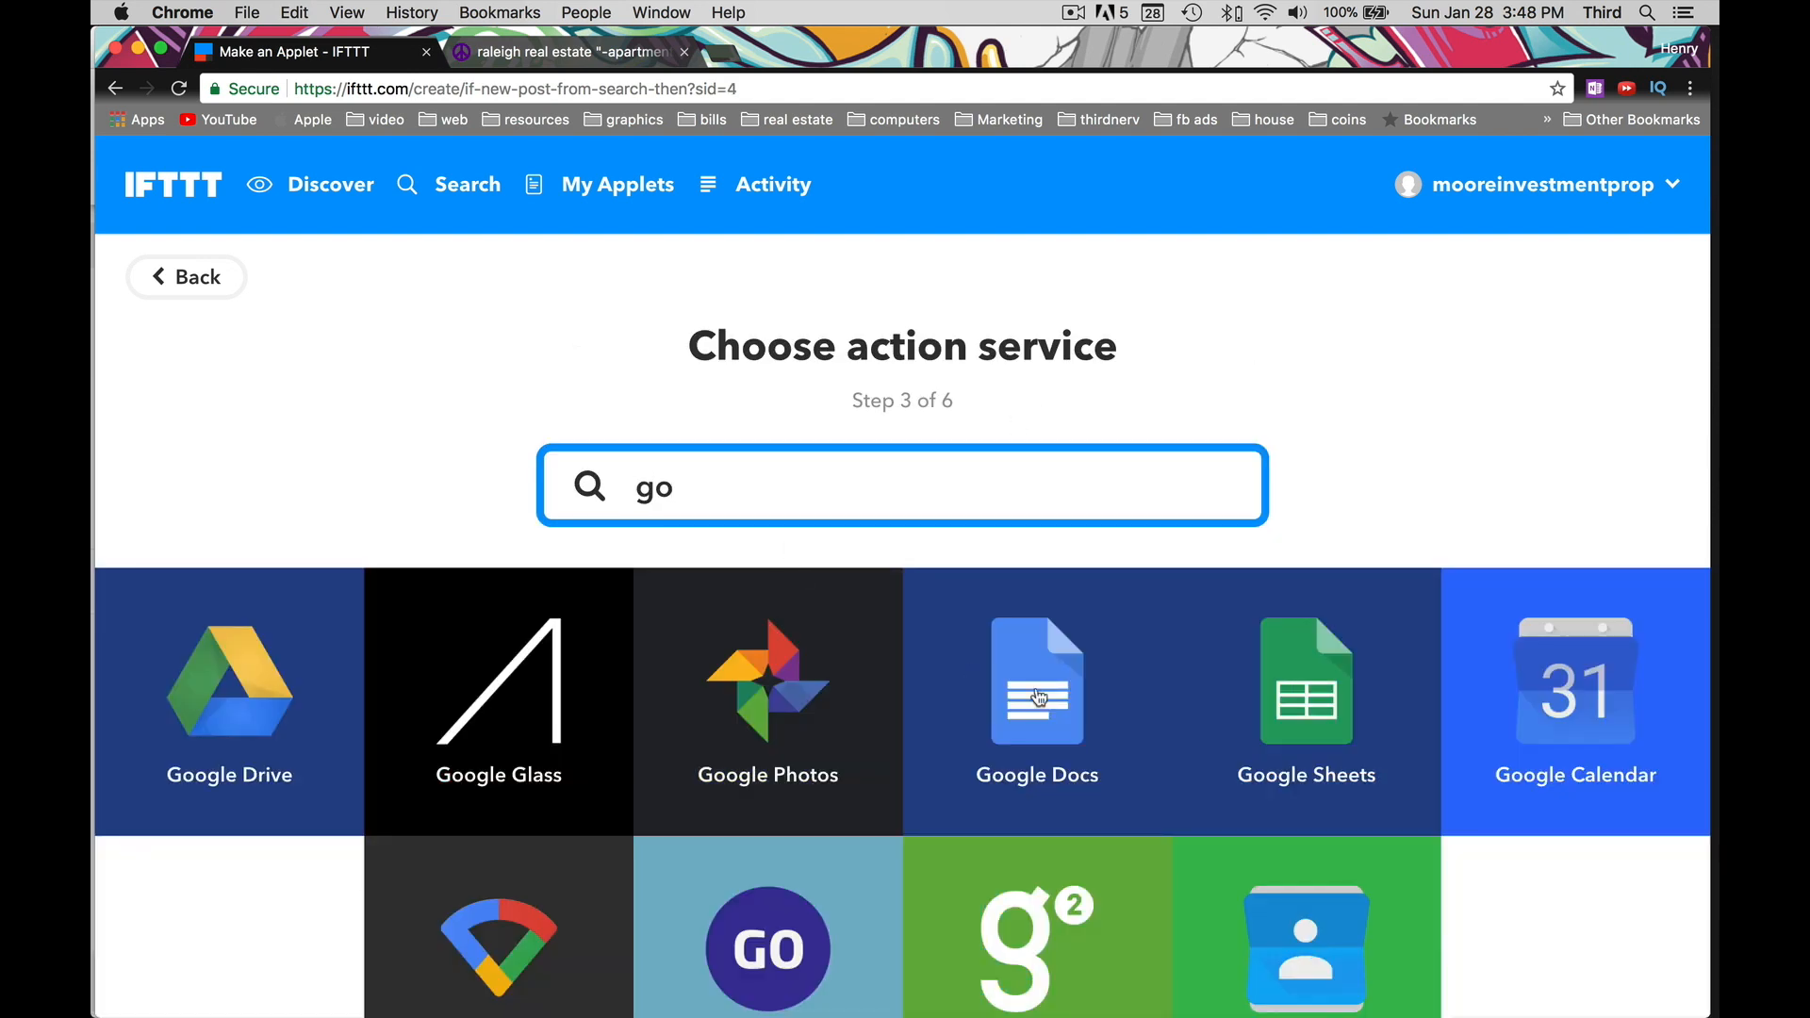
pyautogui.click(1287, 705)
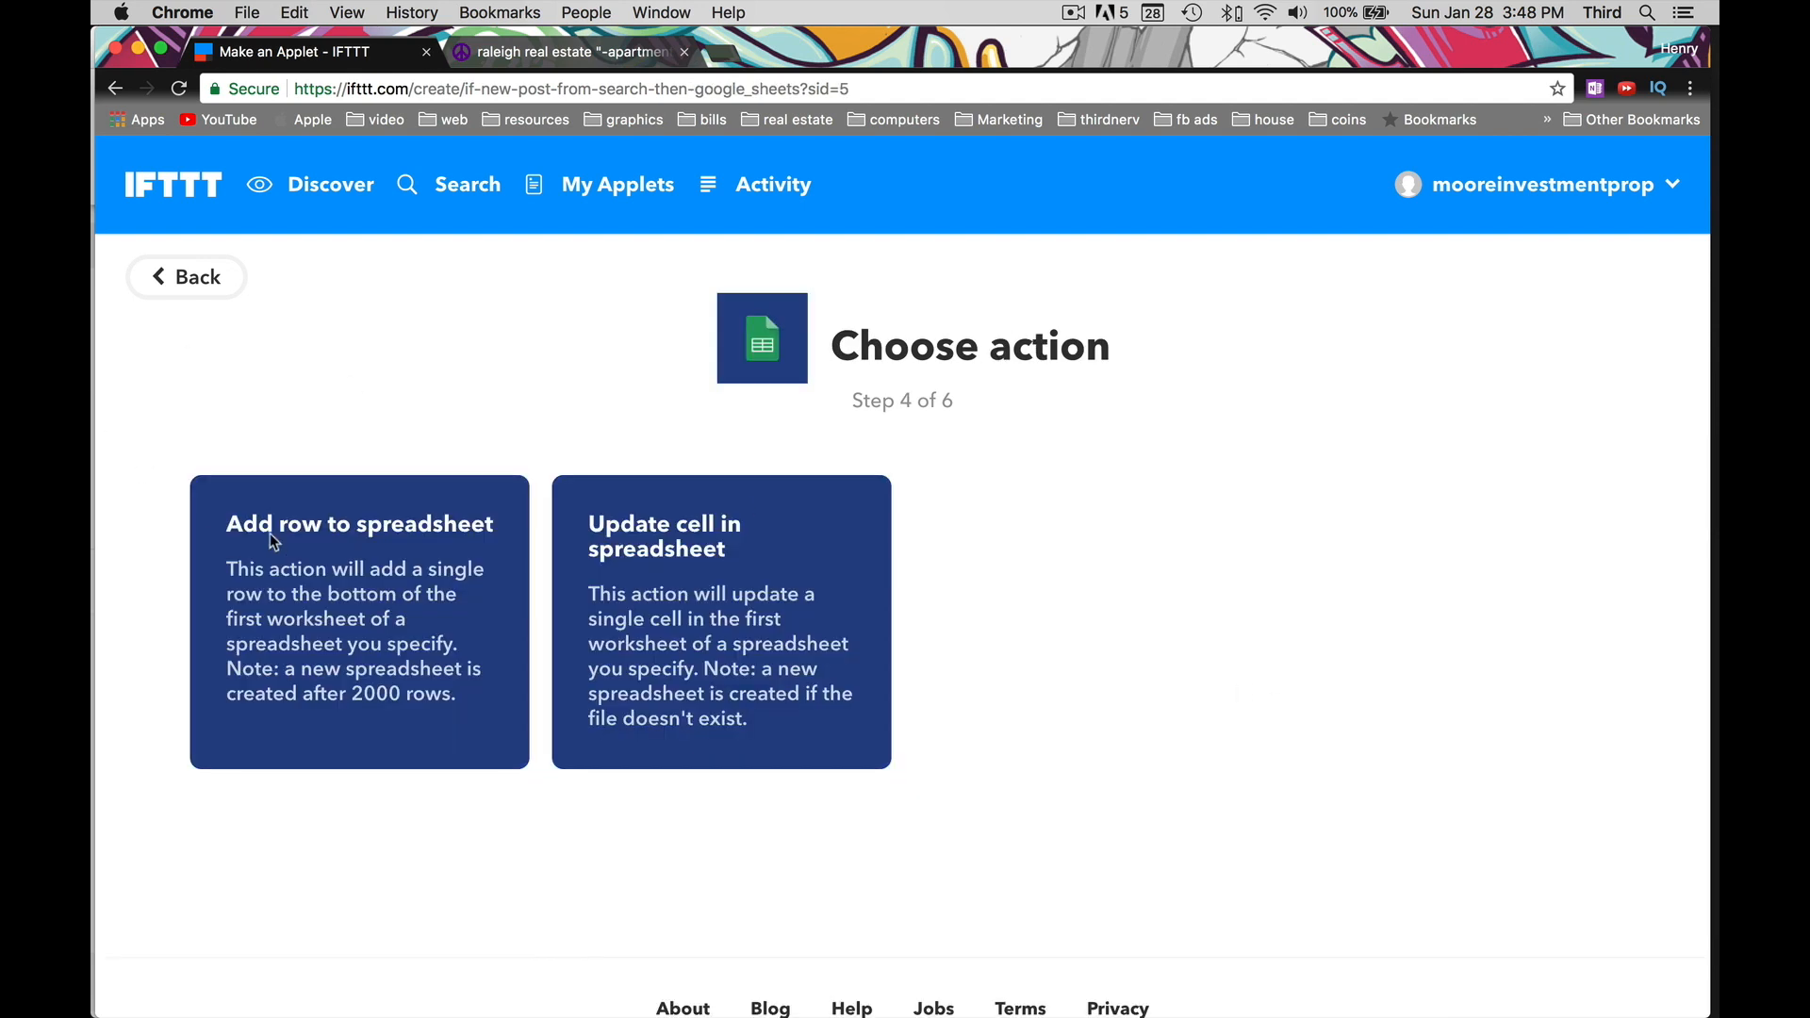
pyautogui.click(362, 596)
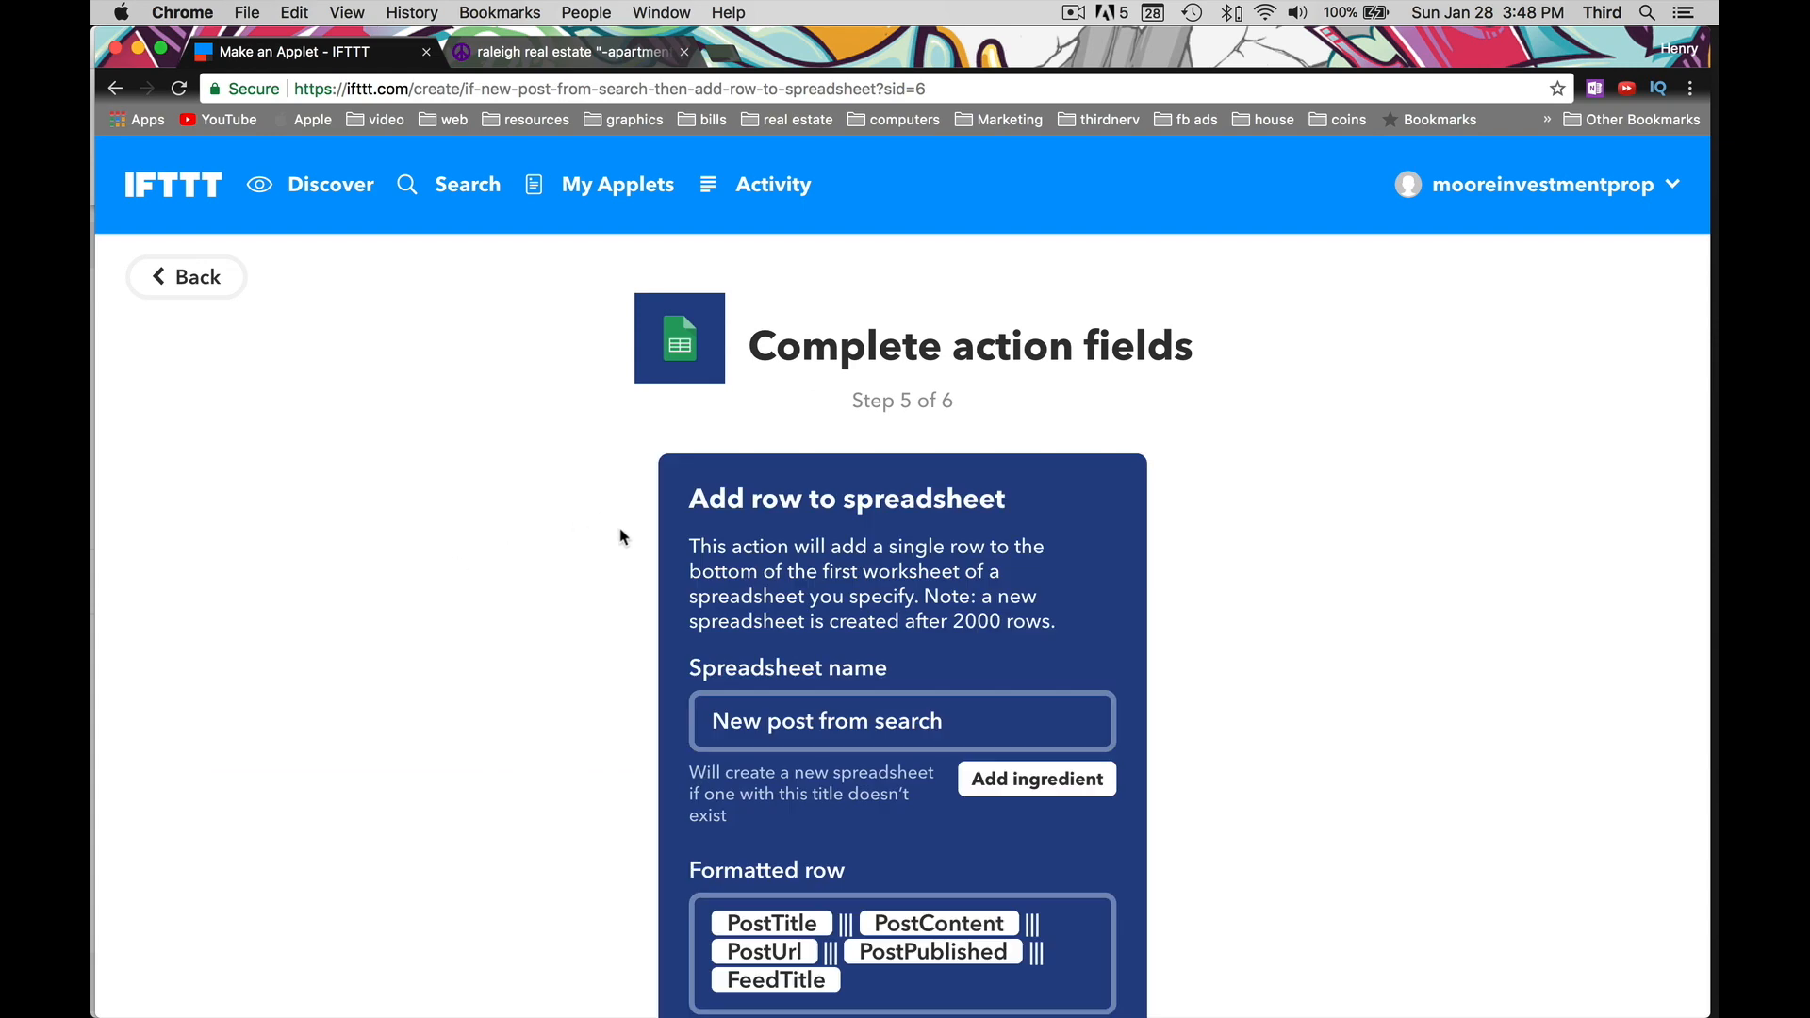
# Set the spreadsheet name in the action fields to "345"
pyautogui.scroll(-5, 603, 603)
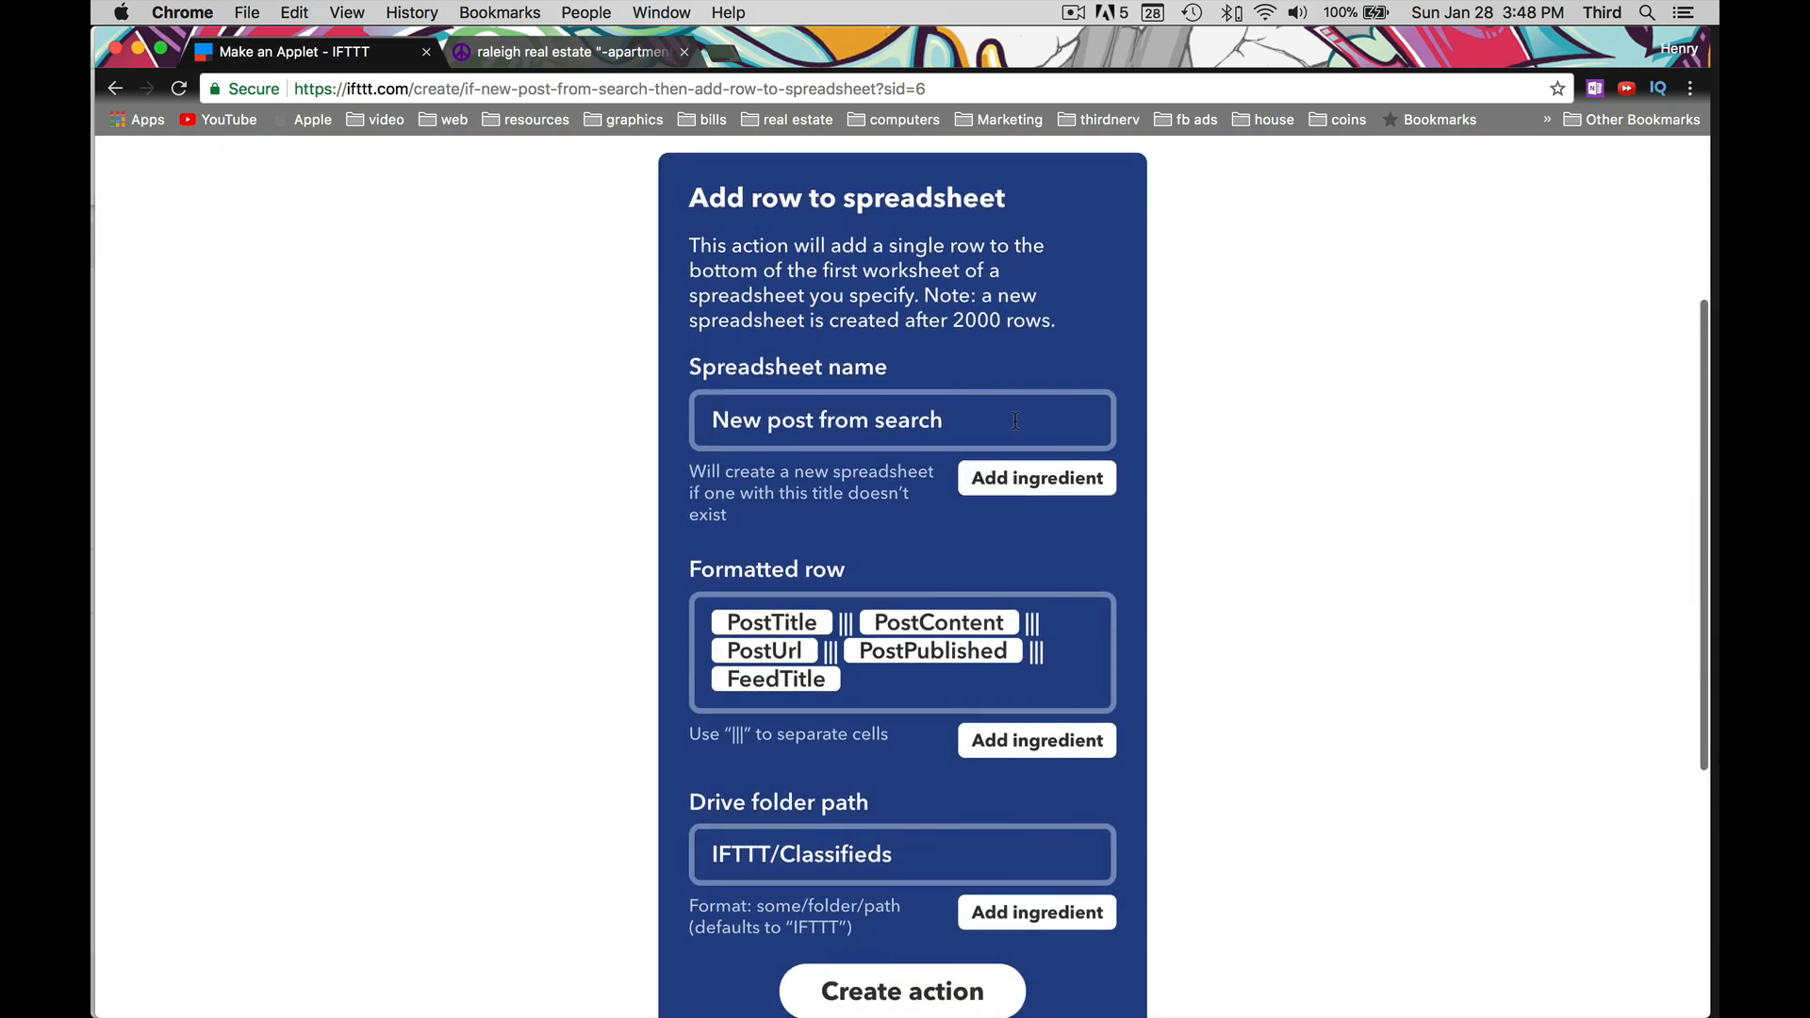
pyautogui.click(784, 421)
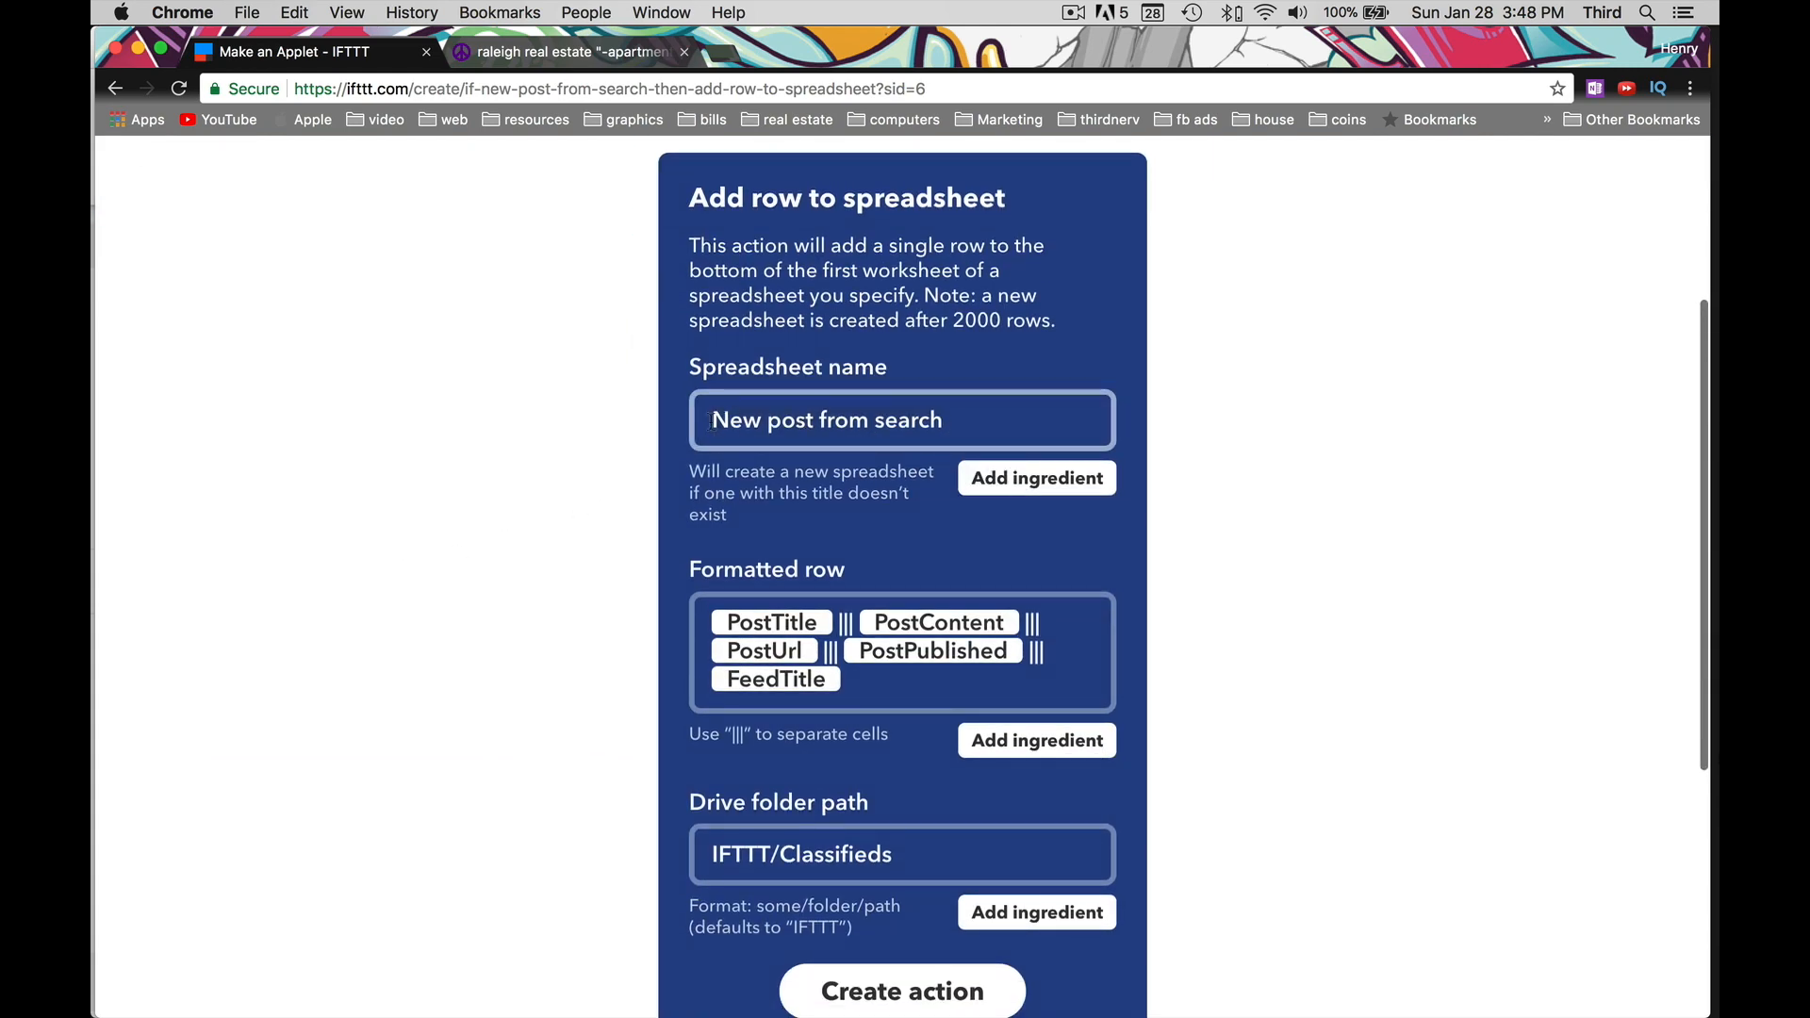
pyautogui.press('super+a')
pyautogui.write('345')
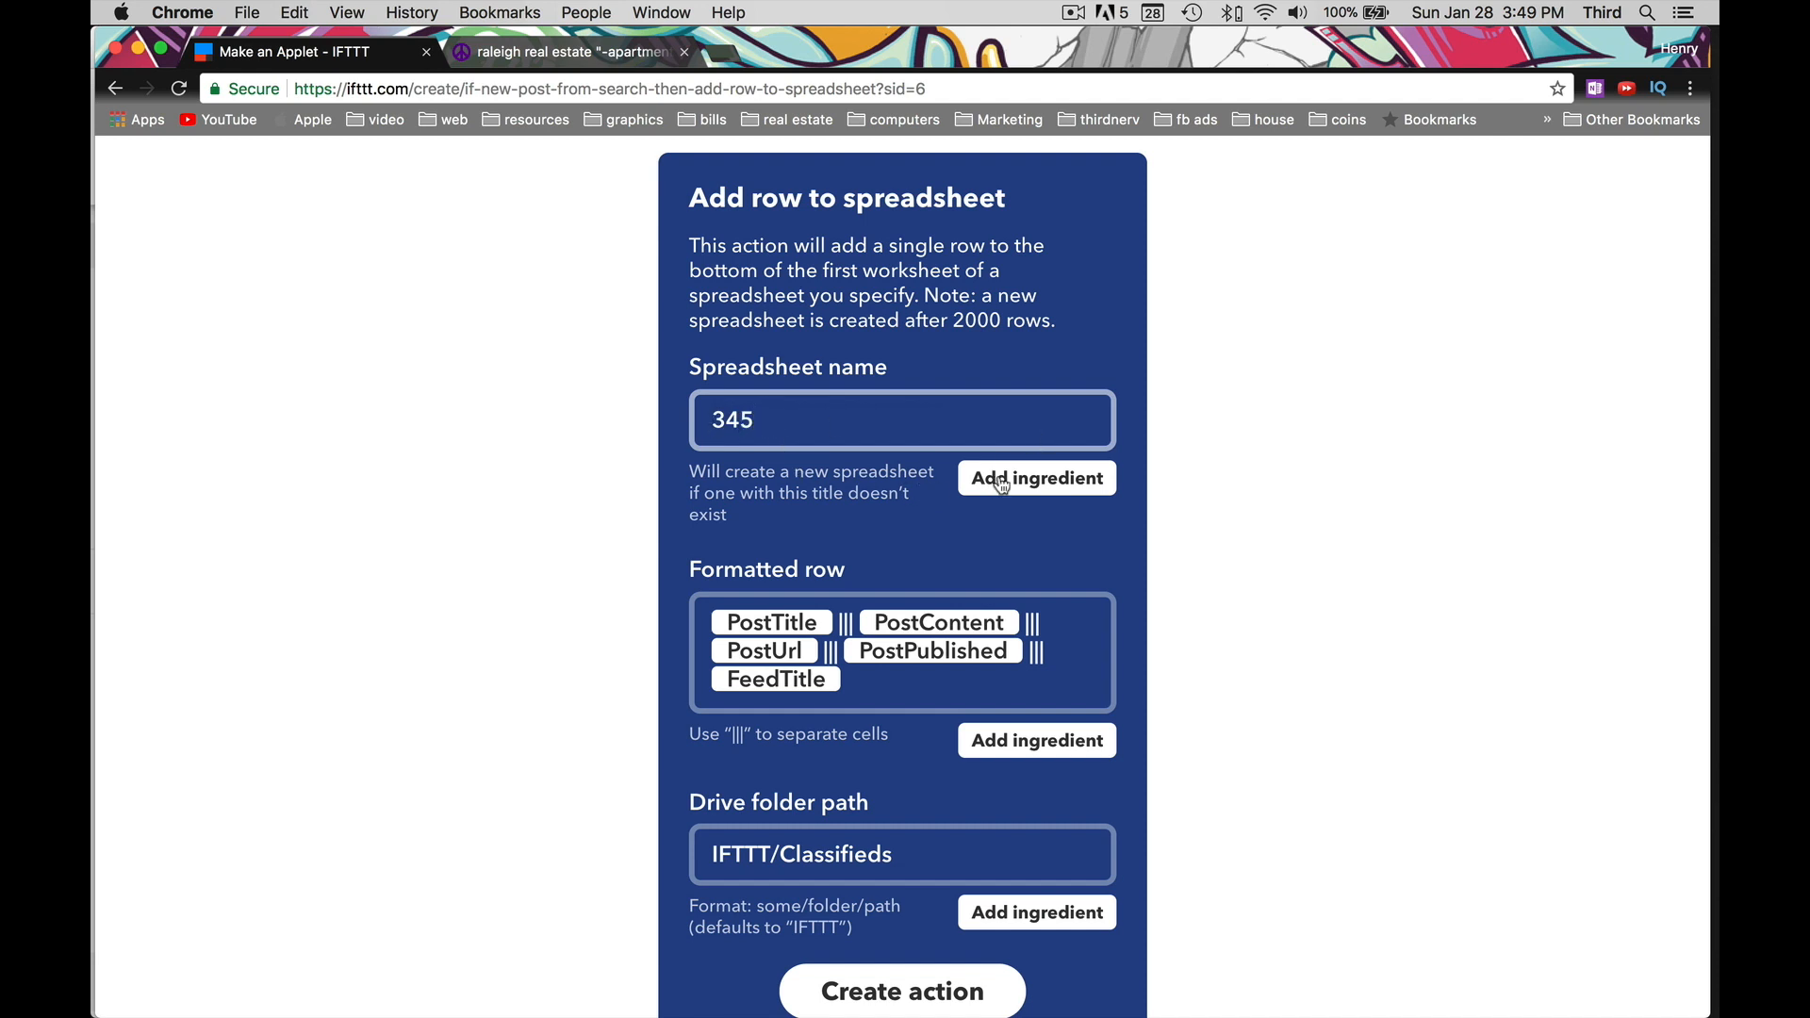
# Set the Drive folder path to "IFTTT/Classifieds/345" and create the action
pyautogui.scroll(-4, 820, 529)
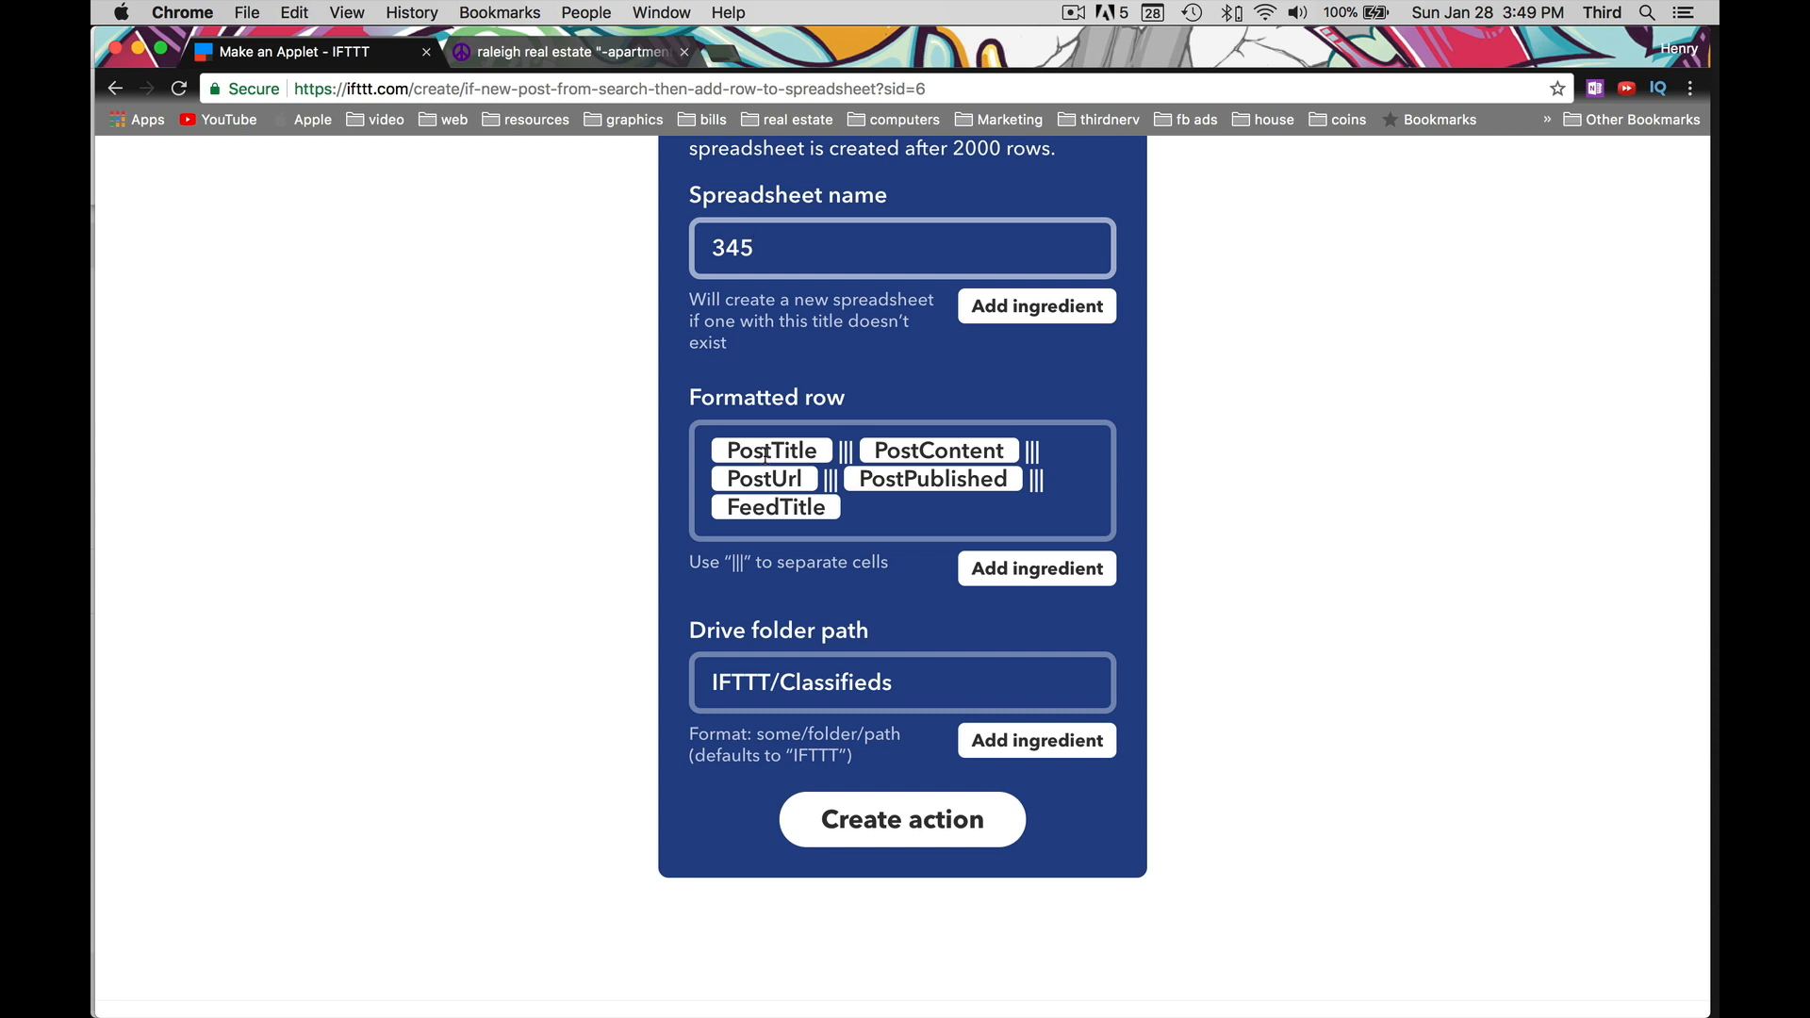
pyautogui.click(901, 678)
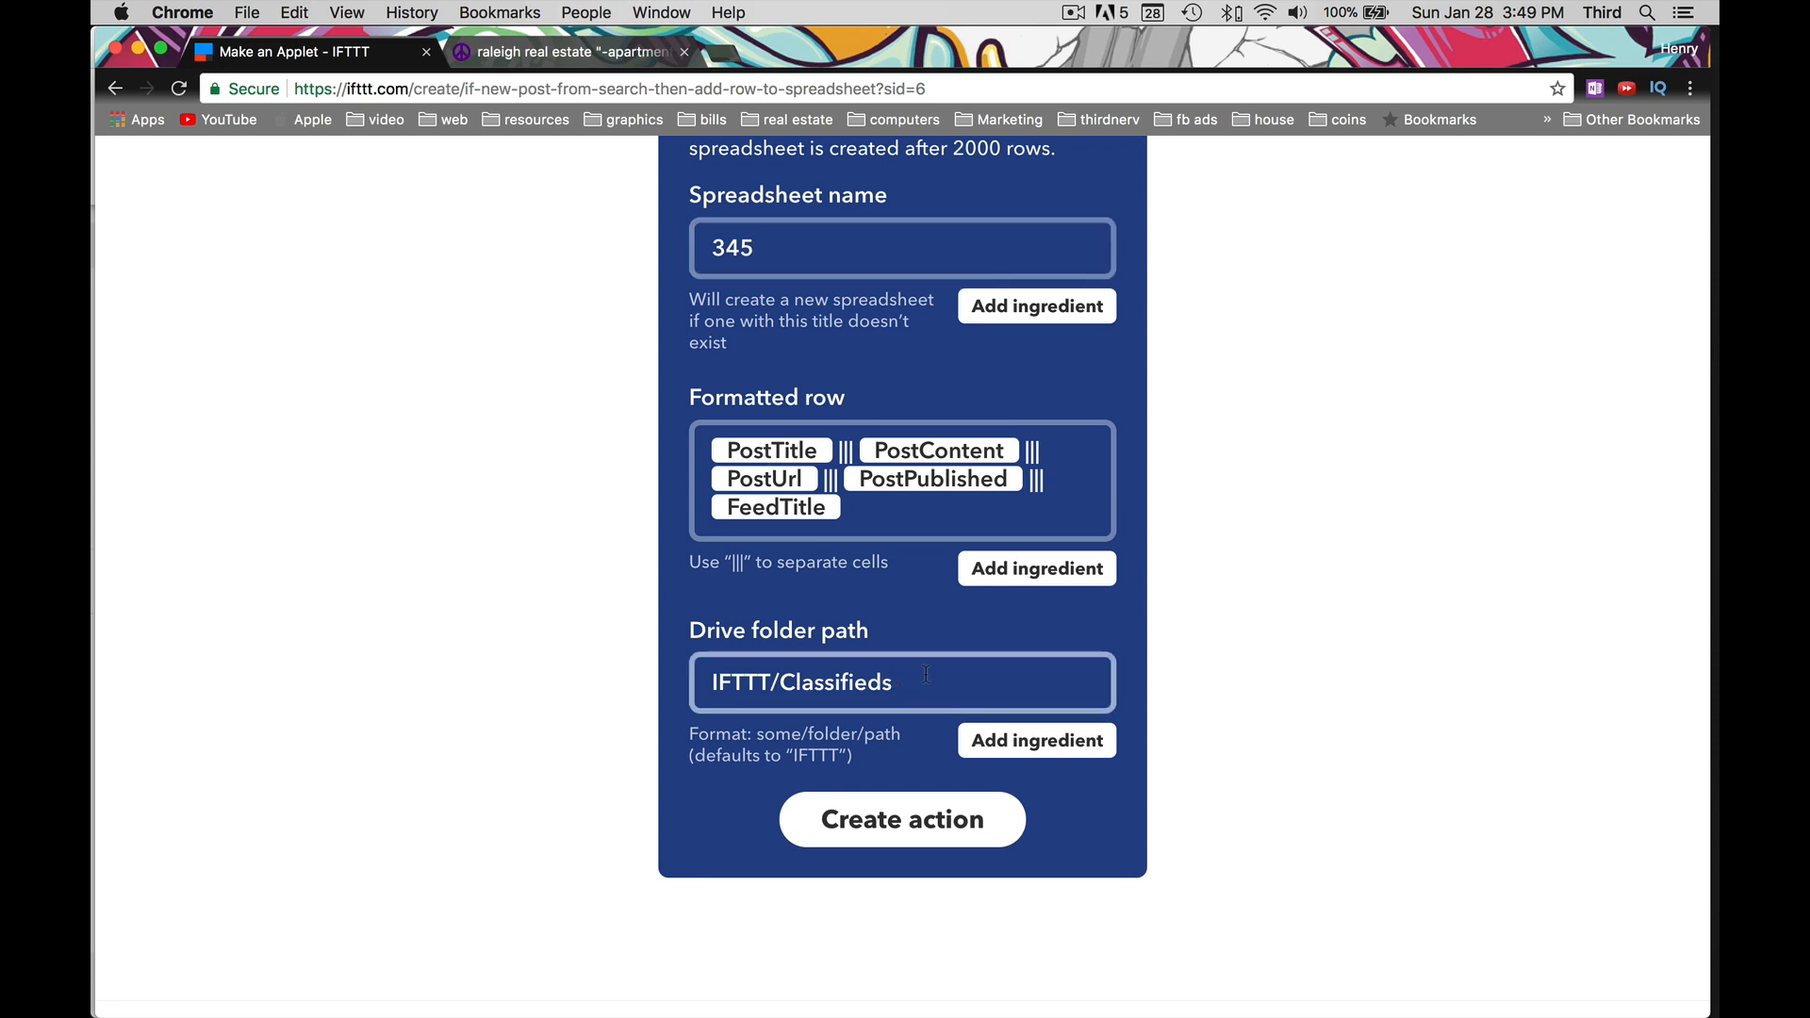
pyautogui.write('/345')
pyautogui.scroll(3, 998, 635)
pyautogui.scroll(-3, 982, 626)
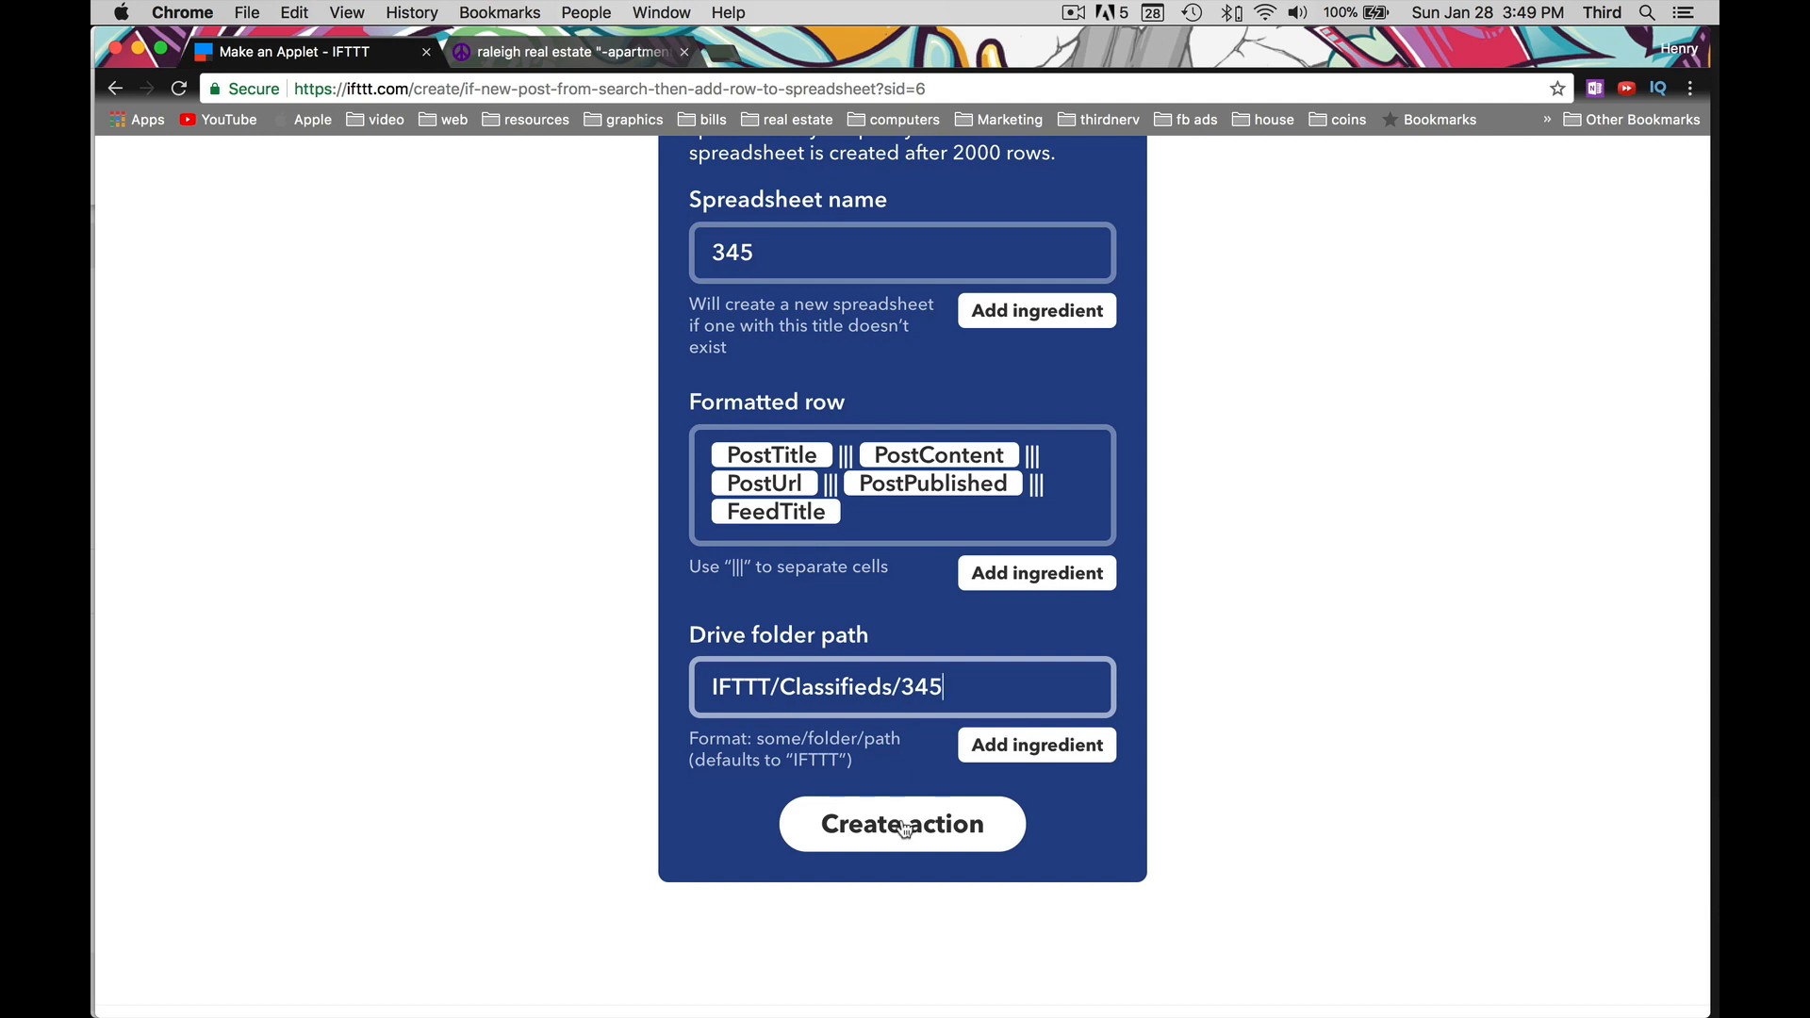
pyautogui.click(905, 830)
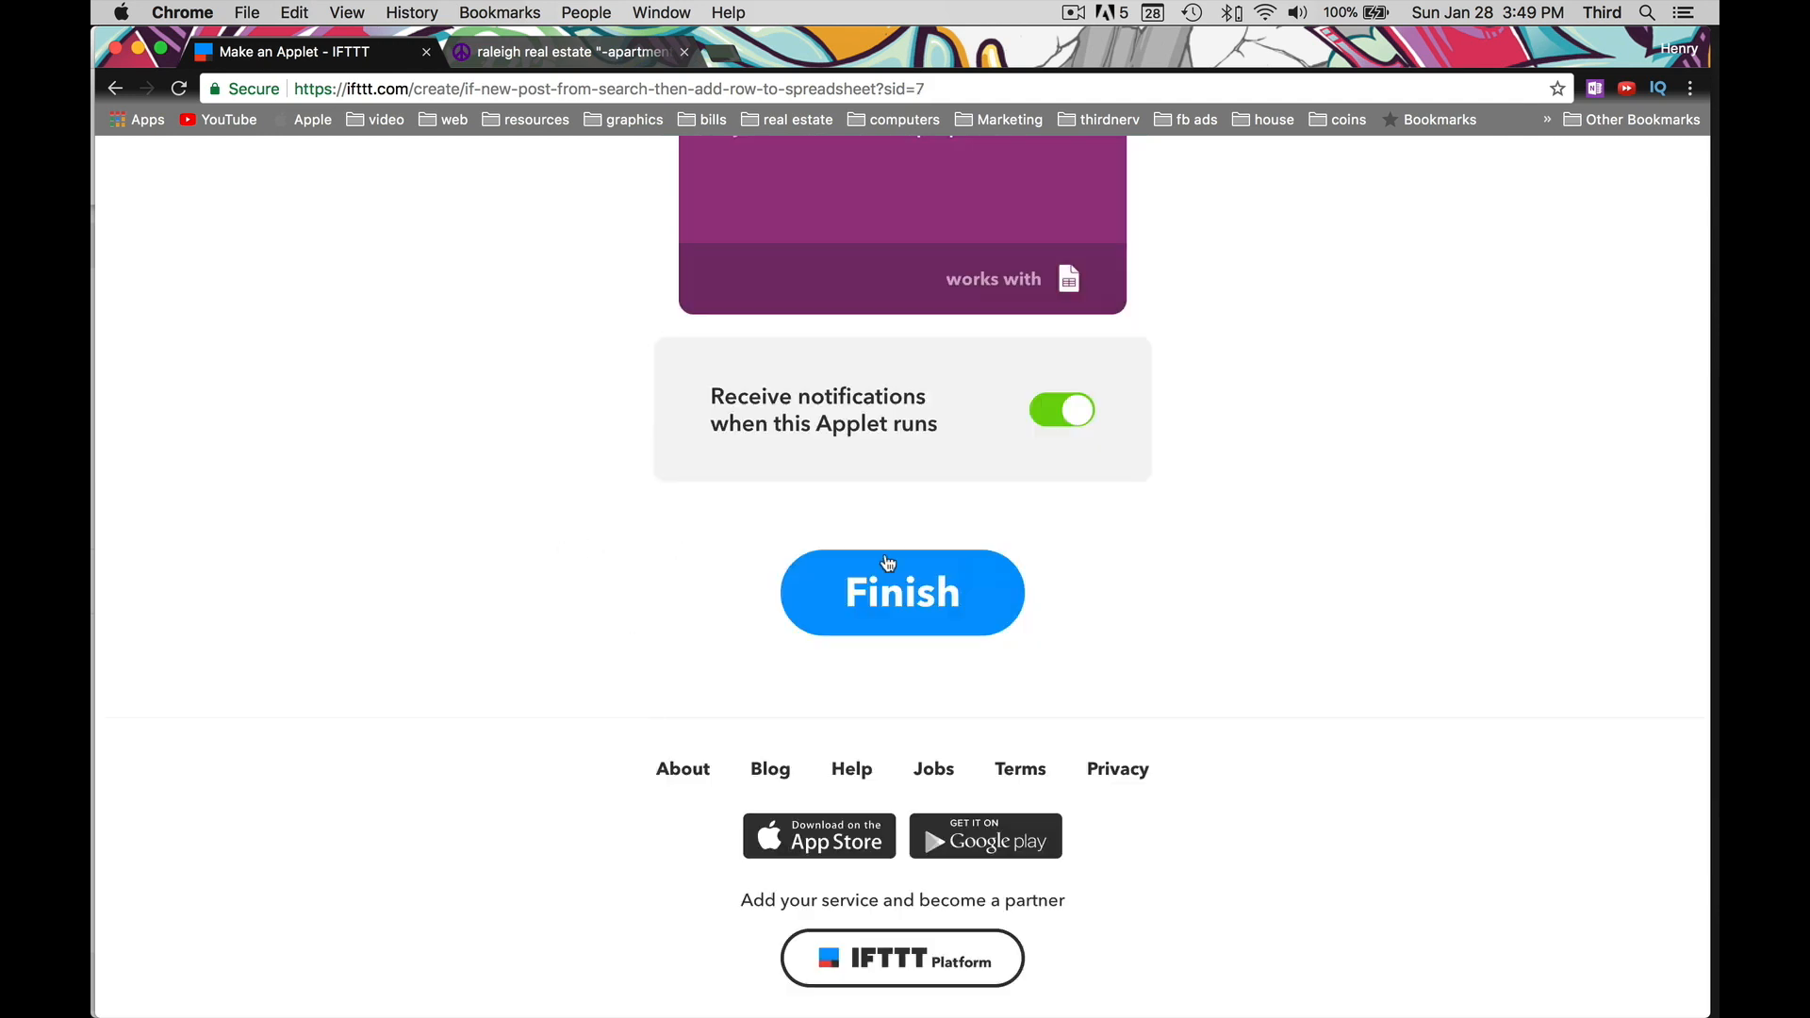
# Review the applet summary and finish creating the applet with run notifications enabled
pyautogui.scroll(3, 830, 451)
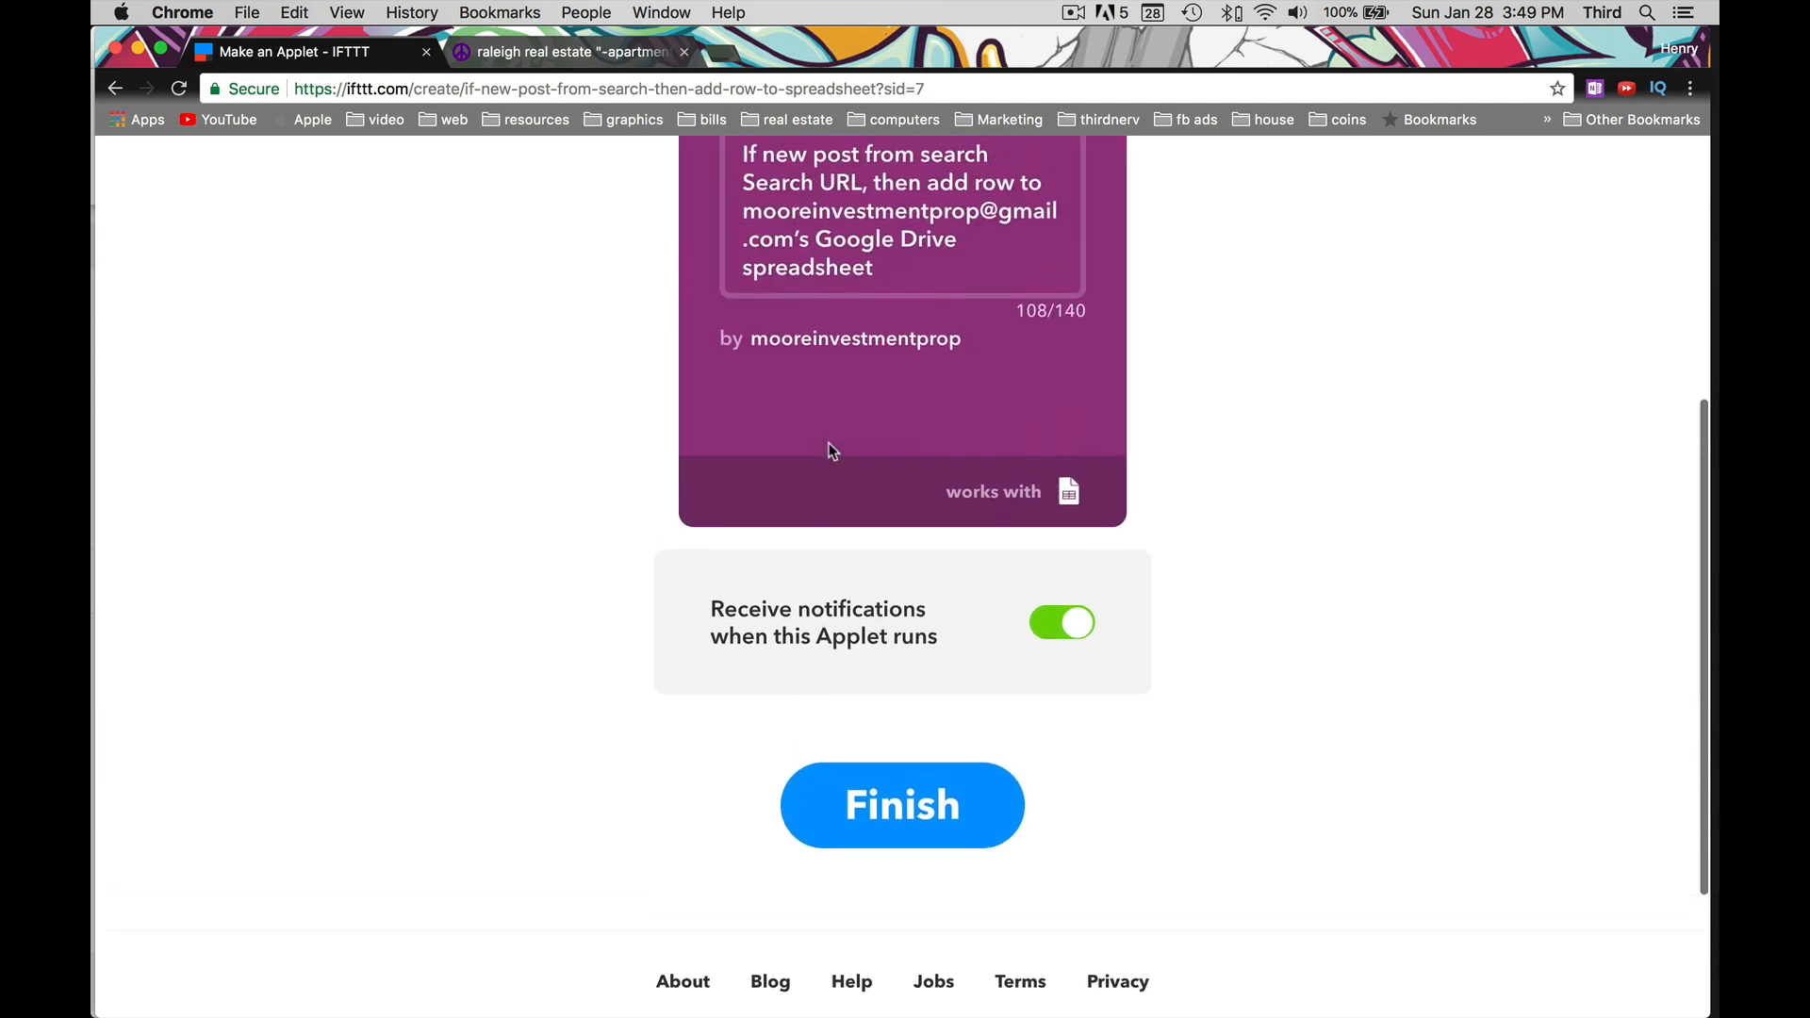
pyautogui.scroll(5, 711, 499)
pyautogui.scroll(-5, 835, 694)
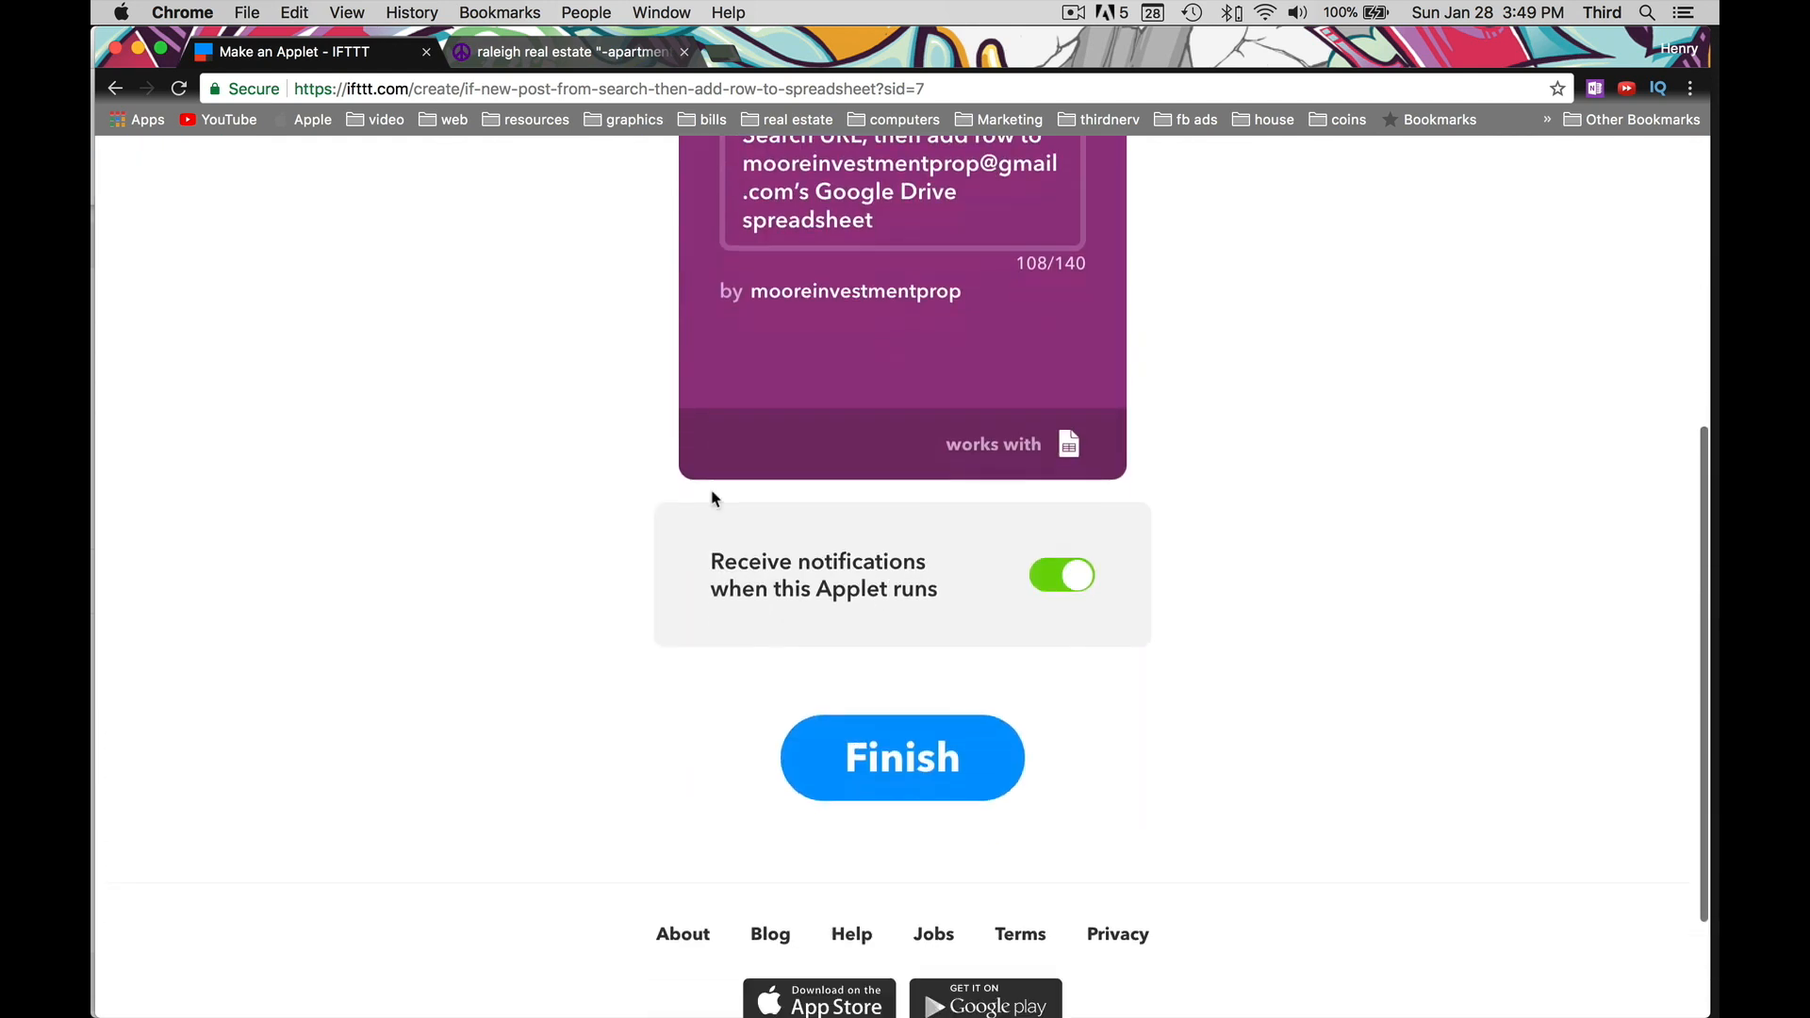
pyautogui.click(891, 755)
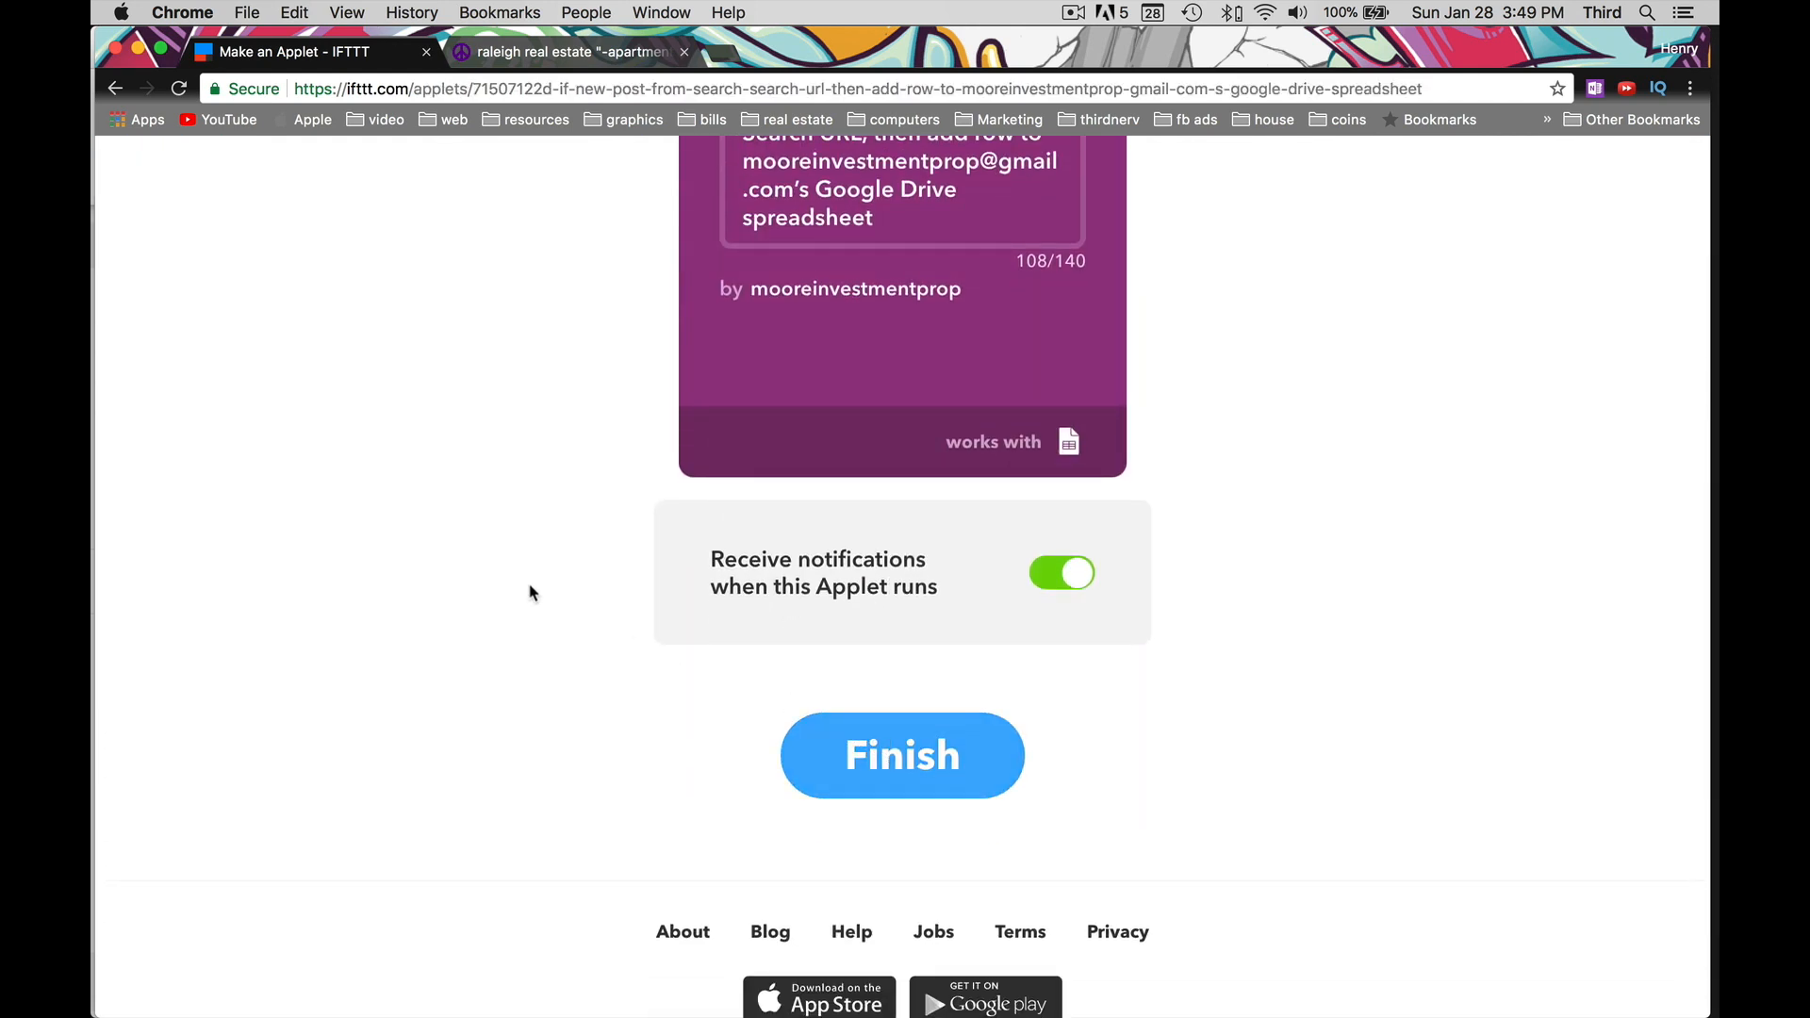
# Make the newly created applet check for new posts immediately
pyautogui.scroll(-5, 724, 629)
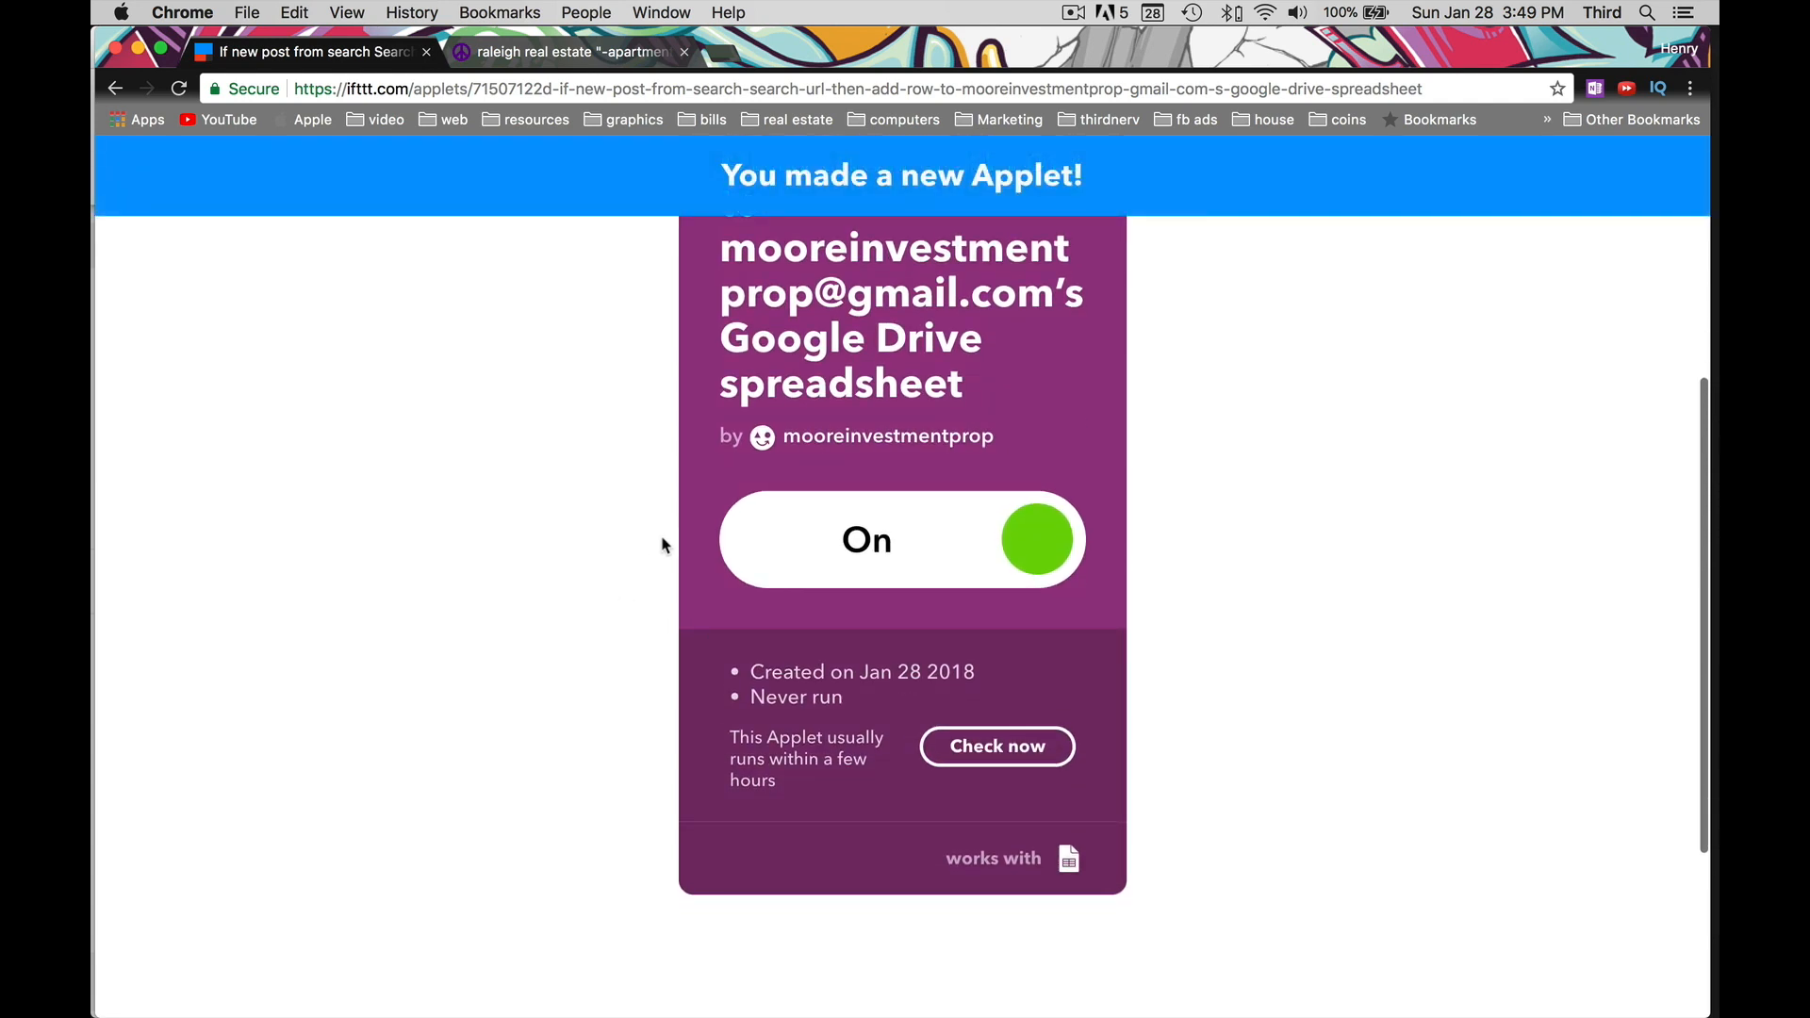
pyautogui.scroll(2, 740, 481)
pyautogui.scroll(-2, 740, 481)
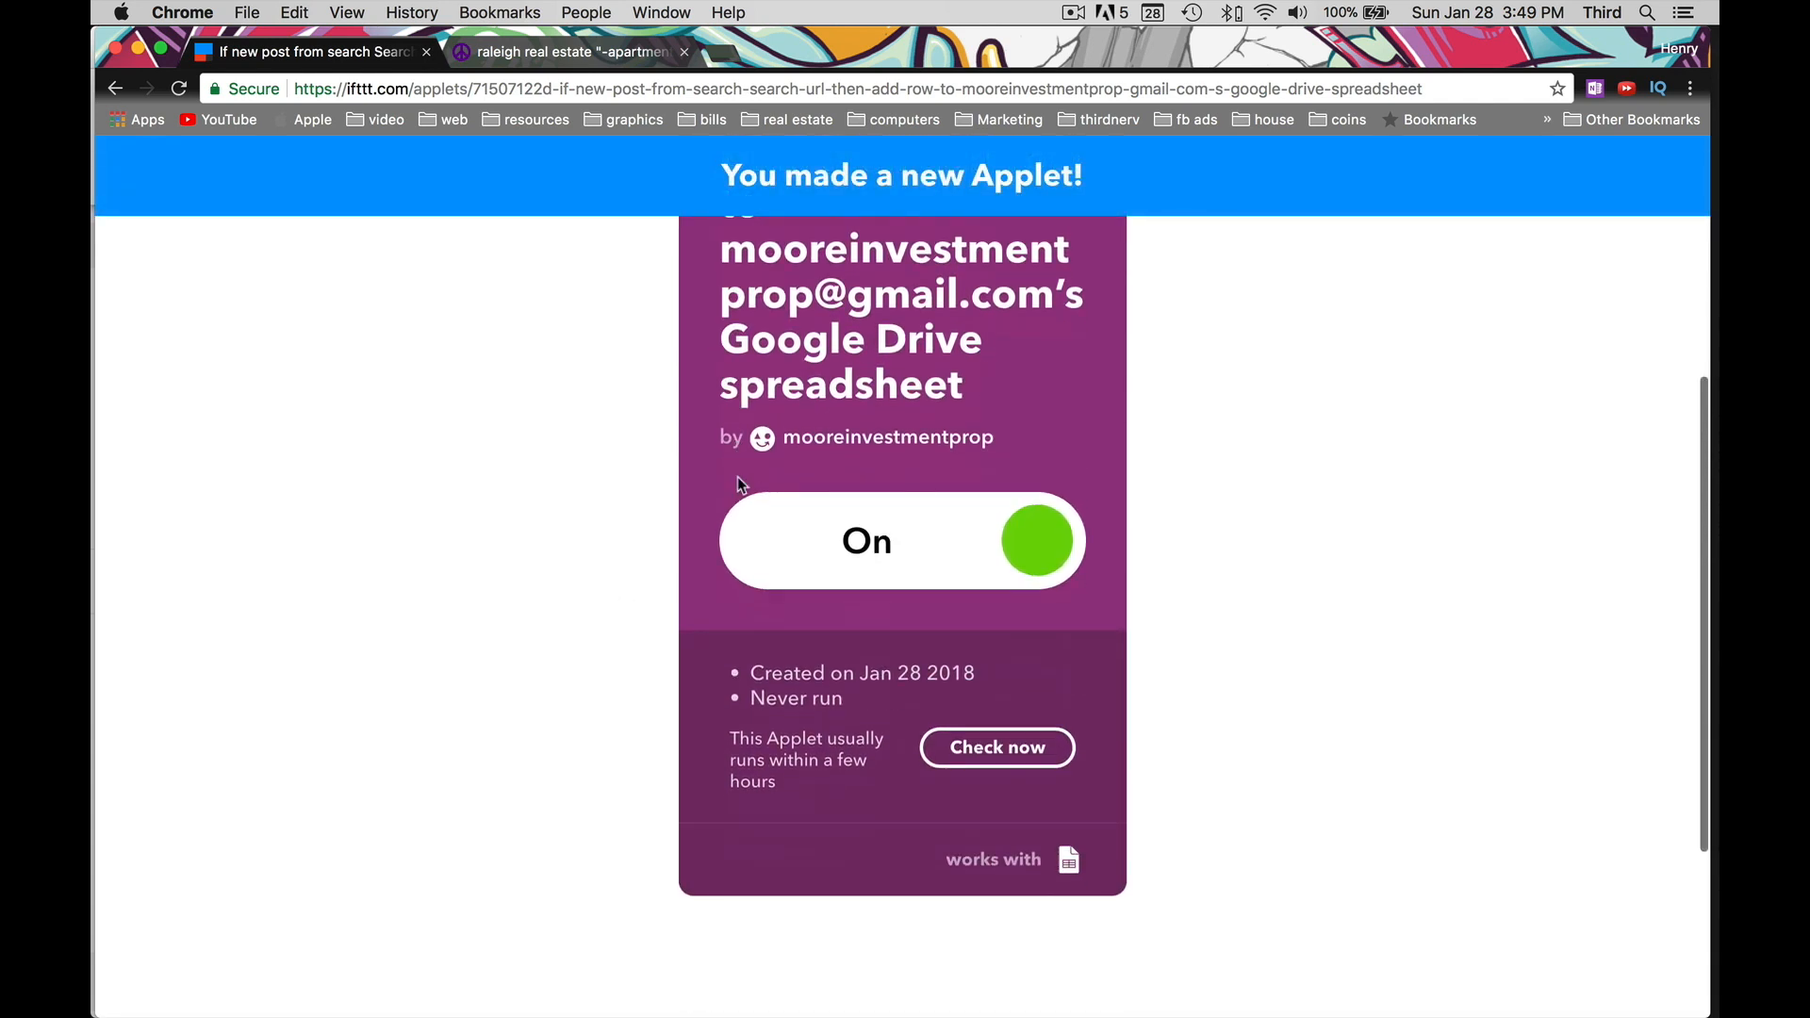
pyautogui.click(995, 757)
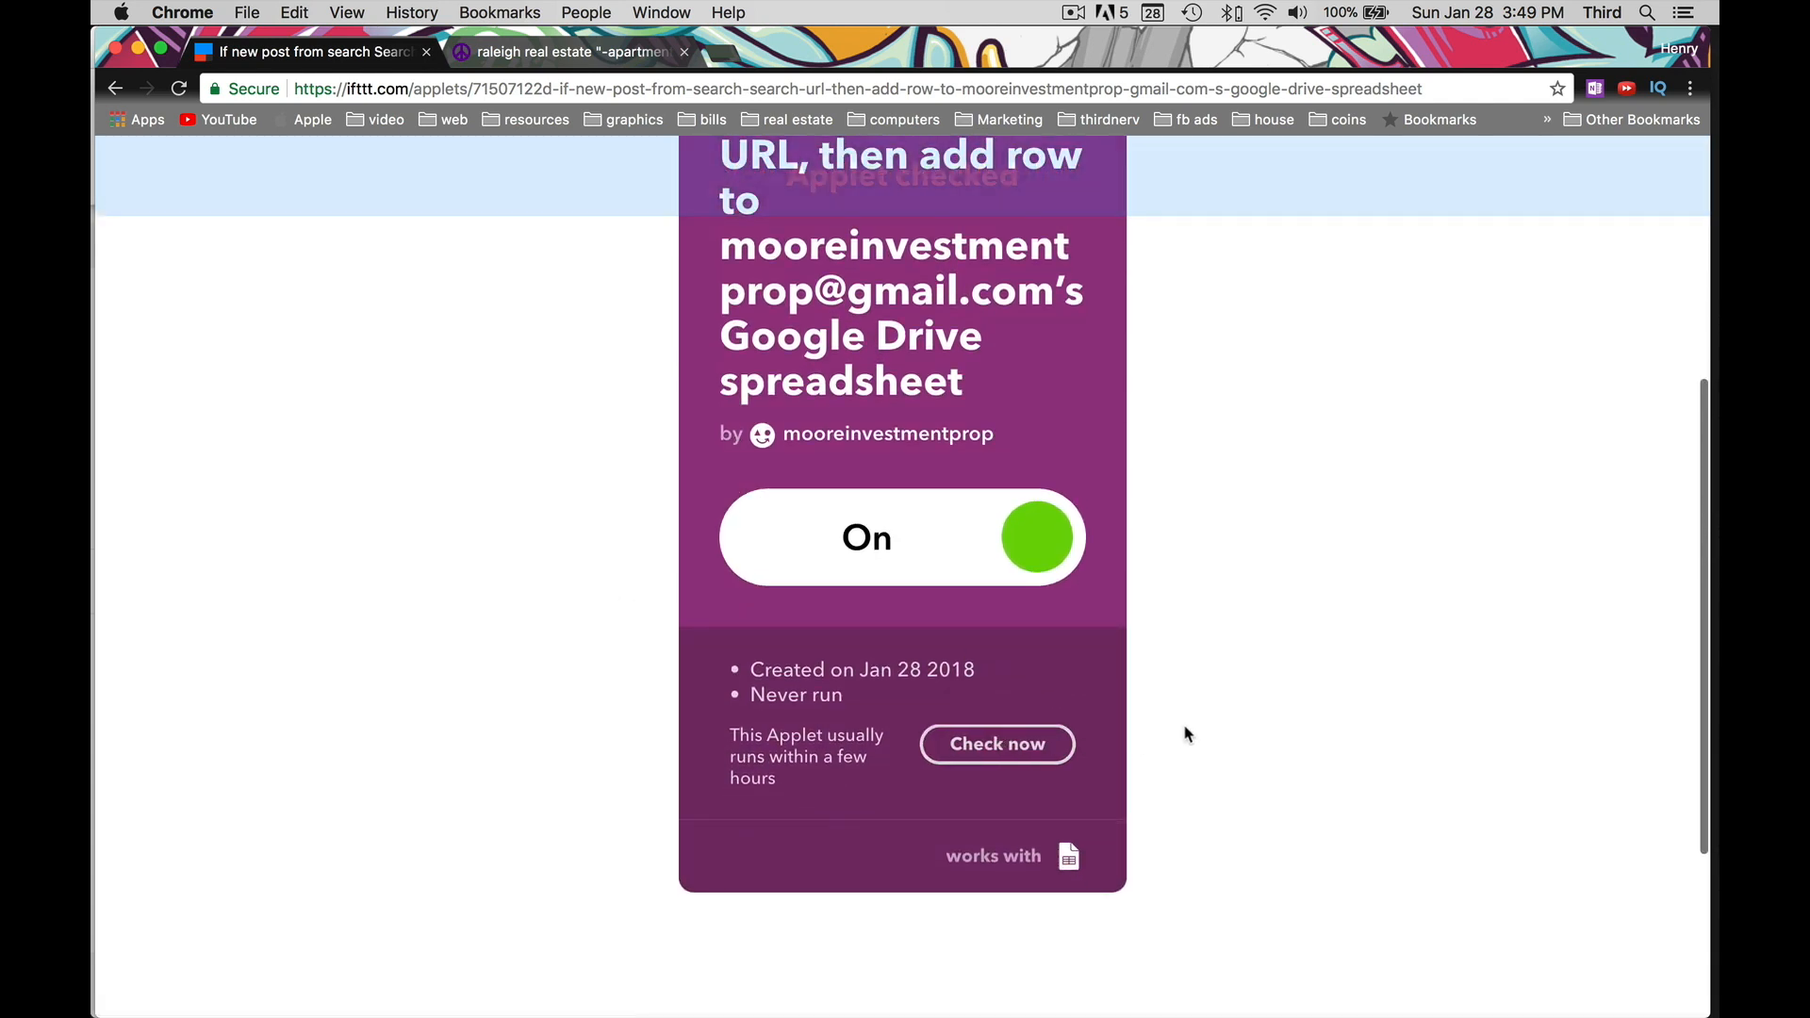
pyautogui.scroll(10, 1112, 721)
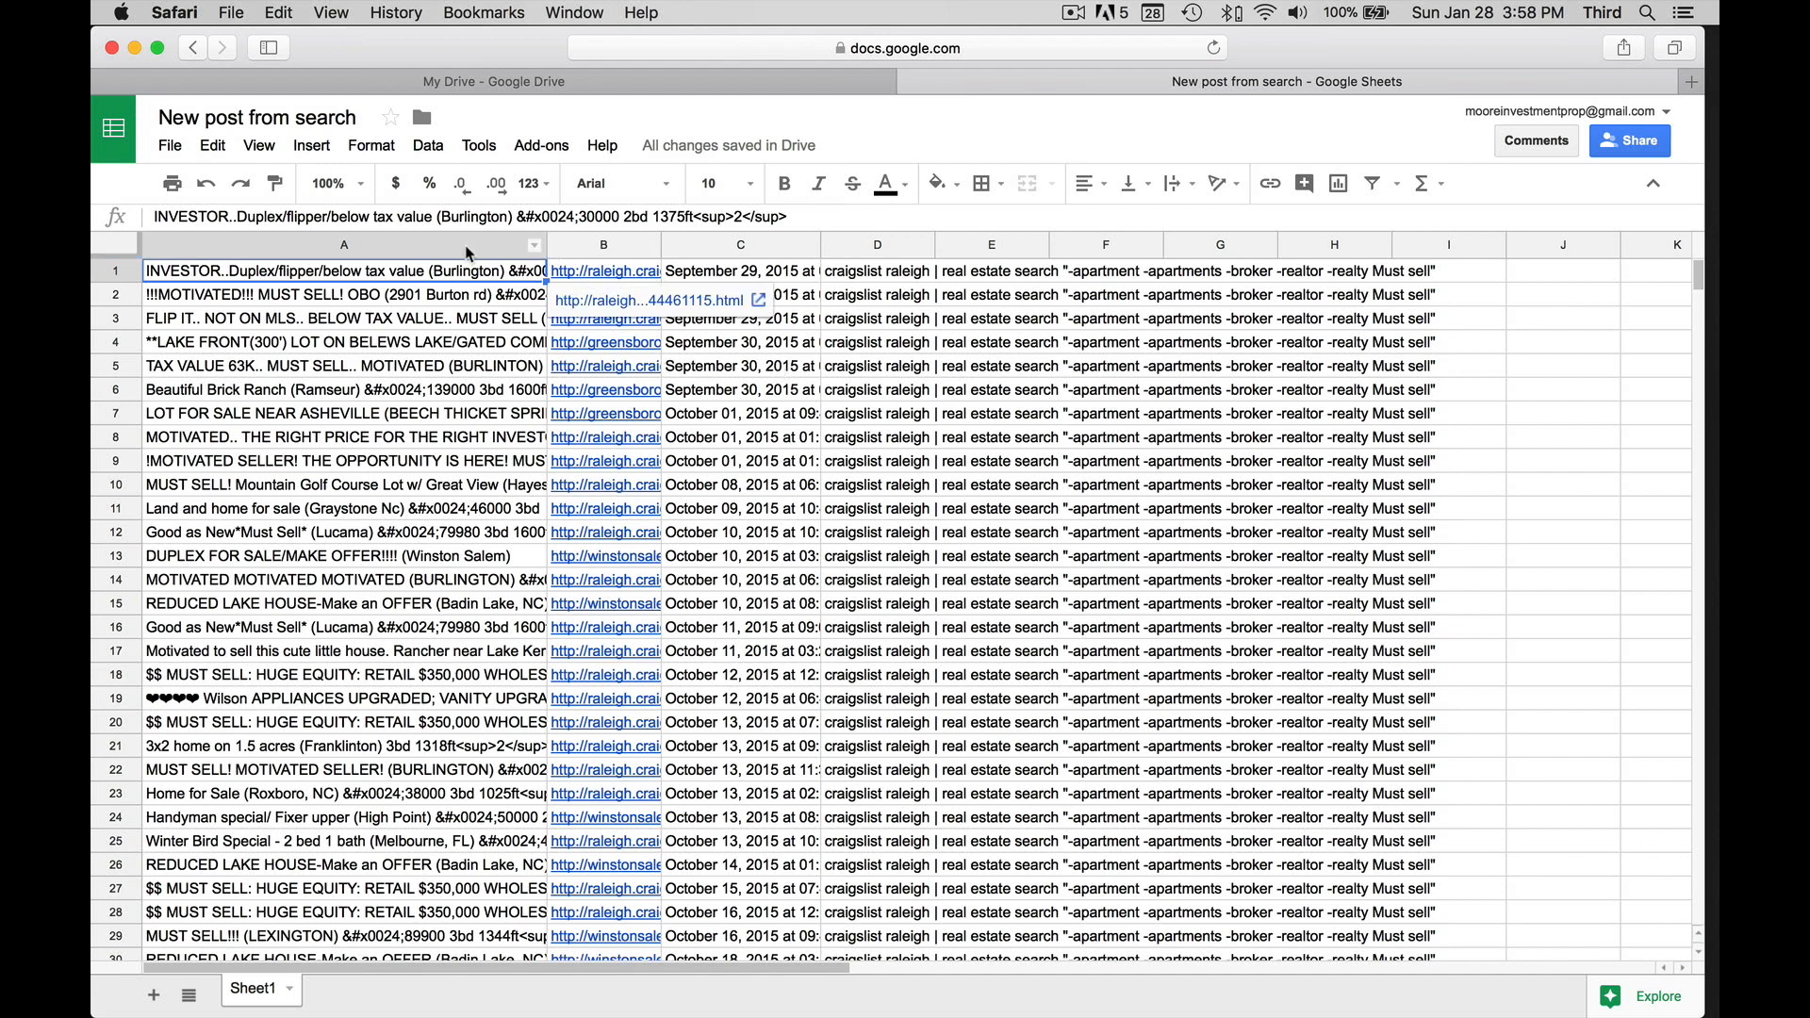
# Switch to the "New post from search" Google Sheet in Safari and widen columns A, D and C to show more of their text
pyautogui.moveTo(548, 245); pyautogui.dragTo(720, 247)
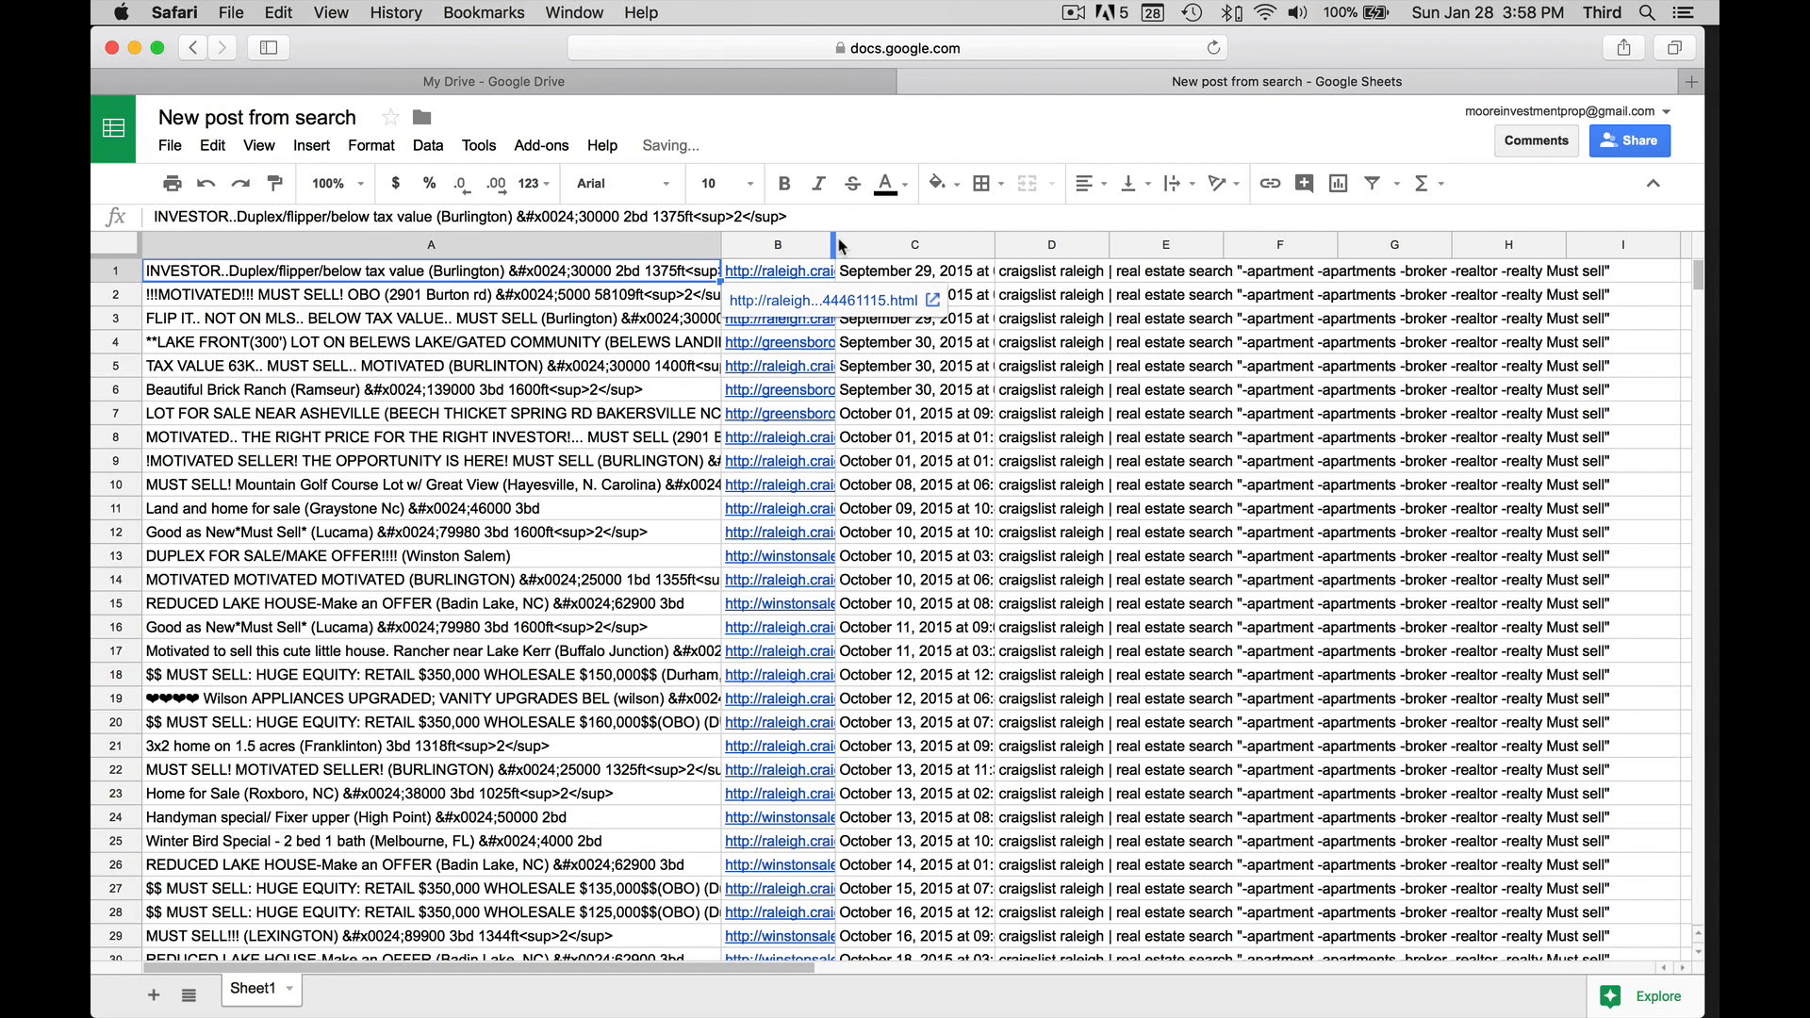
pyautogui.scroll(-10, 892, 653)
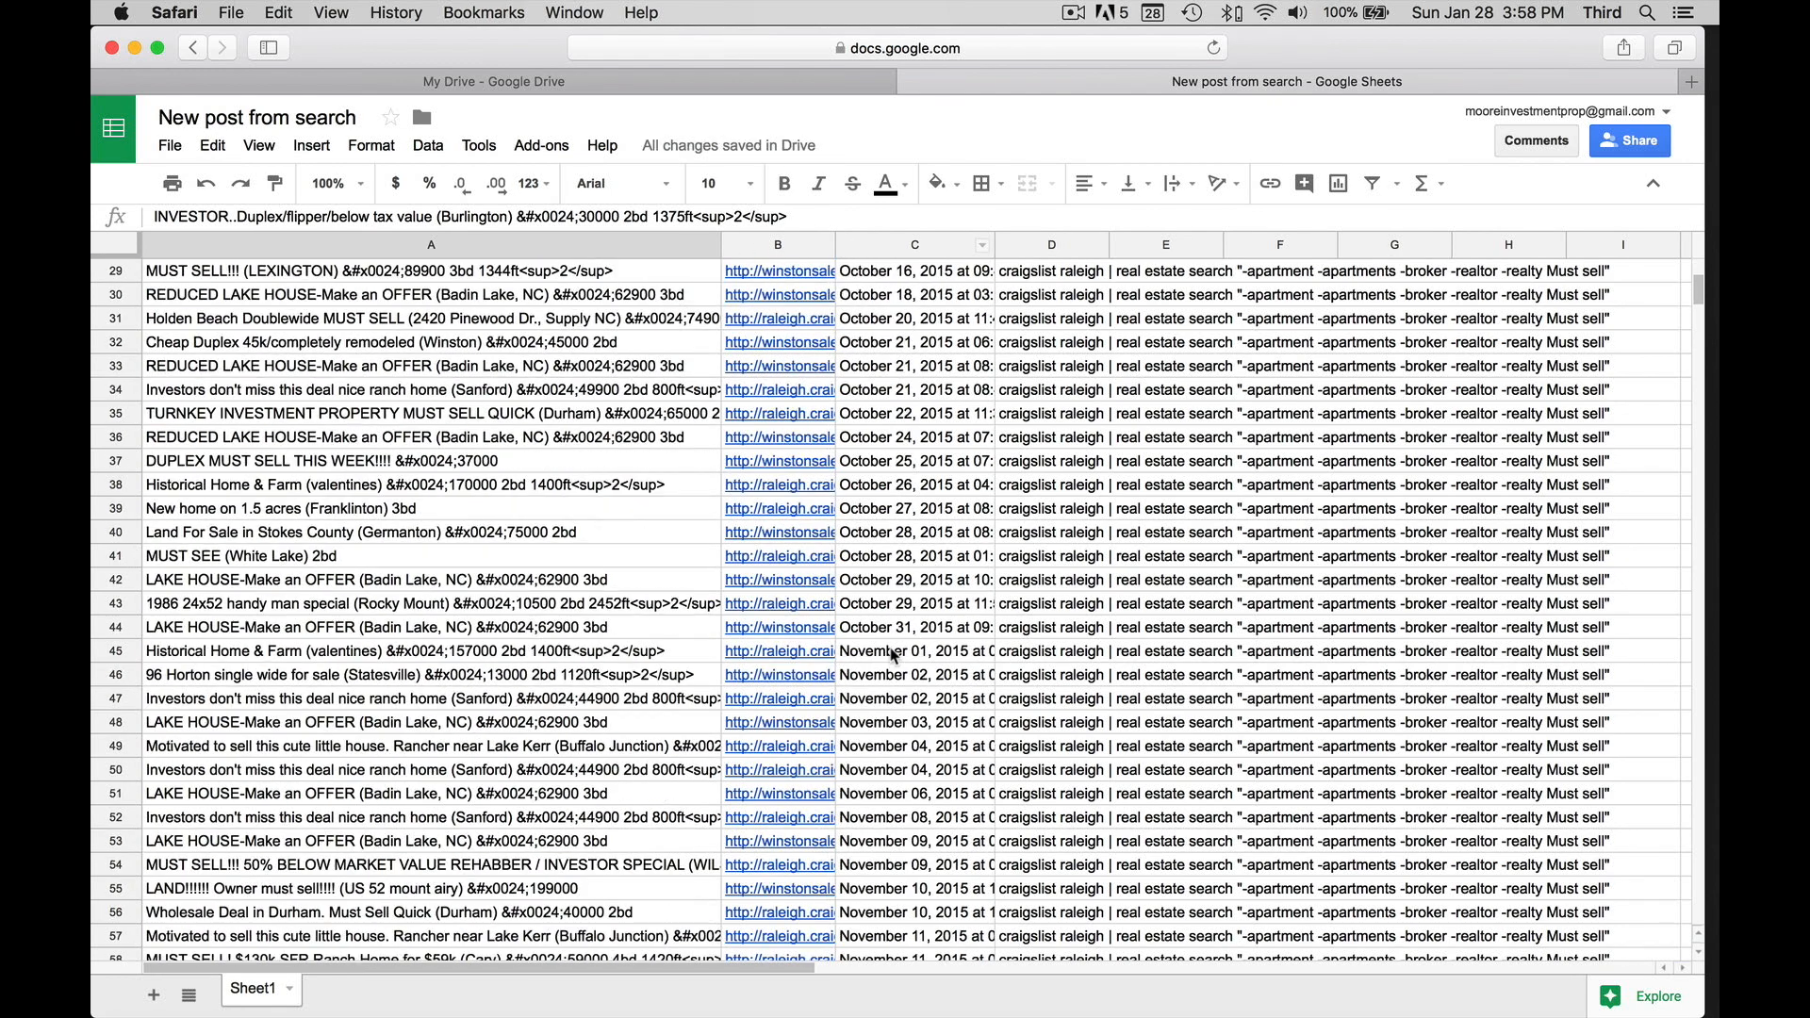
pyautogui.scroll(-15, 892, 653)
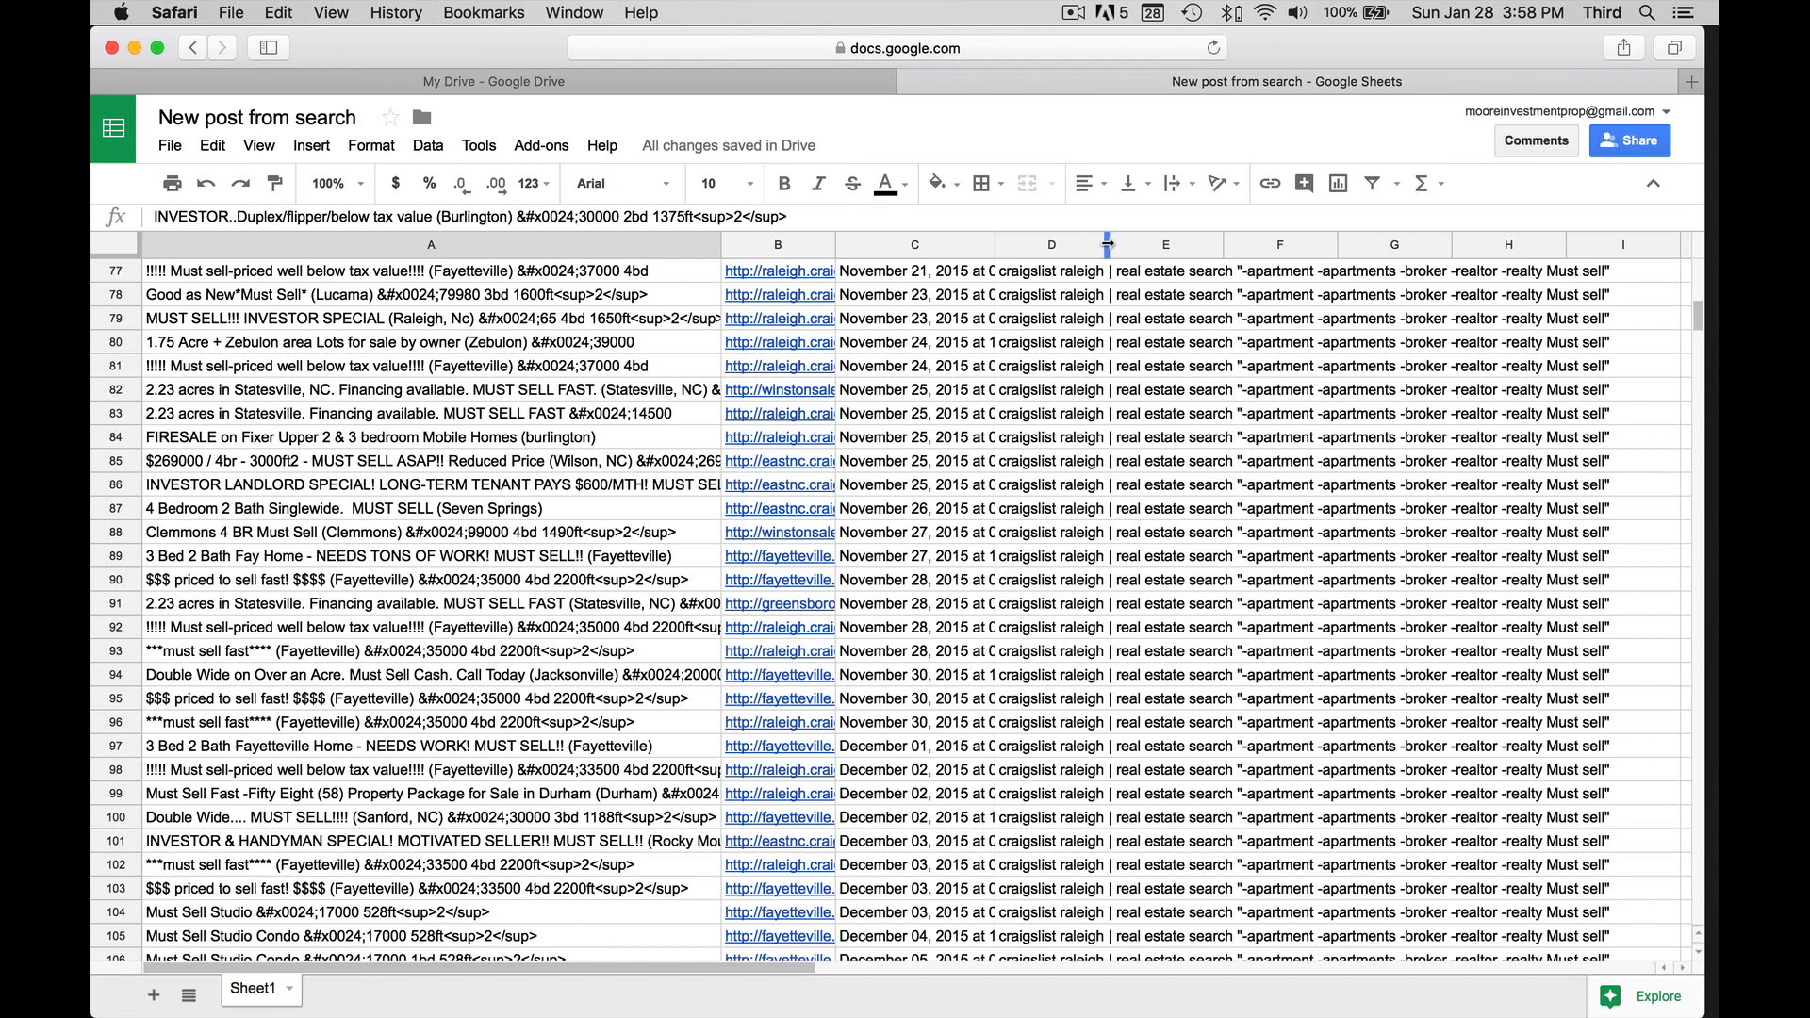
pyautogui.moveTo(1106, 244); pyautogui.dragTo(1351, 244)
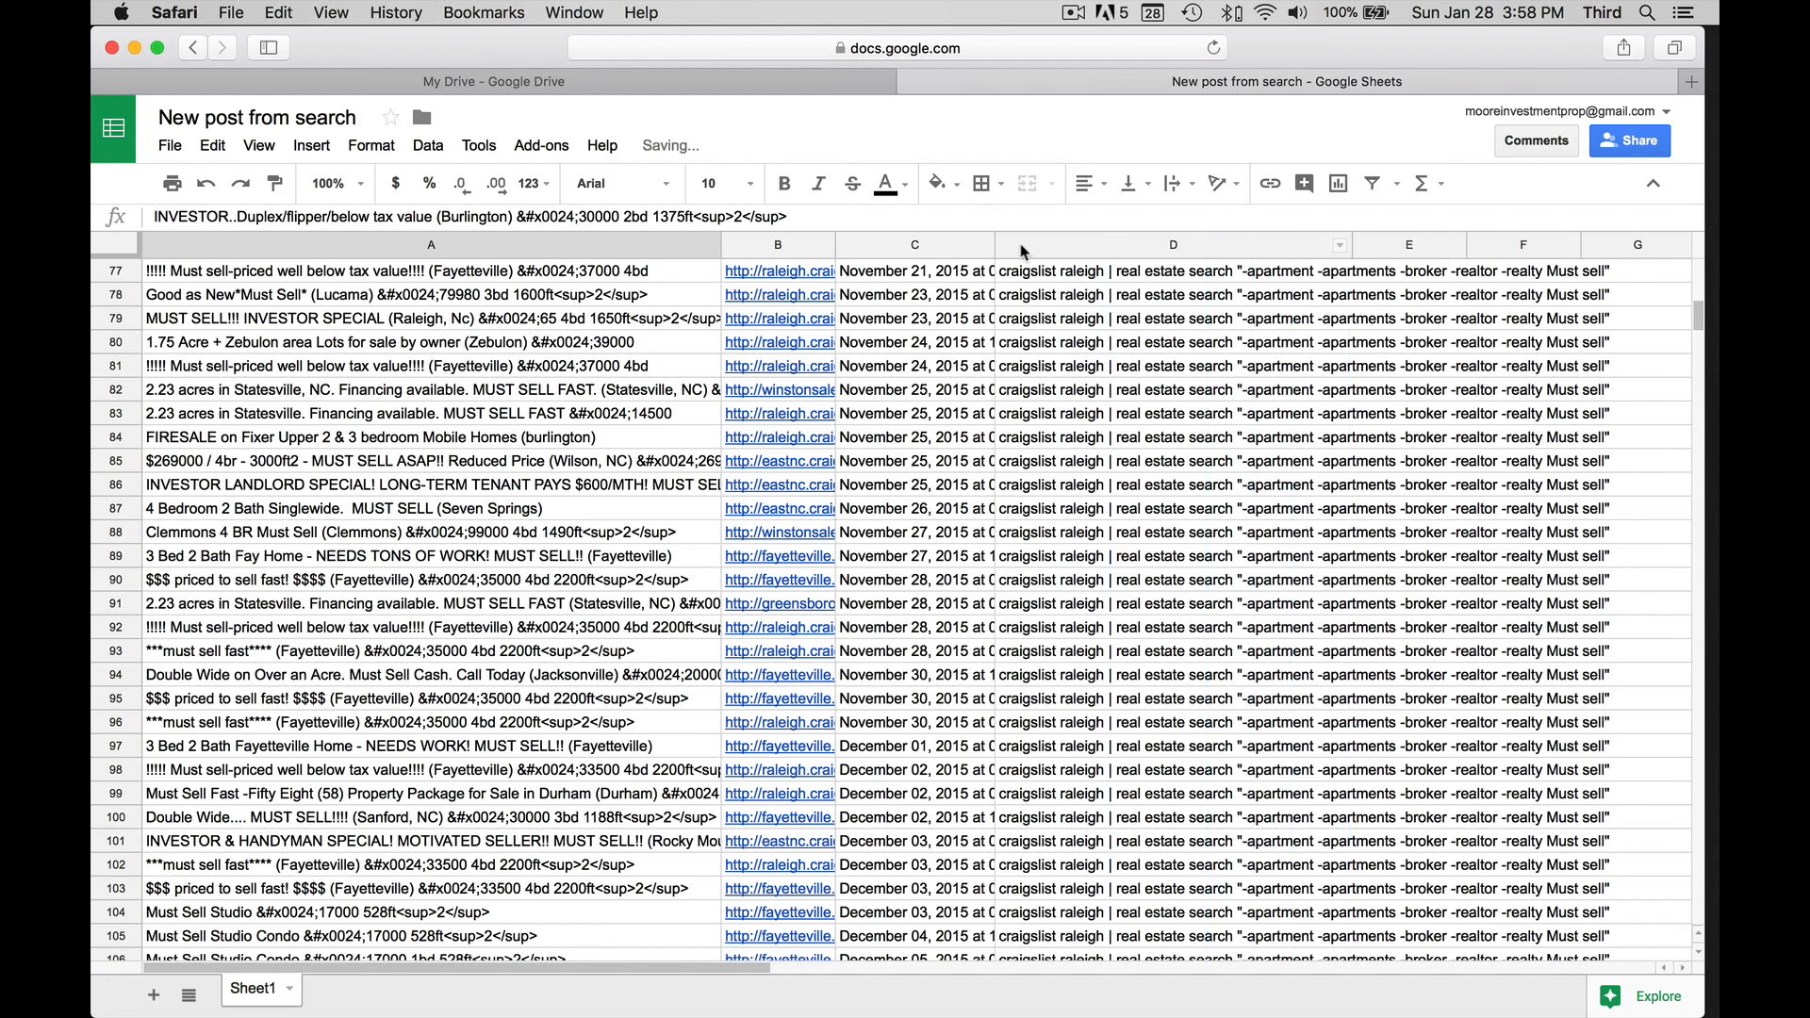
pyautogui.moveTo(995, 244); pyautogui.dragTo(1079, 244)
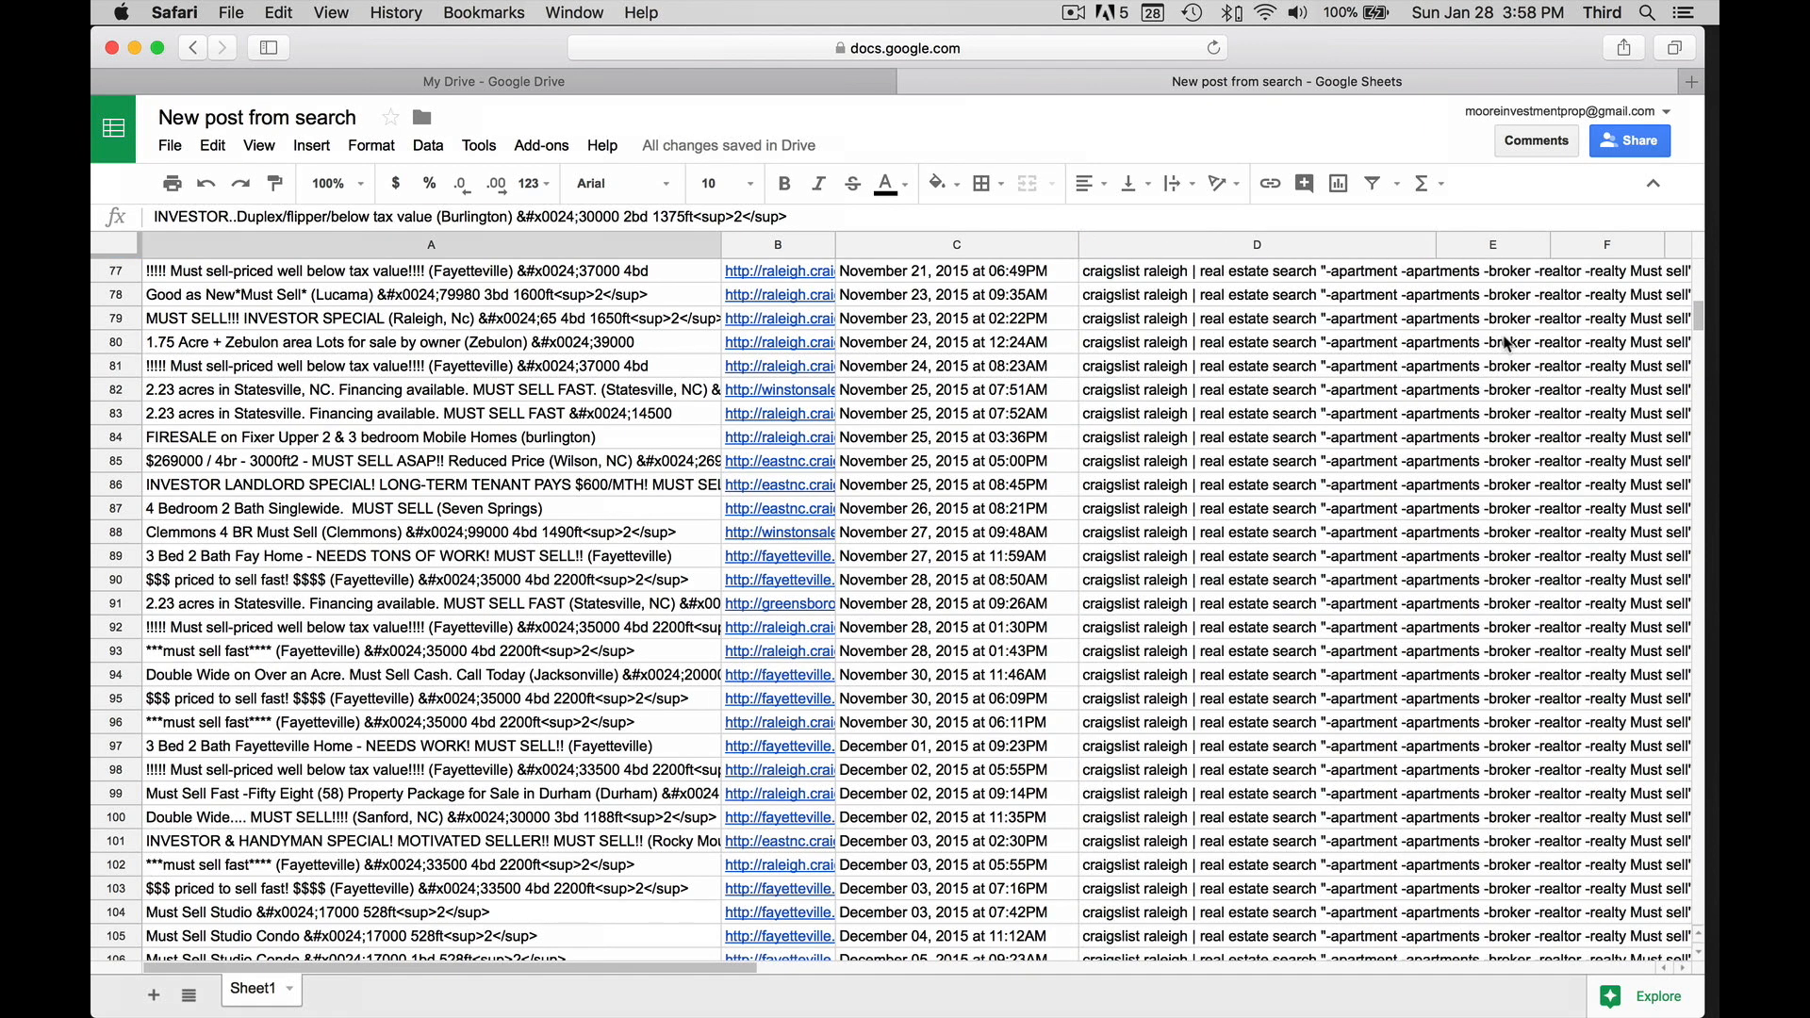
# Examine the logged Craigslist posts from the first rows of the sheet down to the most recent entries in the last rows
pyautogui.hscroll(10, 1493, 345)
pyautogui.hscroll(-10, 1493, 345)
pyautogui.scroll(20, 368, 480)
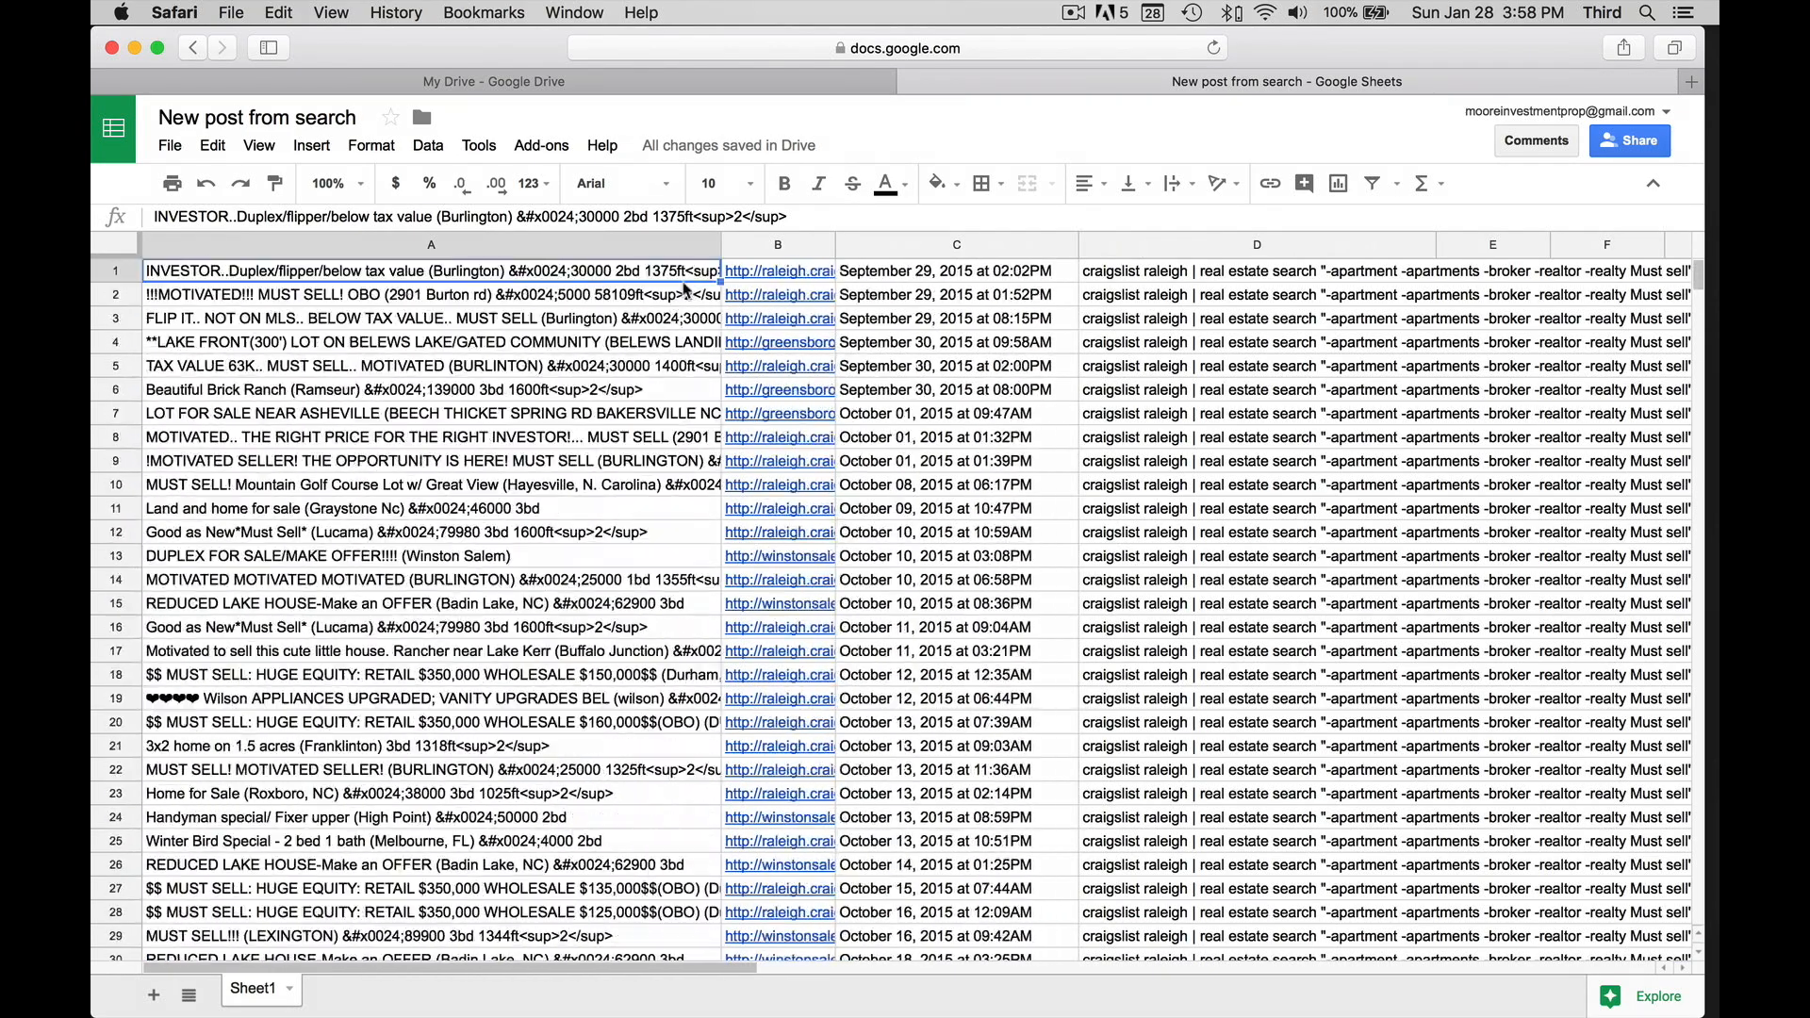
pyautogui.click(265, 320)
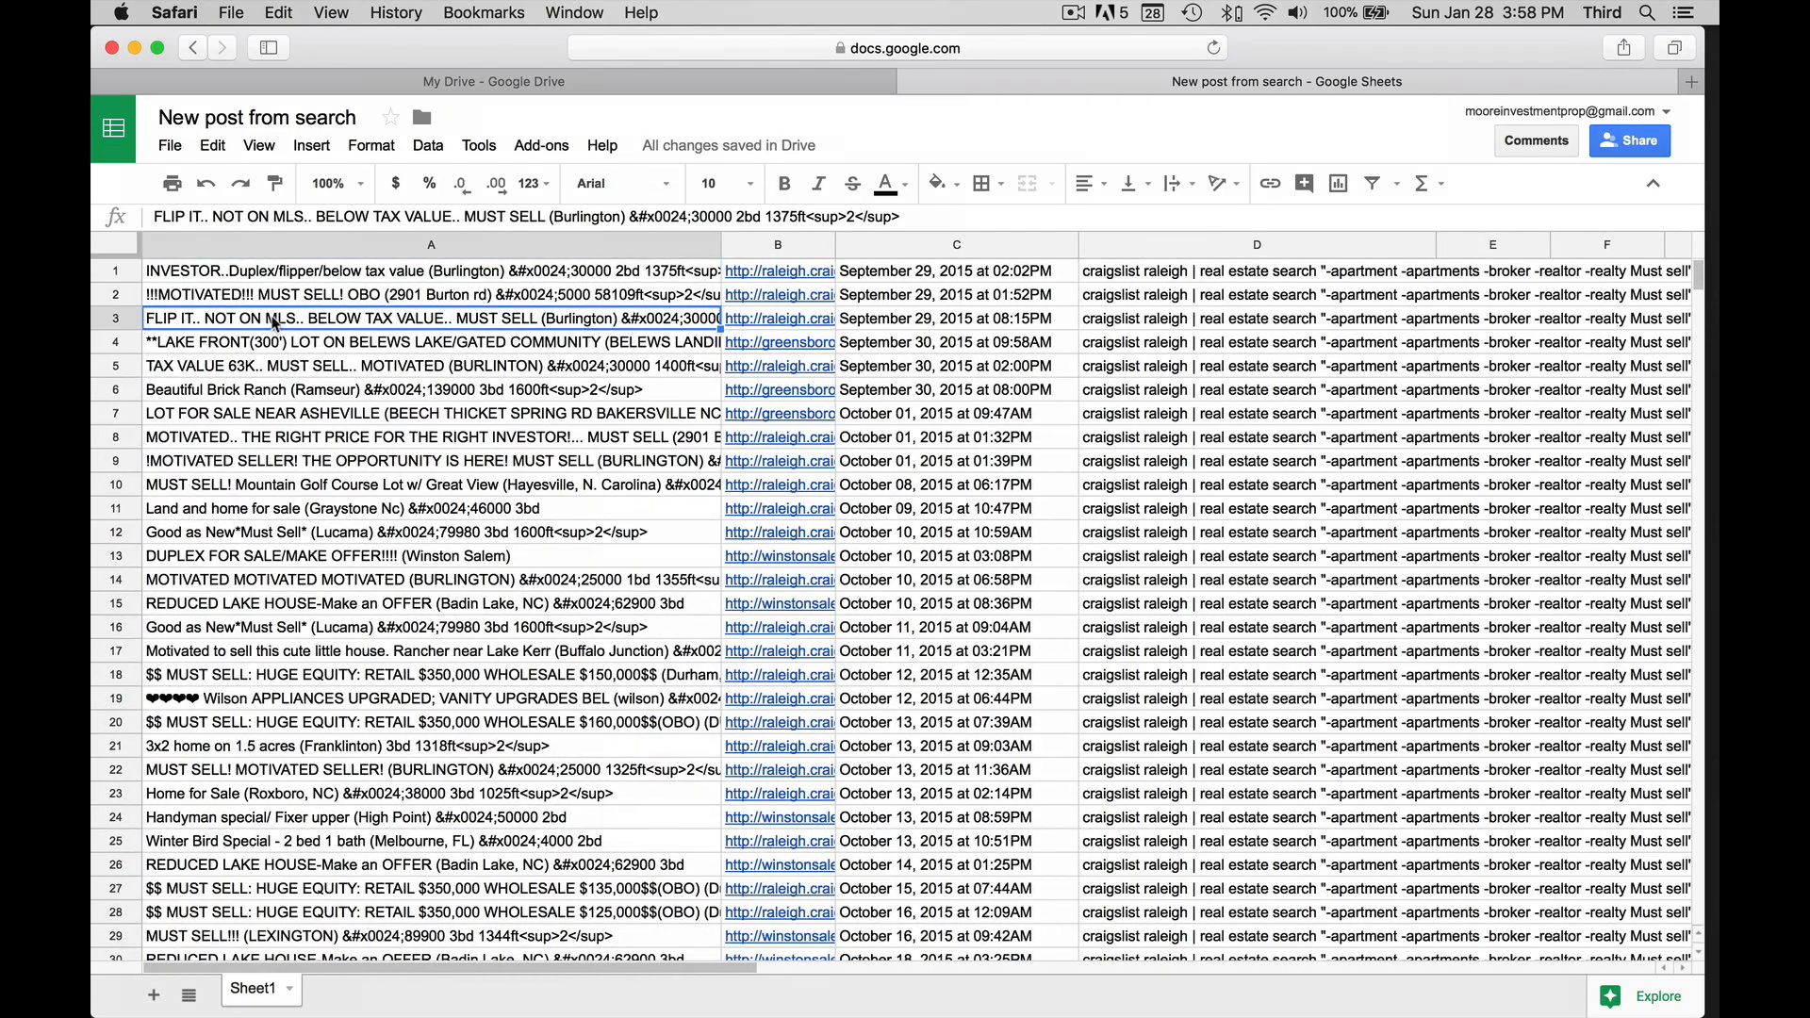
pyautogui.scroll(-20, 751, 414)
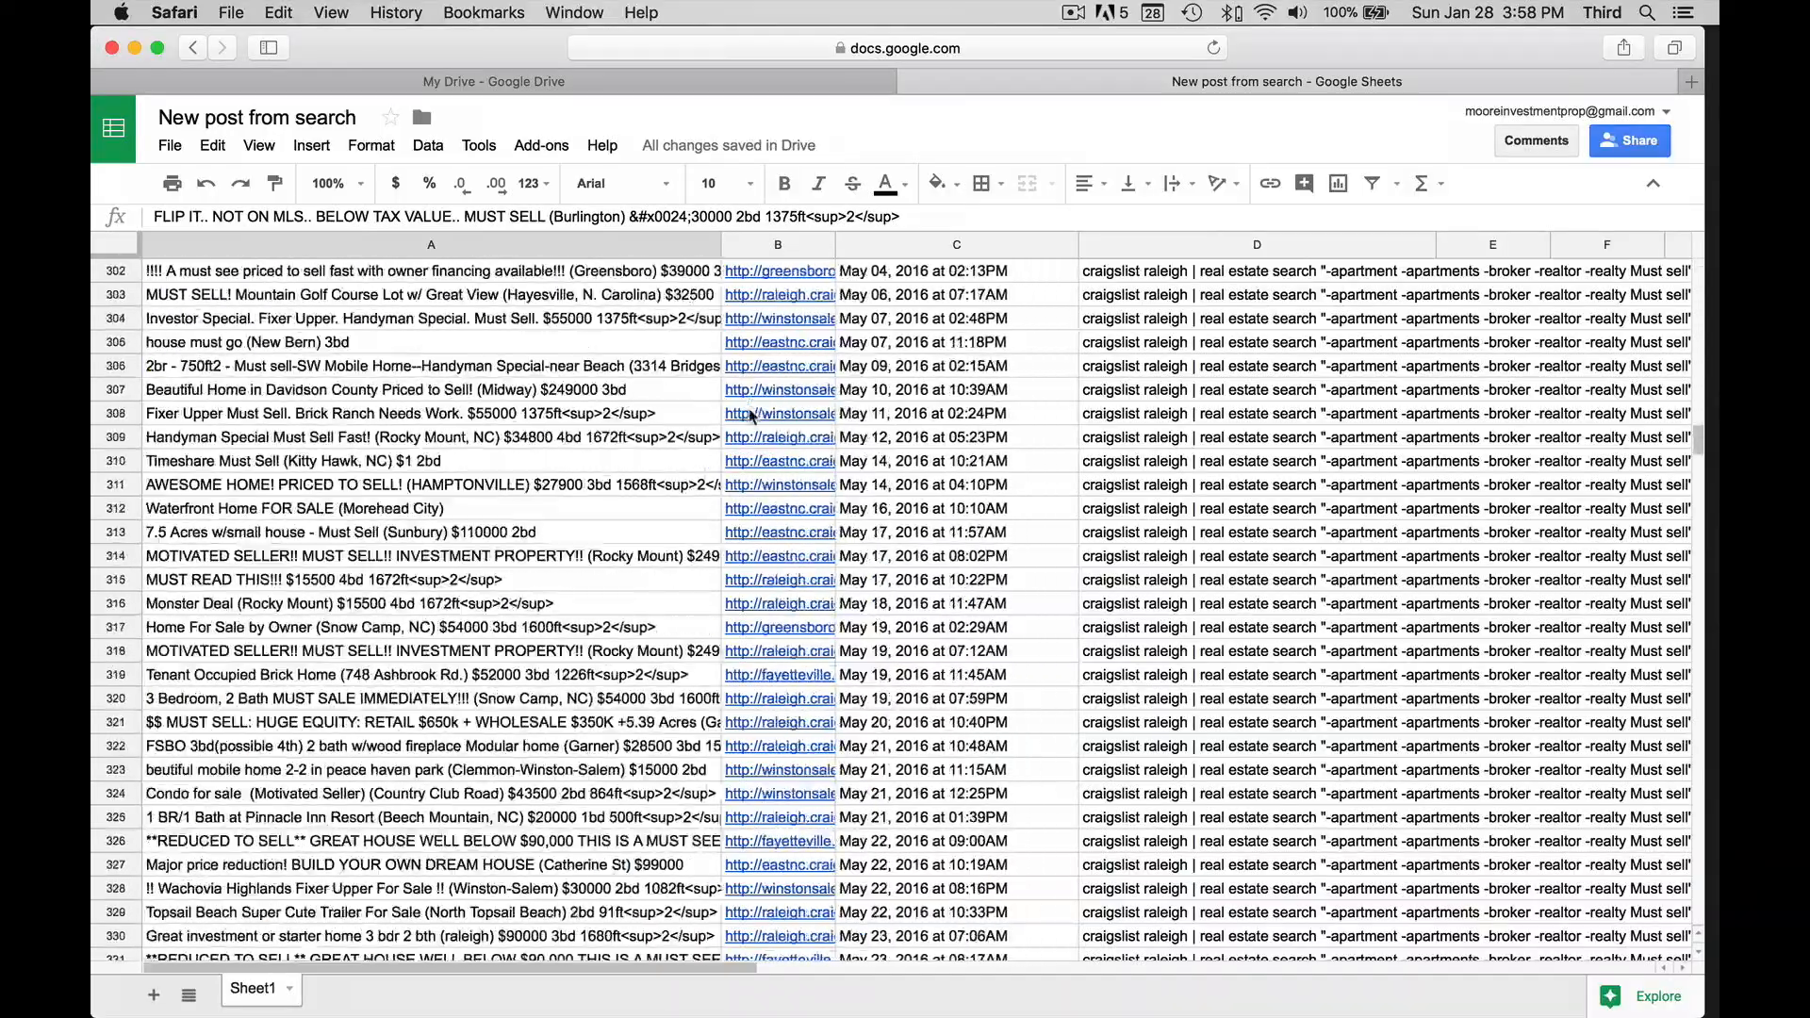
pyautogui.scroll(-20, 751, 427)
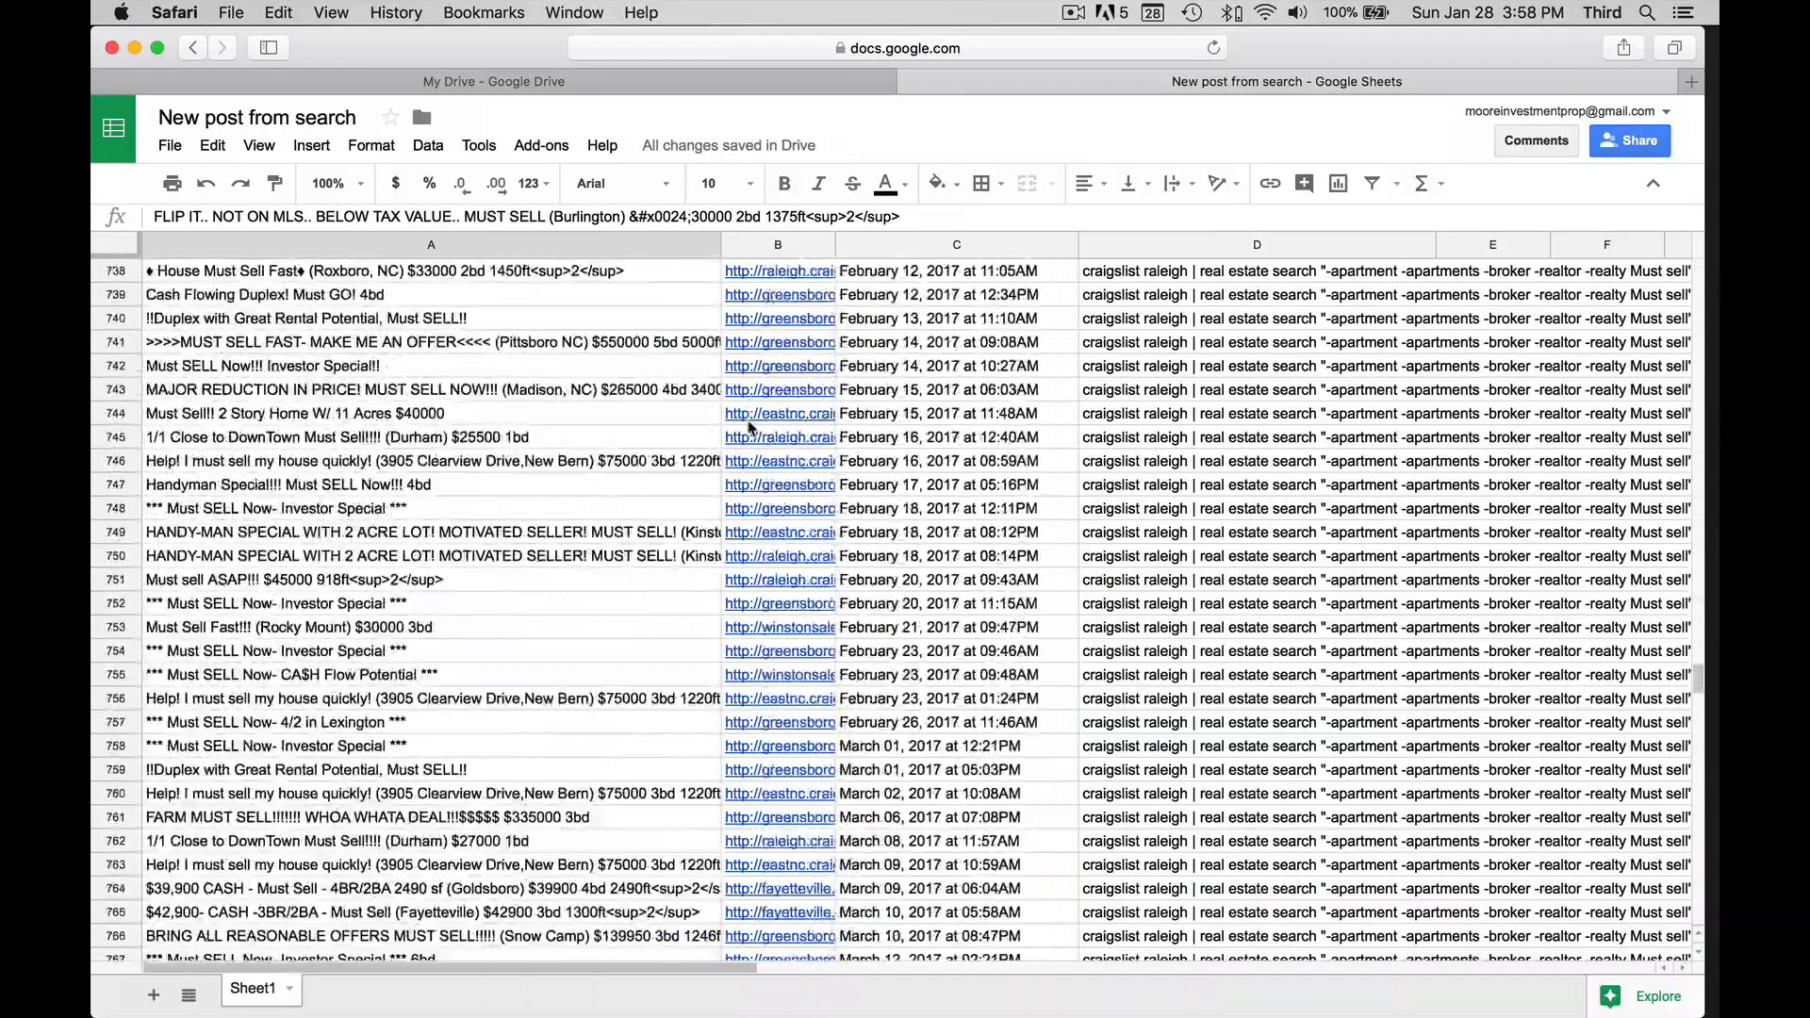
pyautogui.scroll(-20, 751, 427)
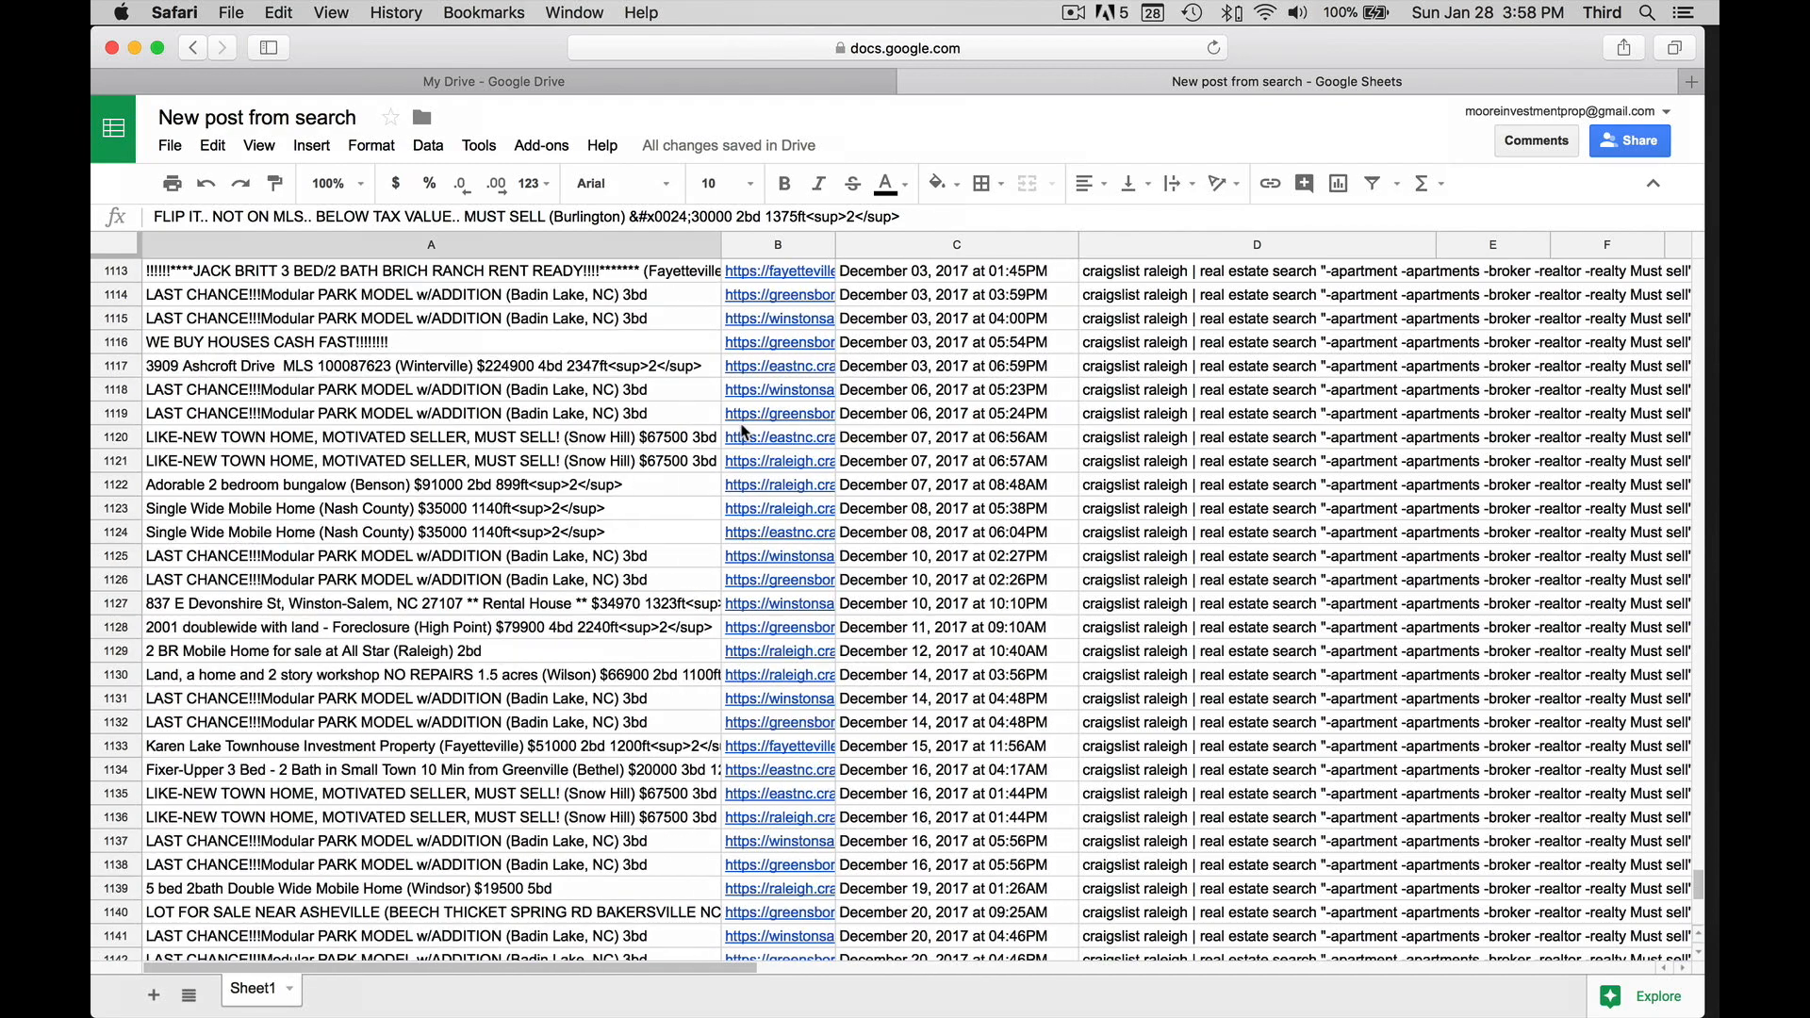
pyautogui.scroll(-5, 743, 432)
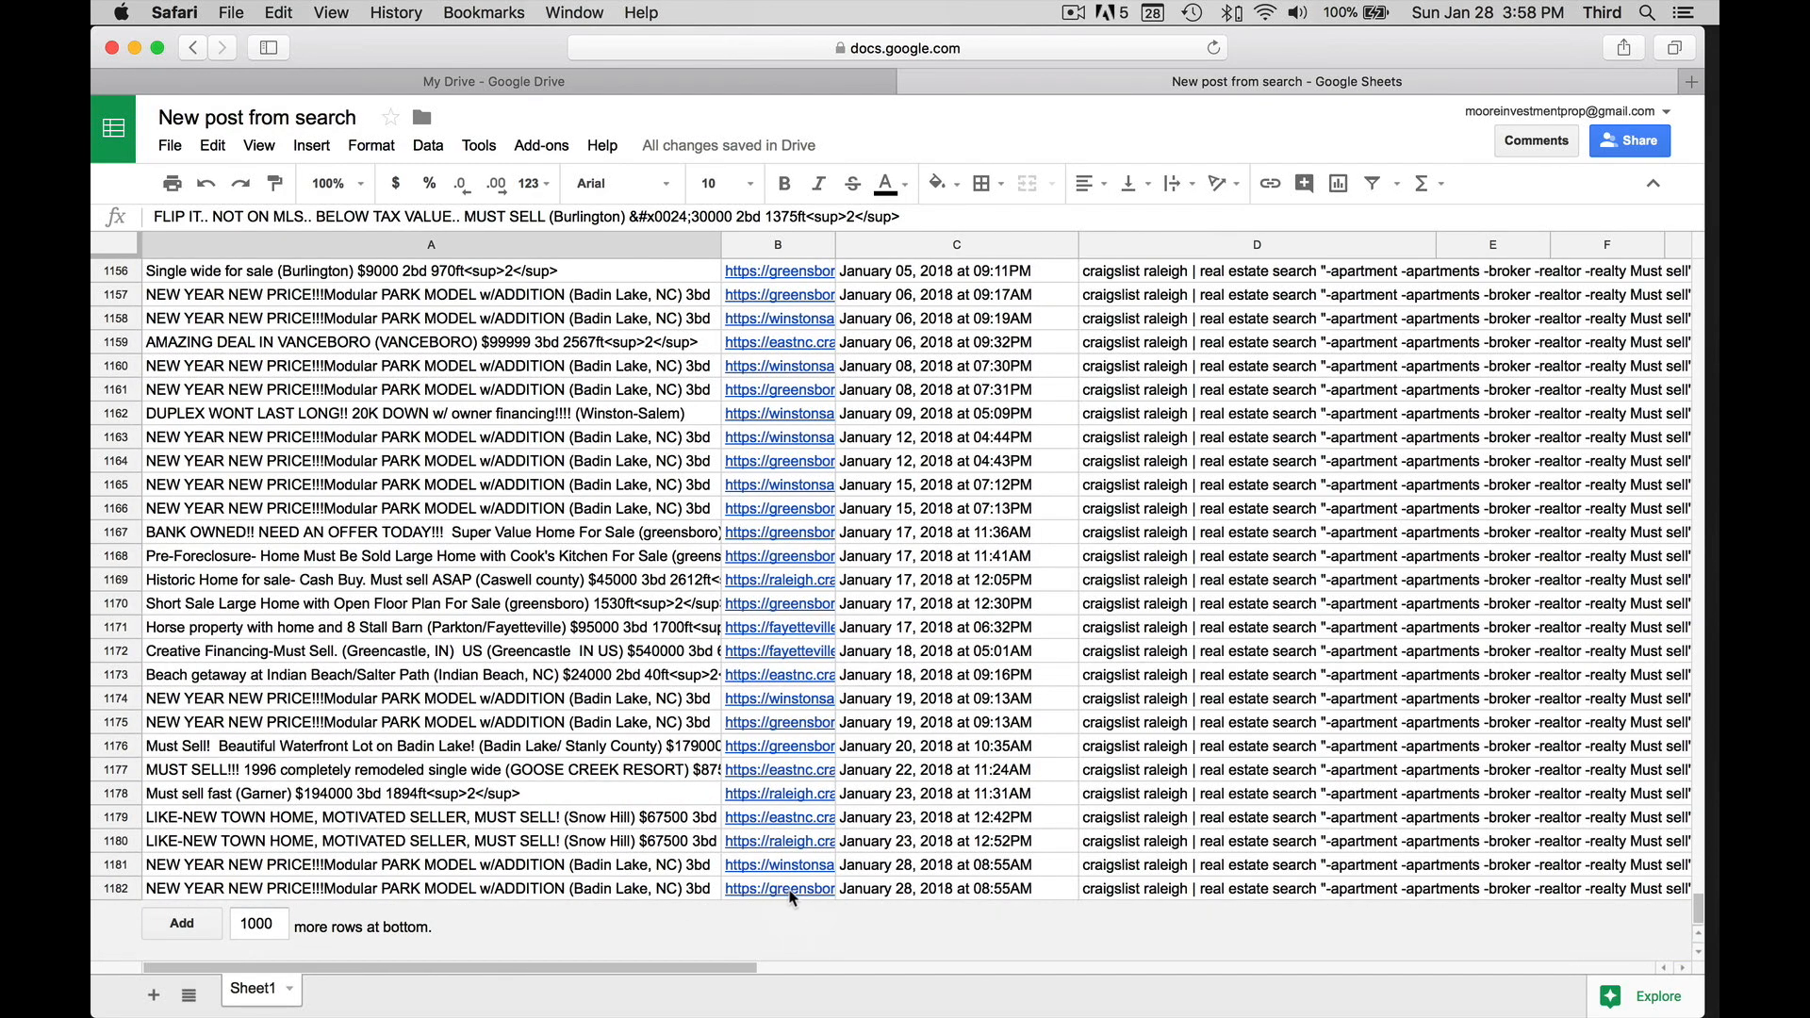
# Open the listing link in row 1182, look over the Craigslist post, and close it to return to the spreadsheet
pyautogui.click(731, 888)
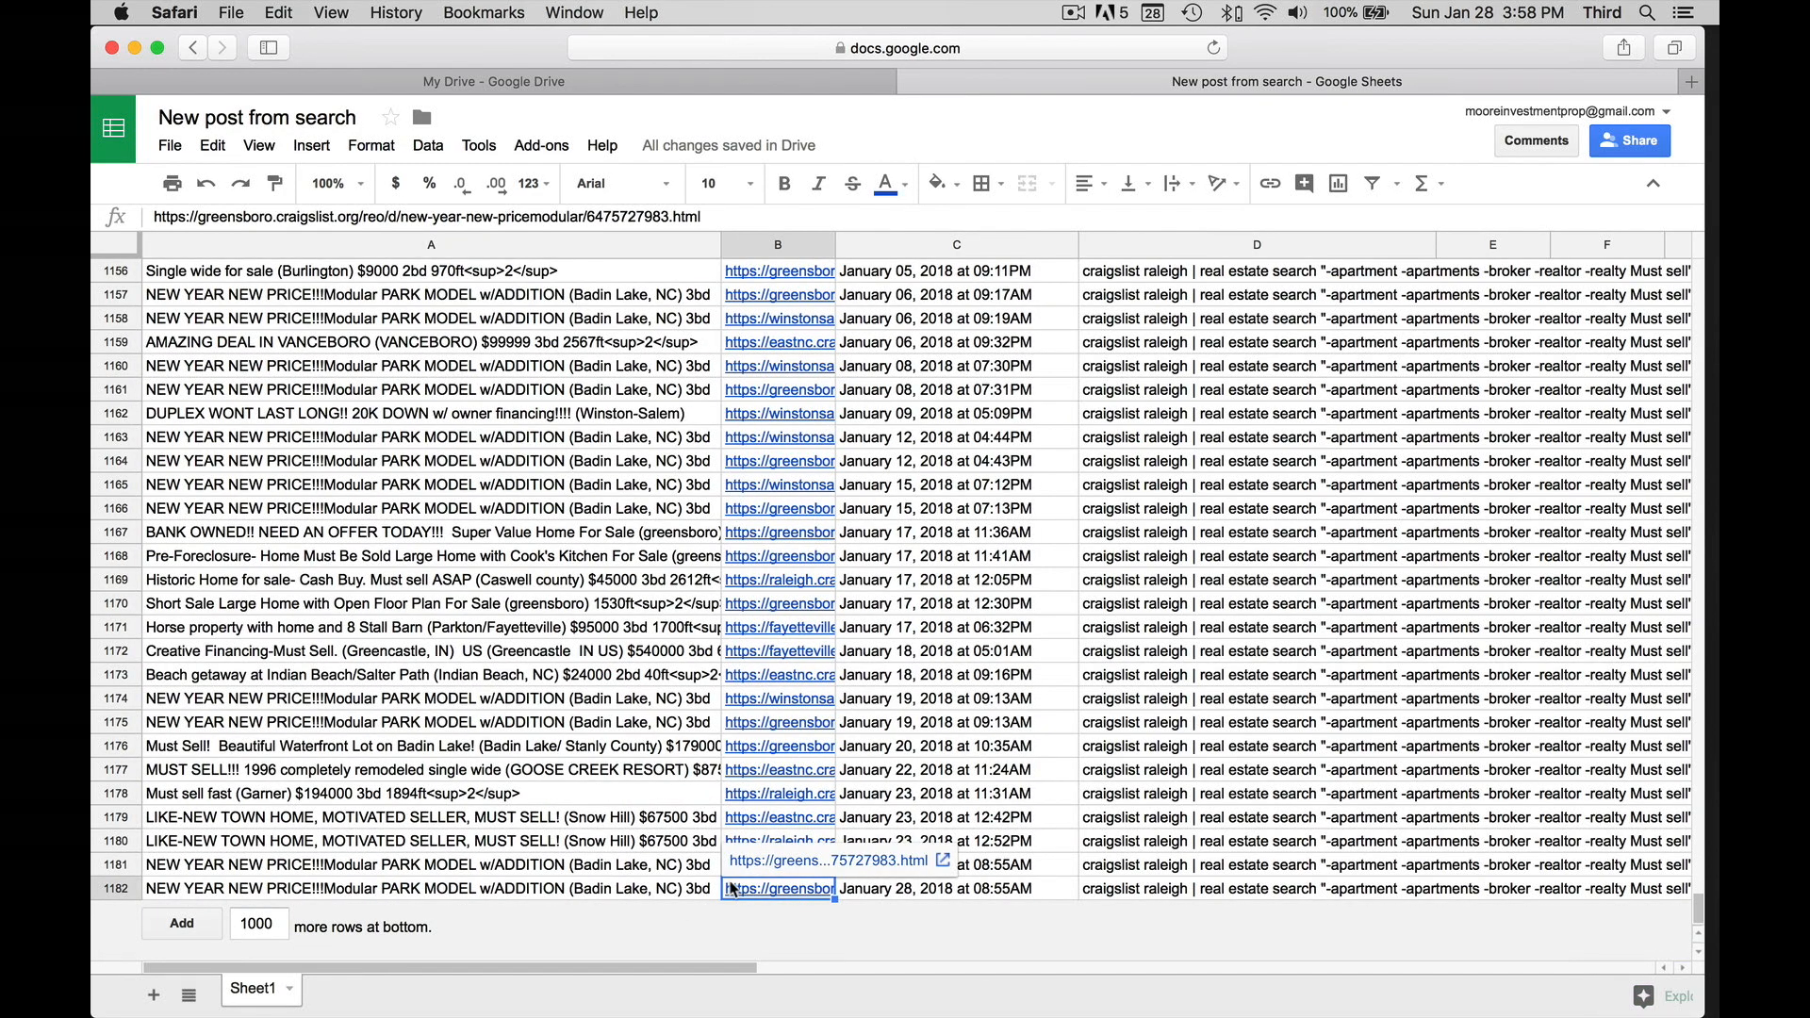
pyautogui.click(897, 861)
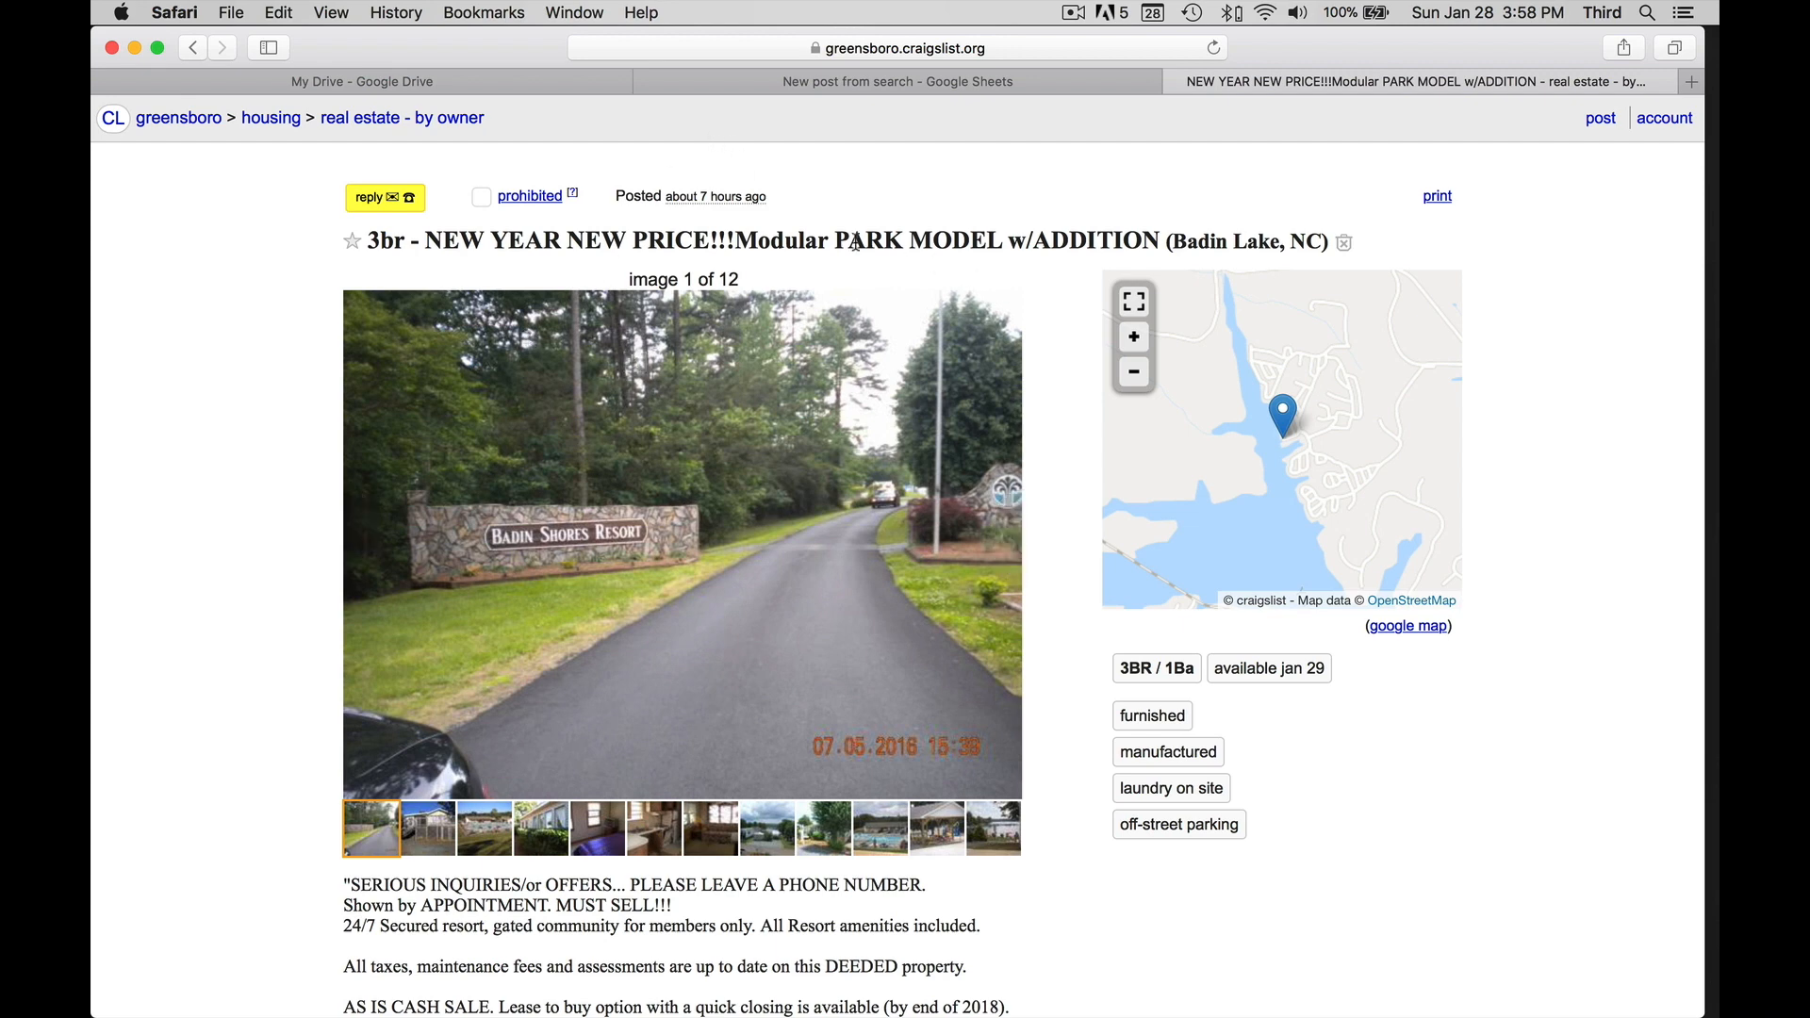
pyautogui.scroll(5, 847, 400)
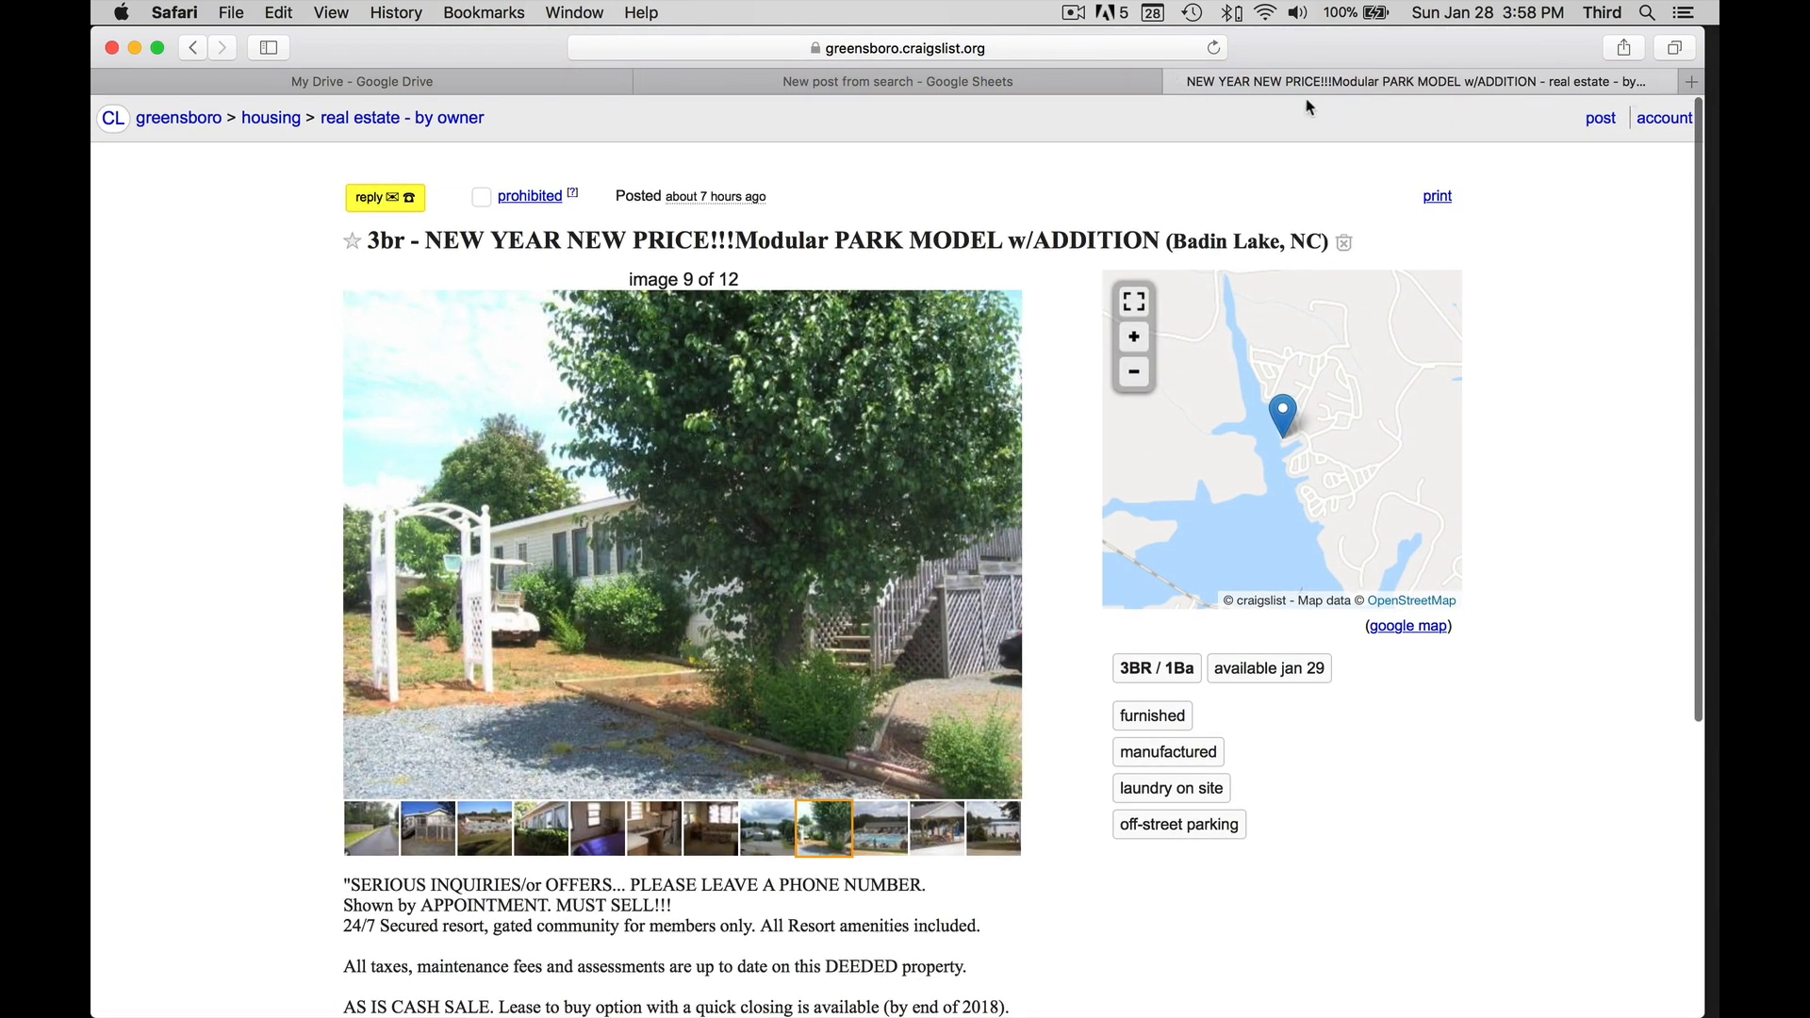
pyautogui.click(1176, 82)
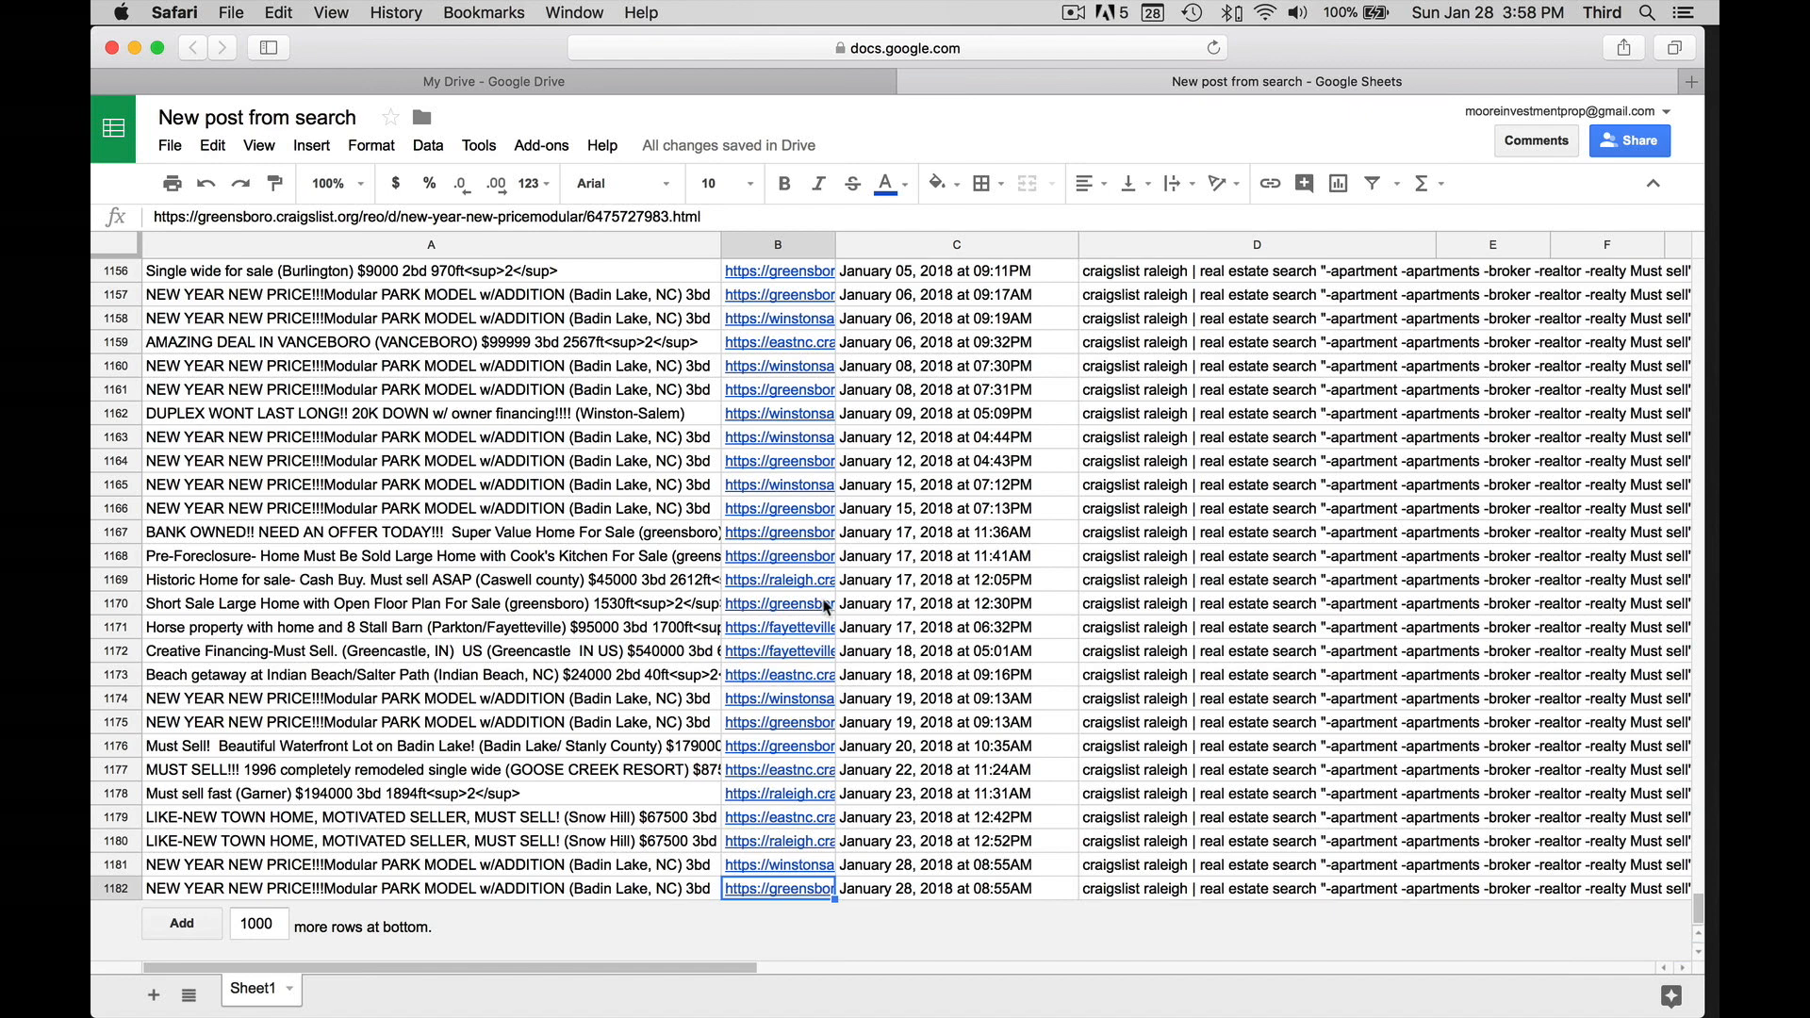
pyautogui.moveTo(822, 605)
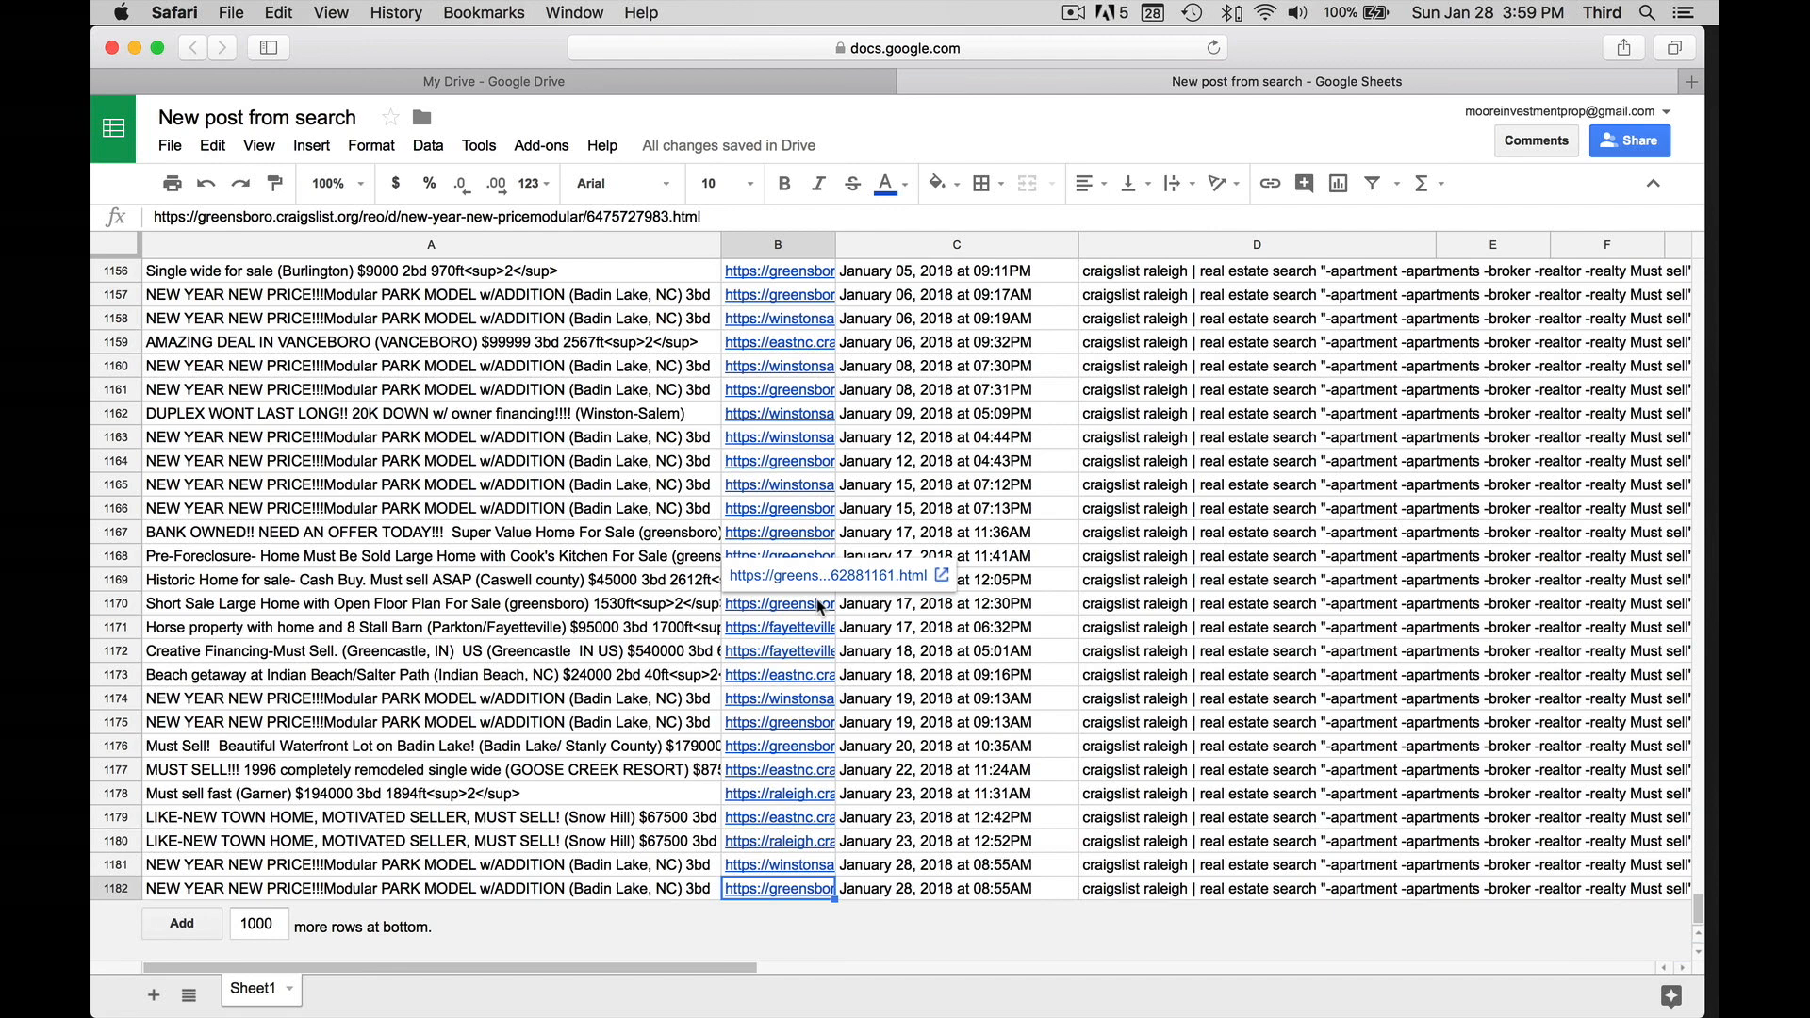
# Return to the My Drive page, minimize Safari, and switch to the IFTTT applet page in Chrome
pyautogui.click(586, 81)
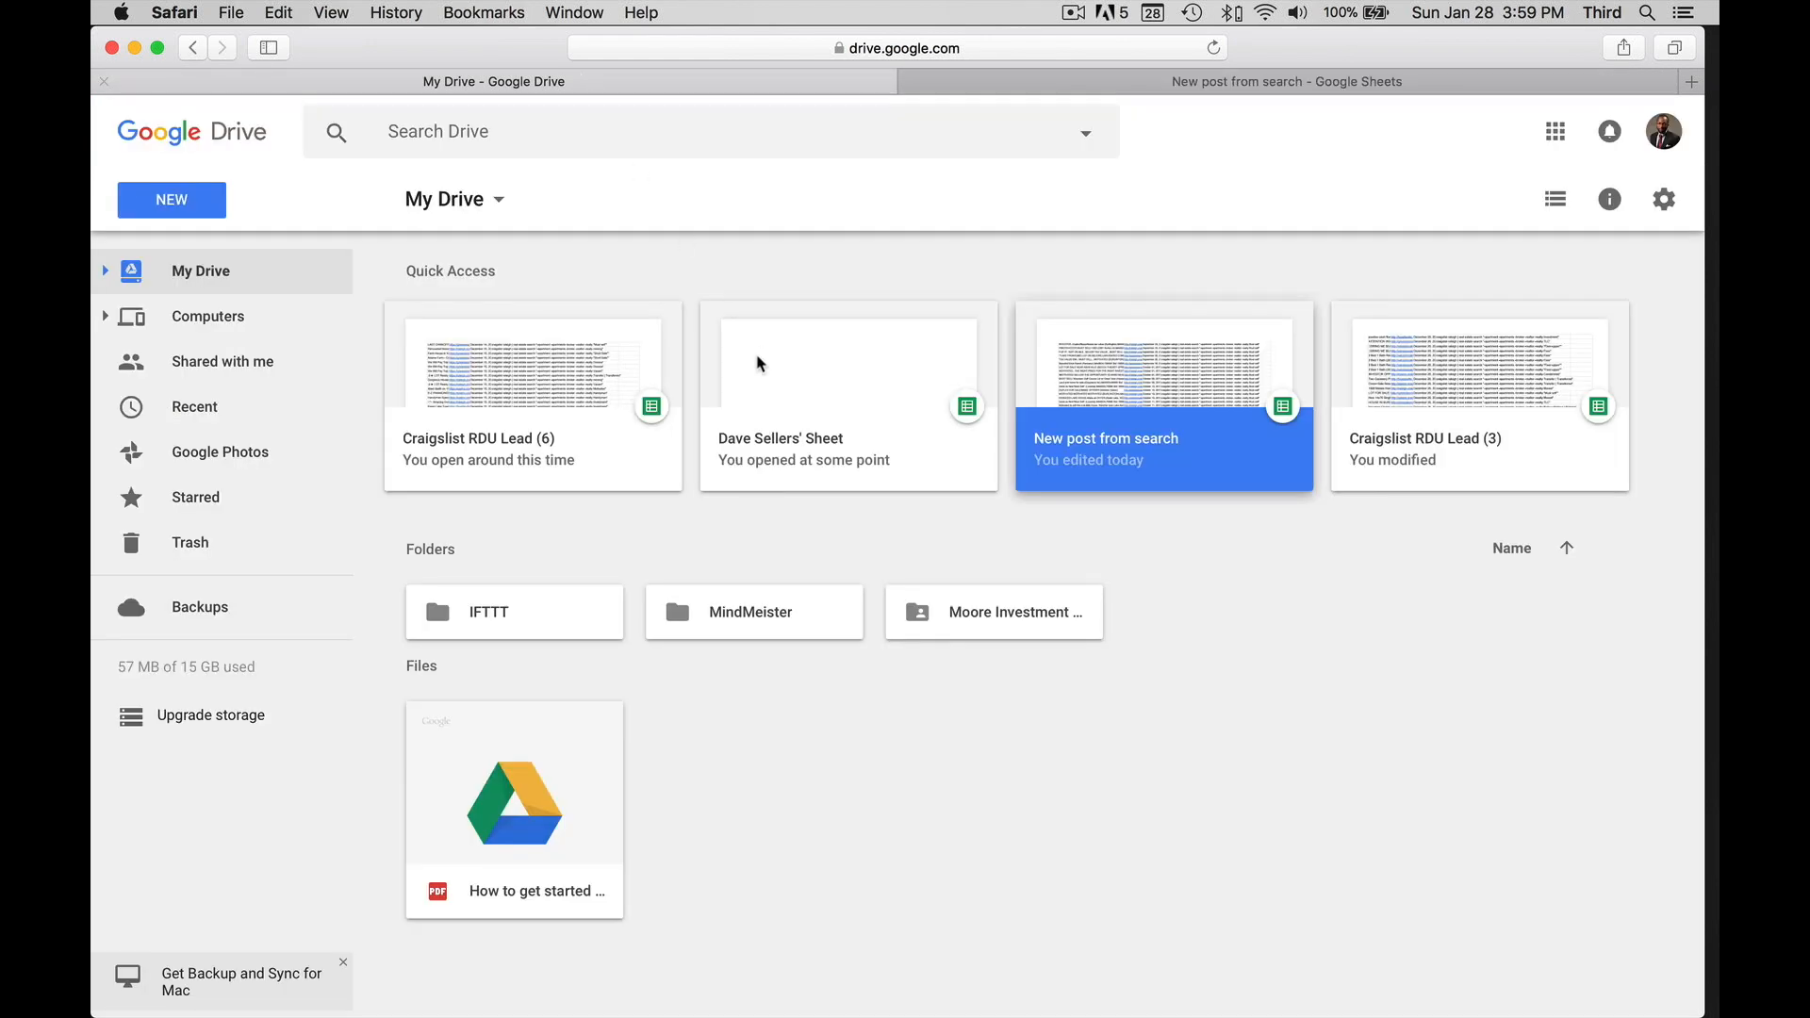
pyautogui.click(134, 47)
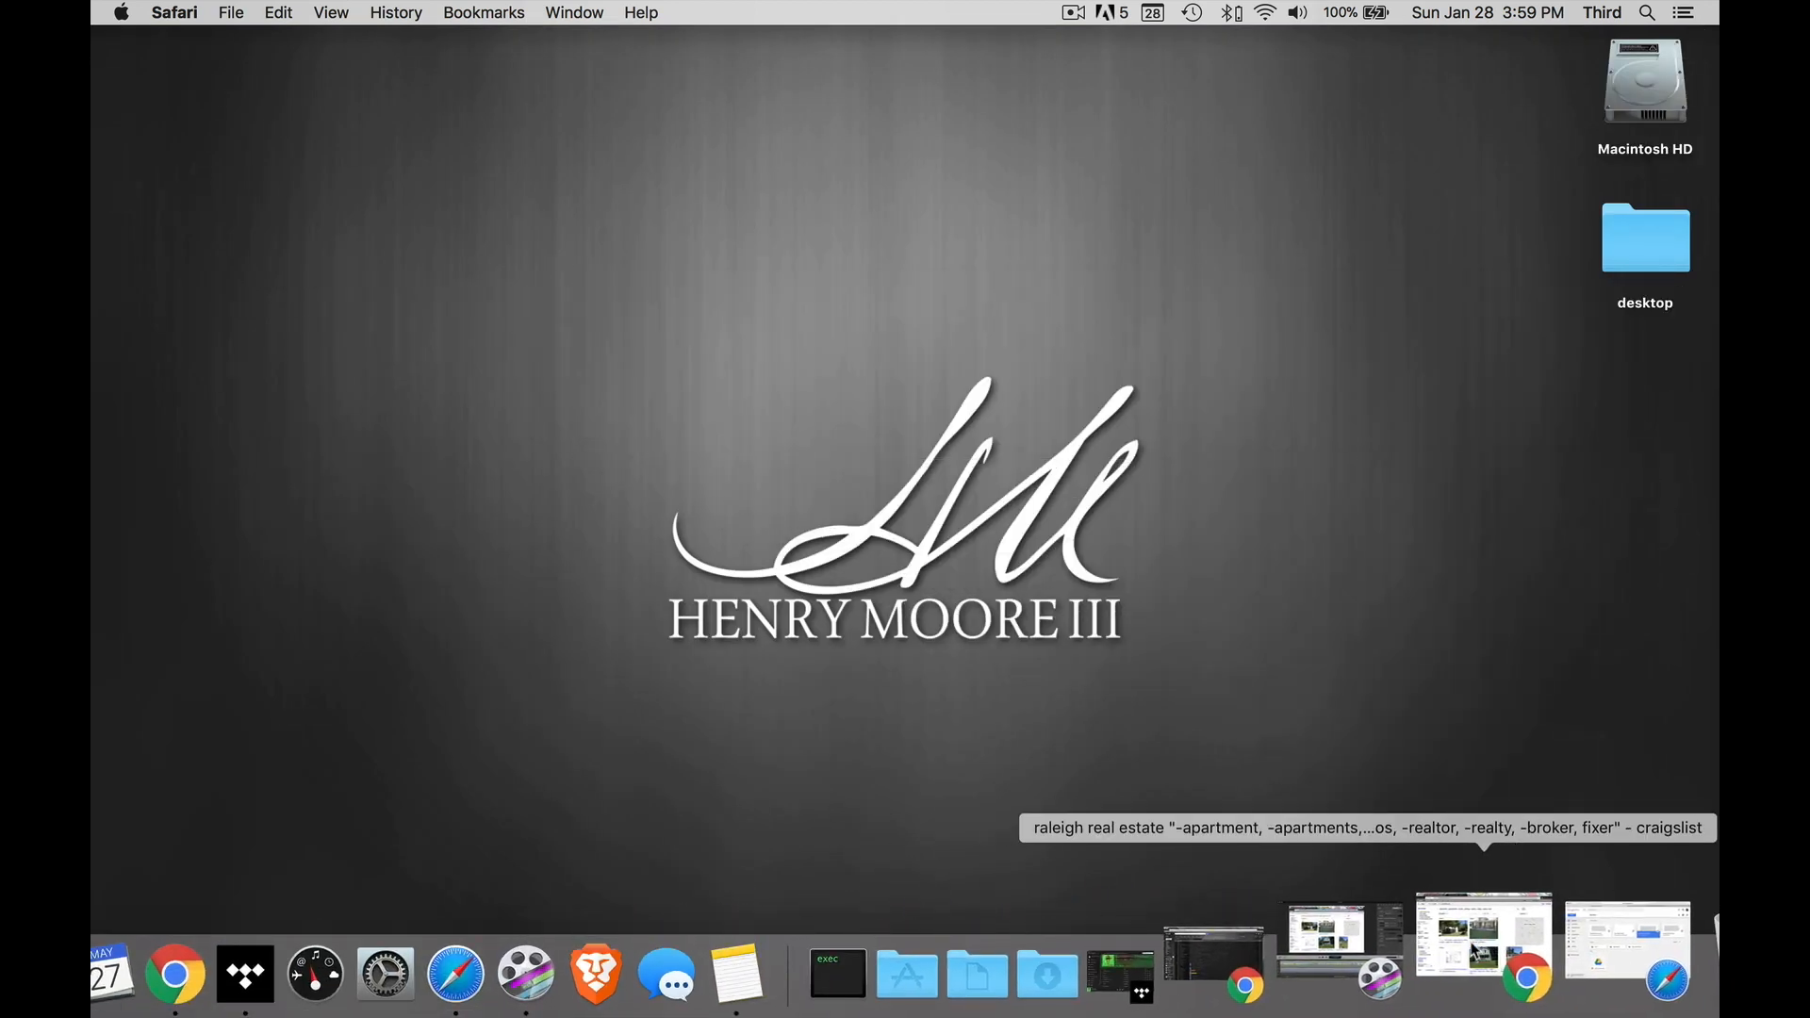
pyautogui.click(1478, 946)
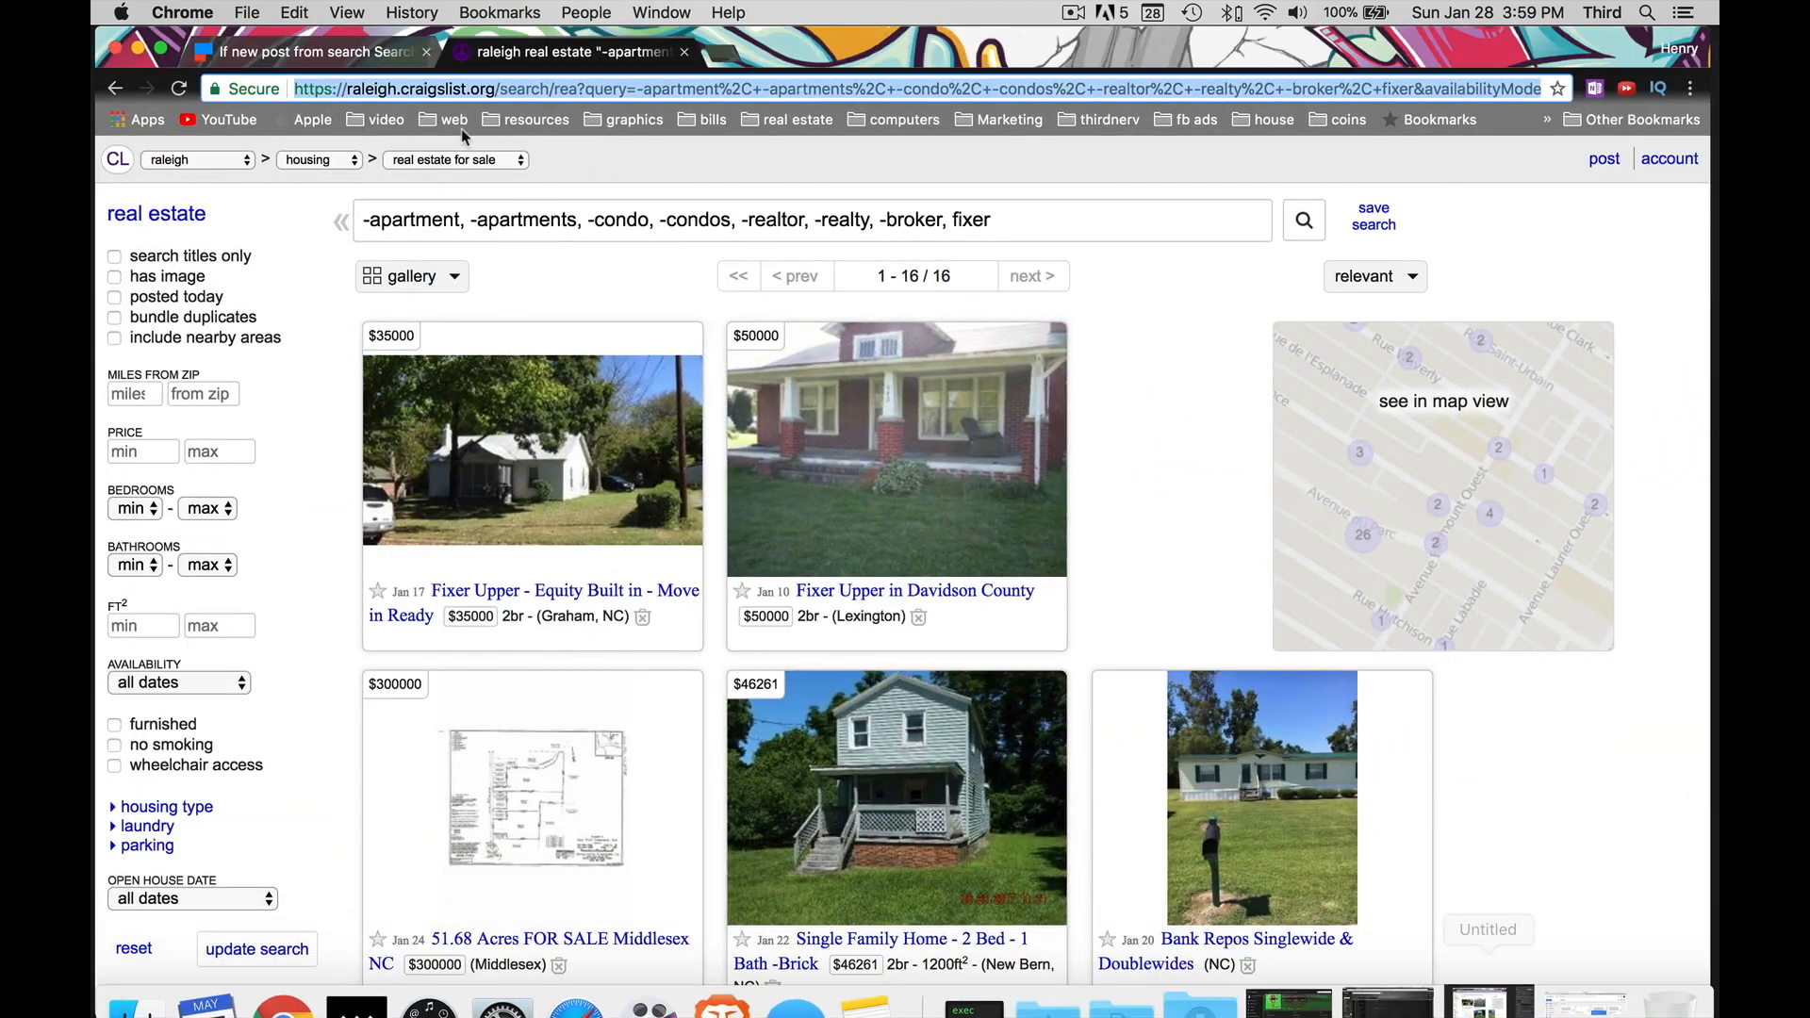
pyautogui.click(316, 52)
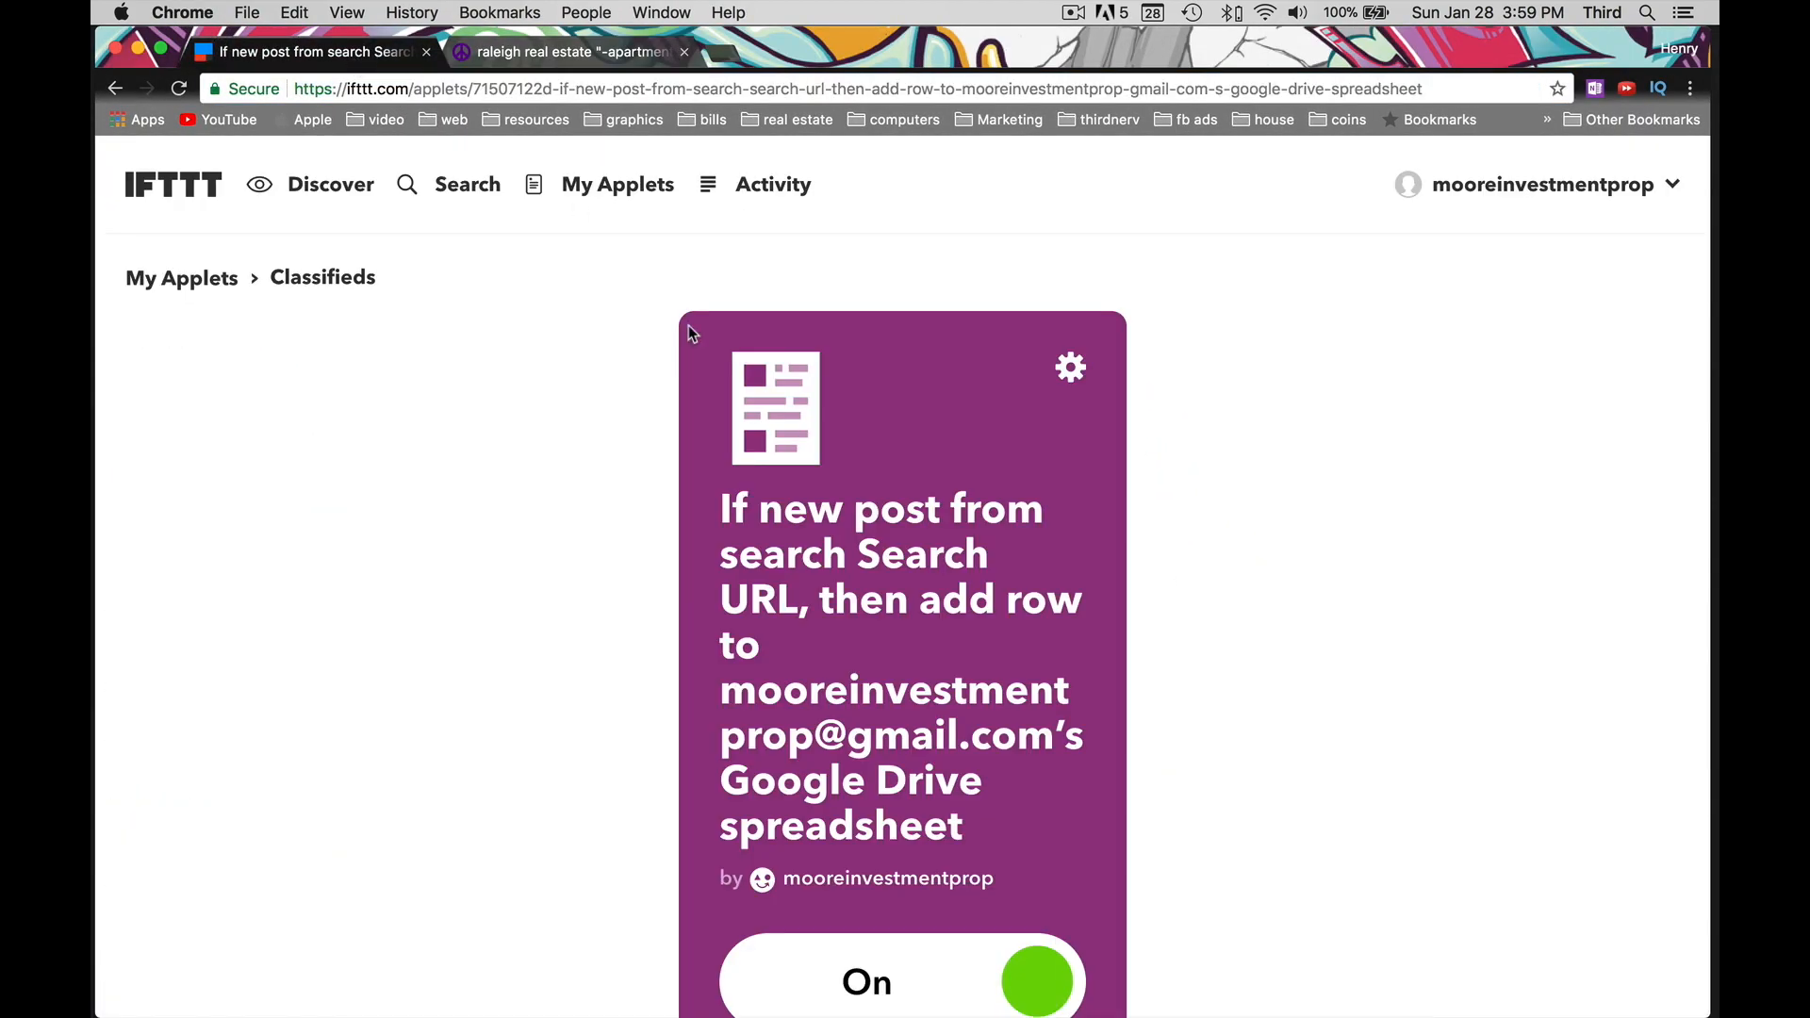
# Review the Craigslist-to-spreadsheet applet's settings, including its search results URL, and go back to the Craigslist Raleigh "fixer" search results
pyautogui.click(1071, 375)
pyautogui.scroll(-5, 635, 537)
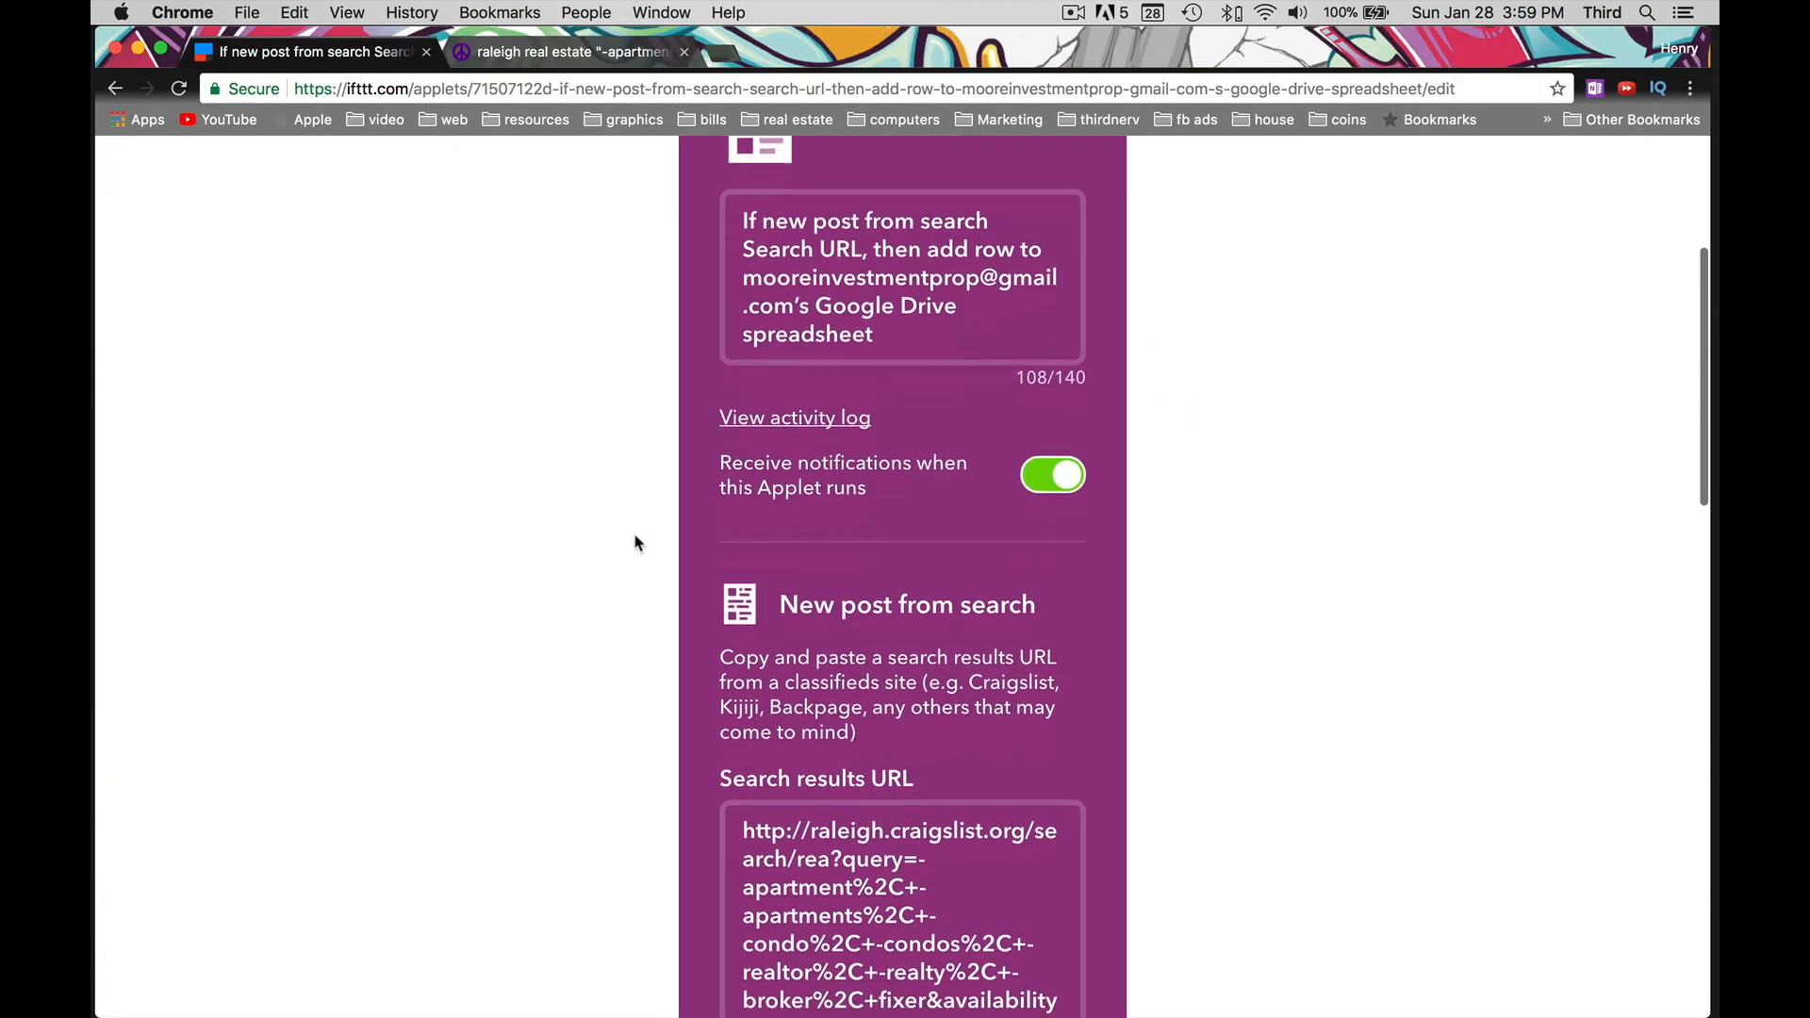
pyautogui.scroll(-8, 635, 540)
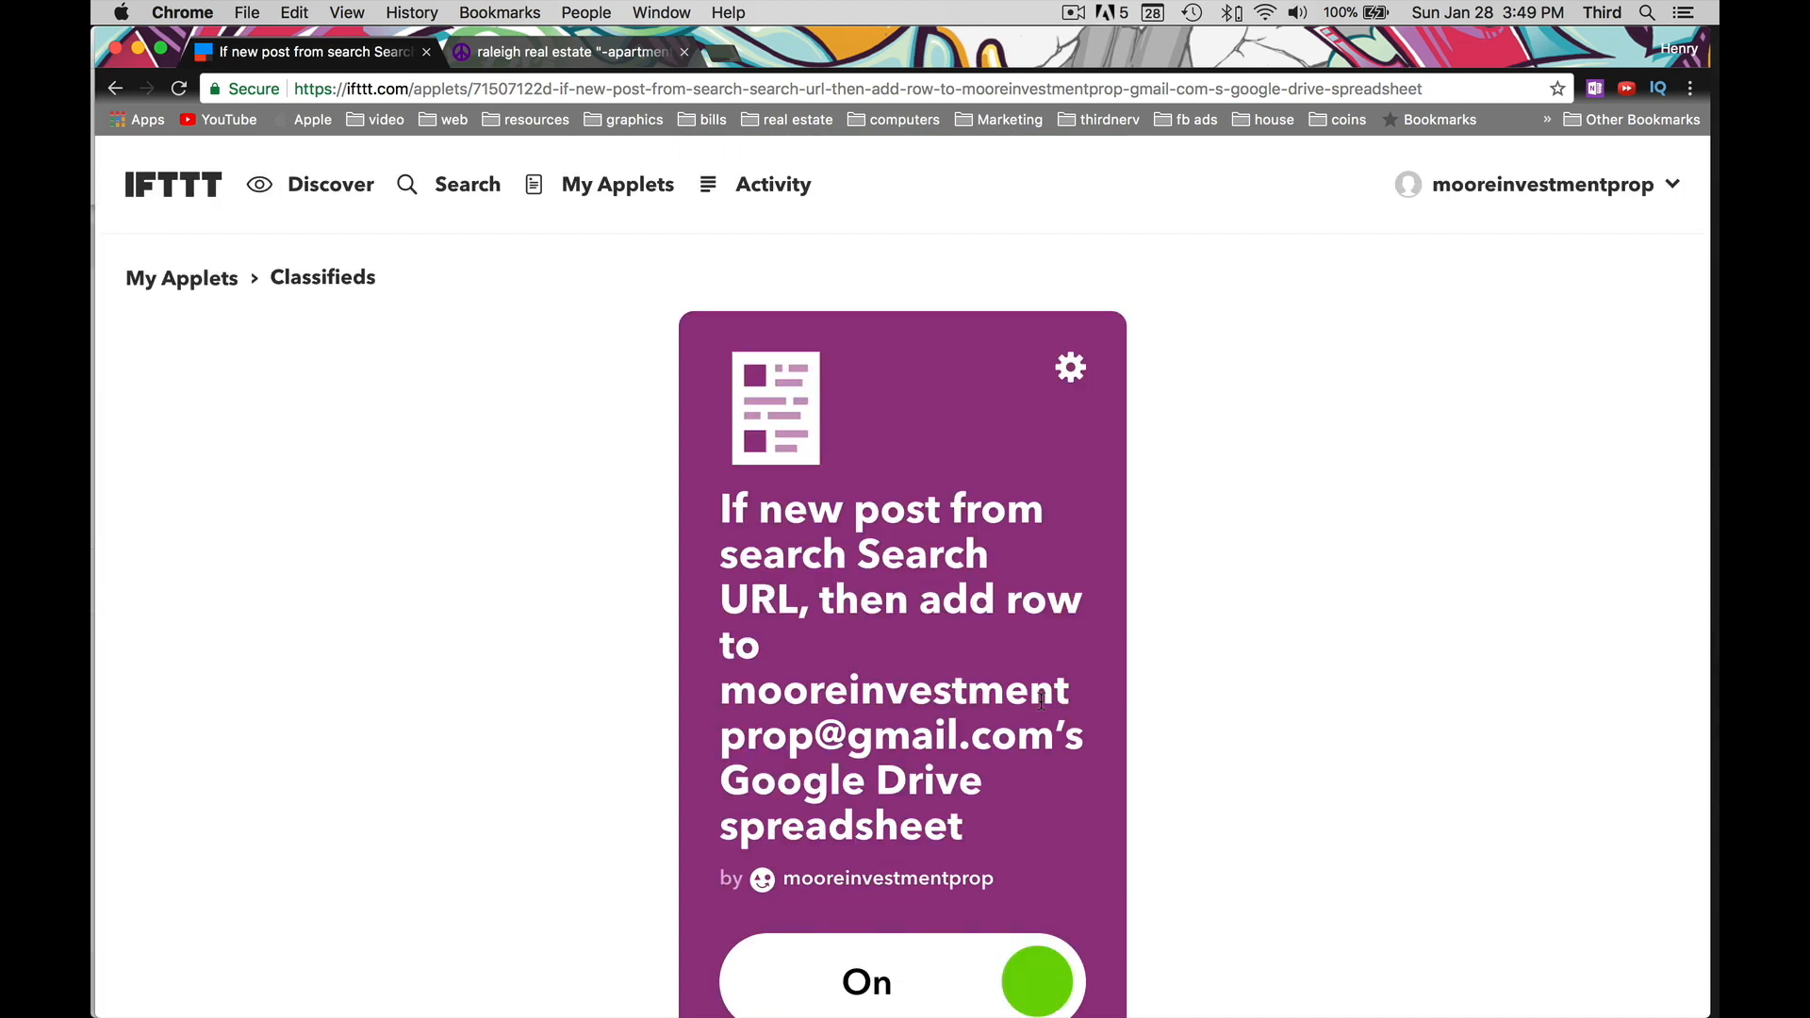
pyautogui.click(548, 54)
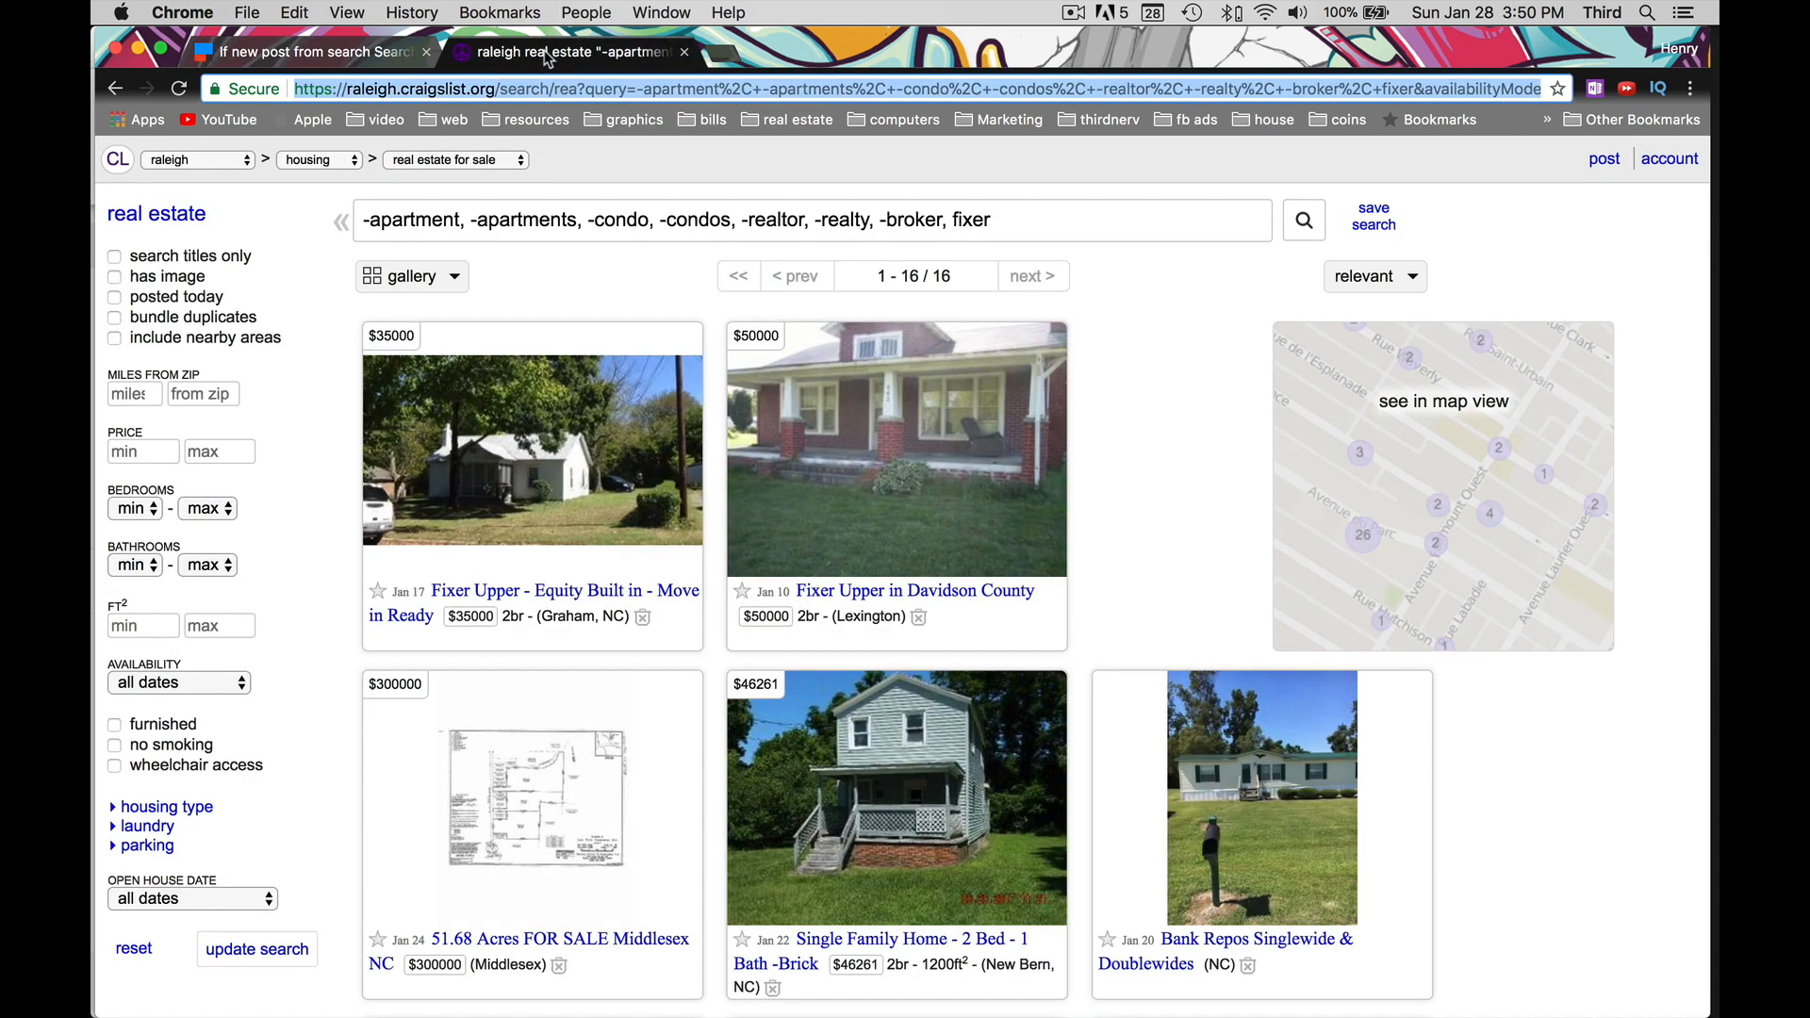